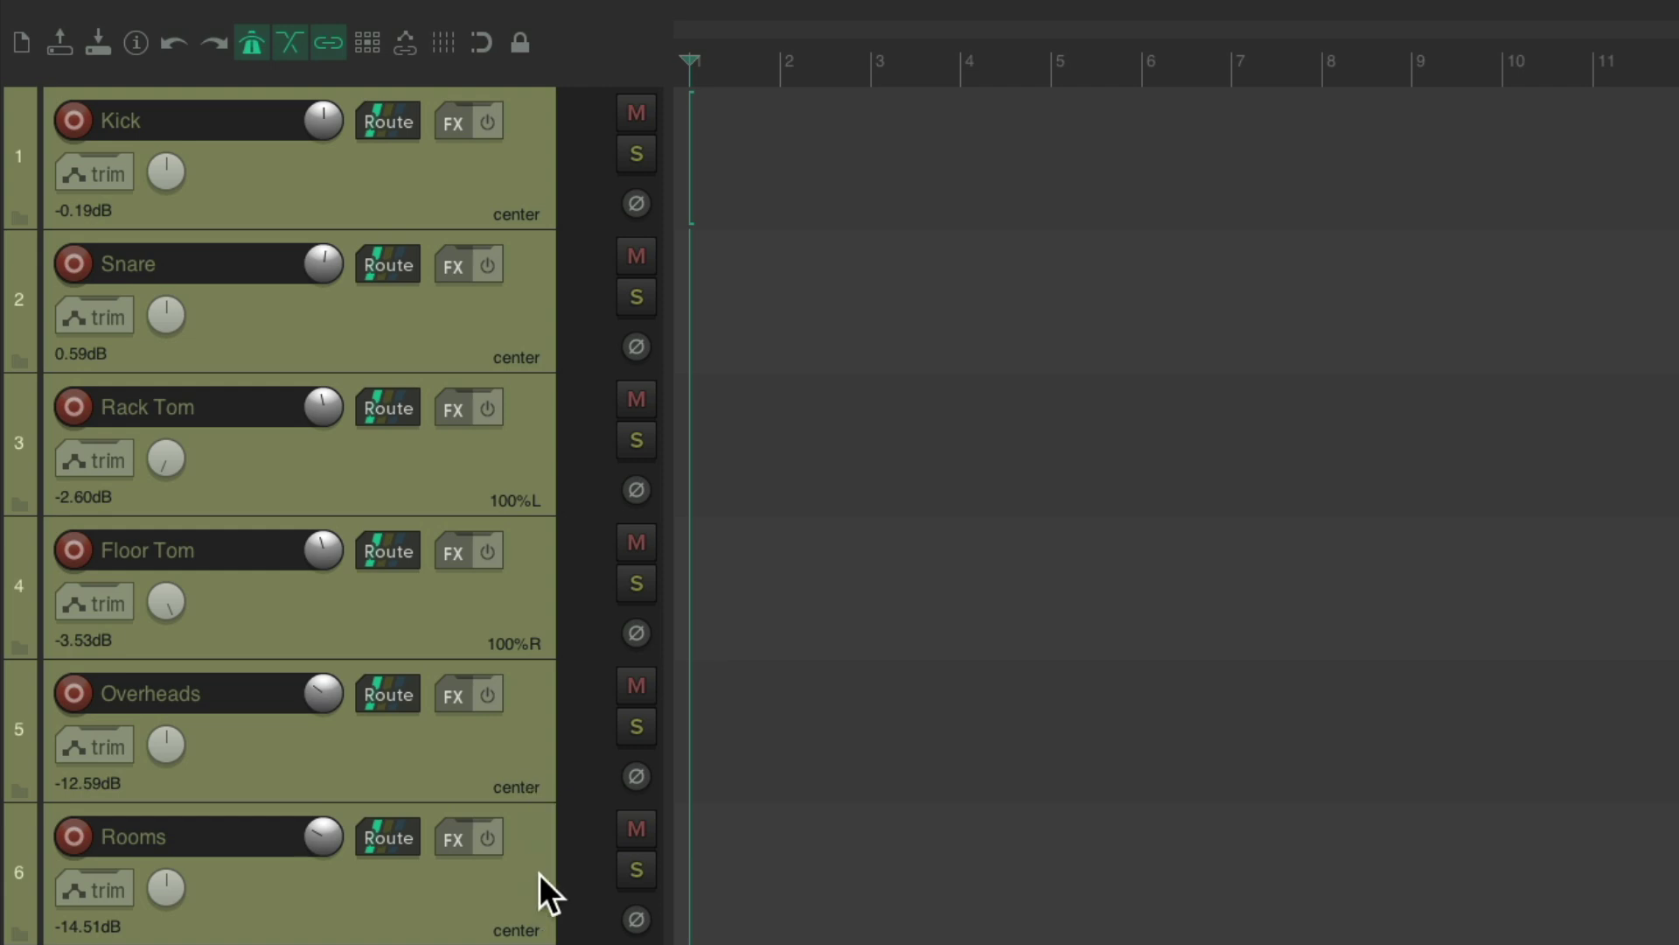
Record-arm all six drum tracks and set the Snare track's input to Snare.
{"action": "left_click_drag", "start_coordinate": [79, 123], "coordinate": [121, 858]}
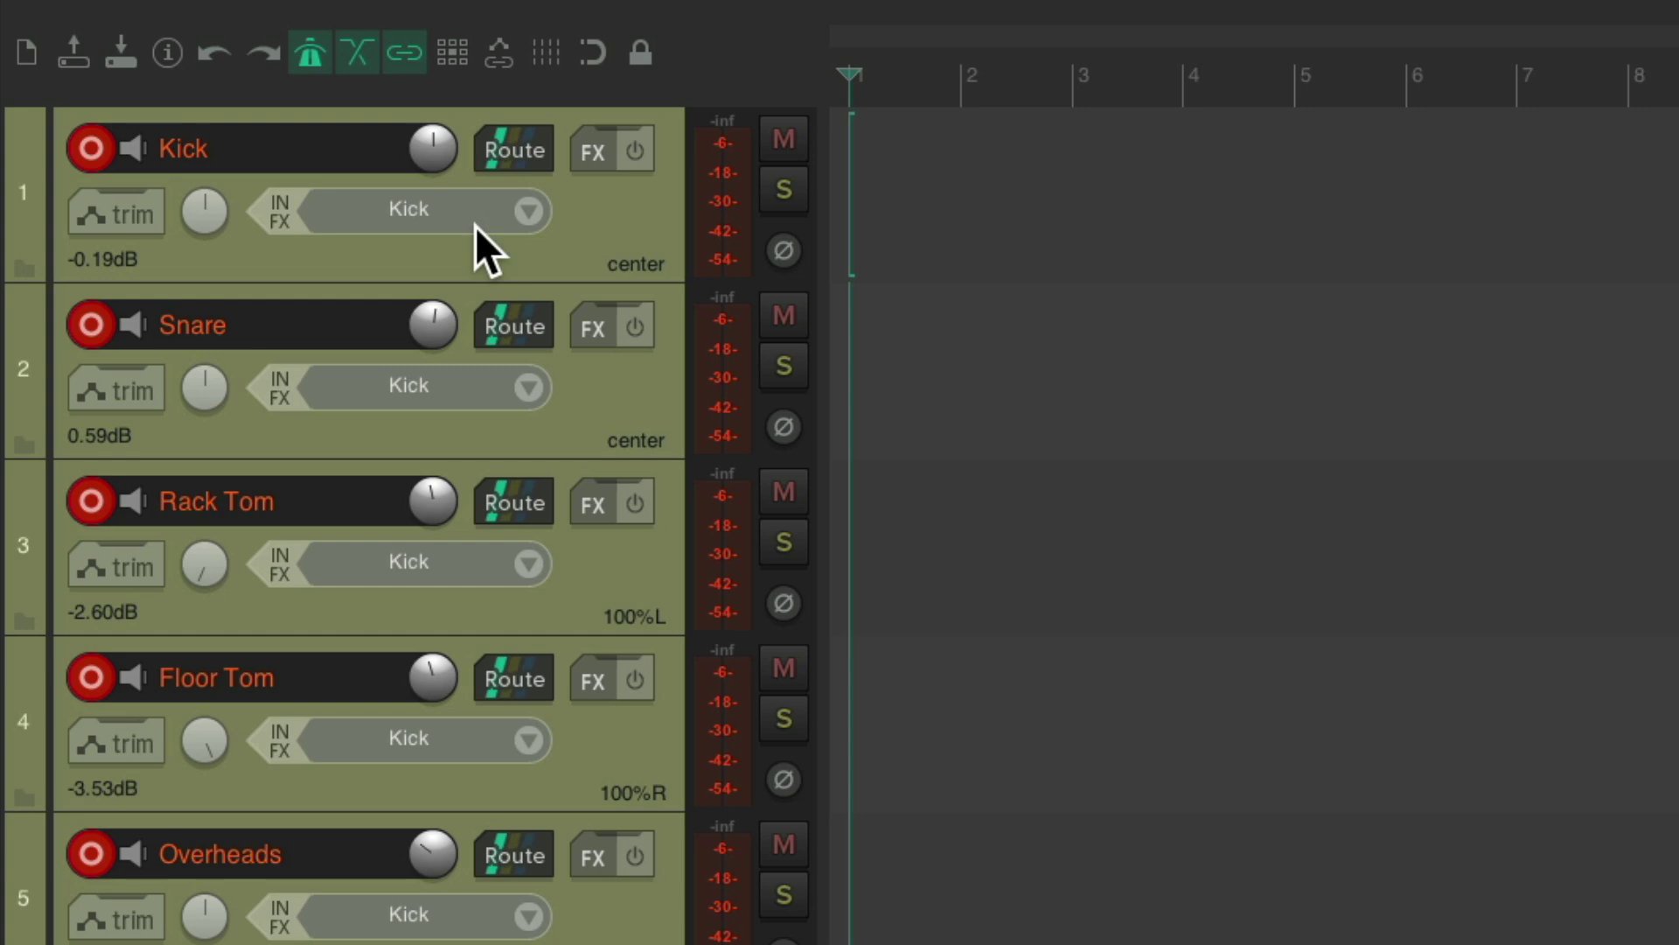
{"action": "left_click", "coordinate": [532, 386]}
{"action": "mouse_move", "coordinate": [574, 409]}
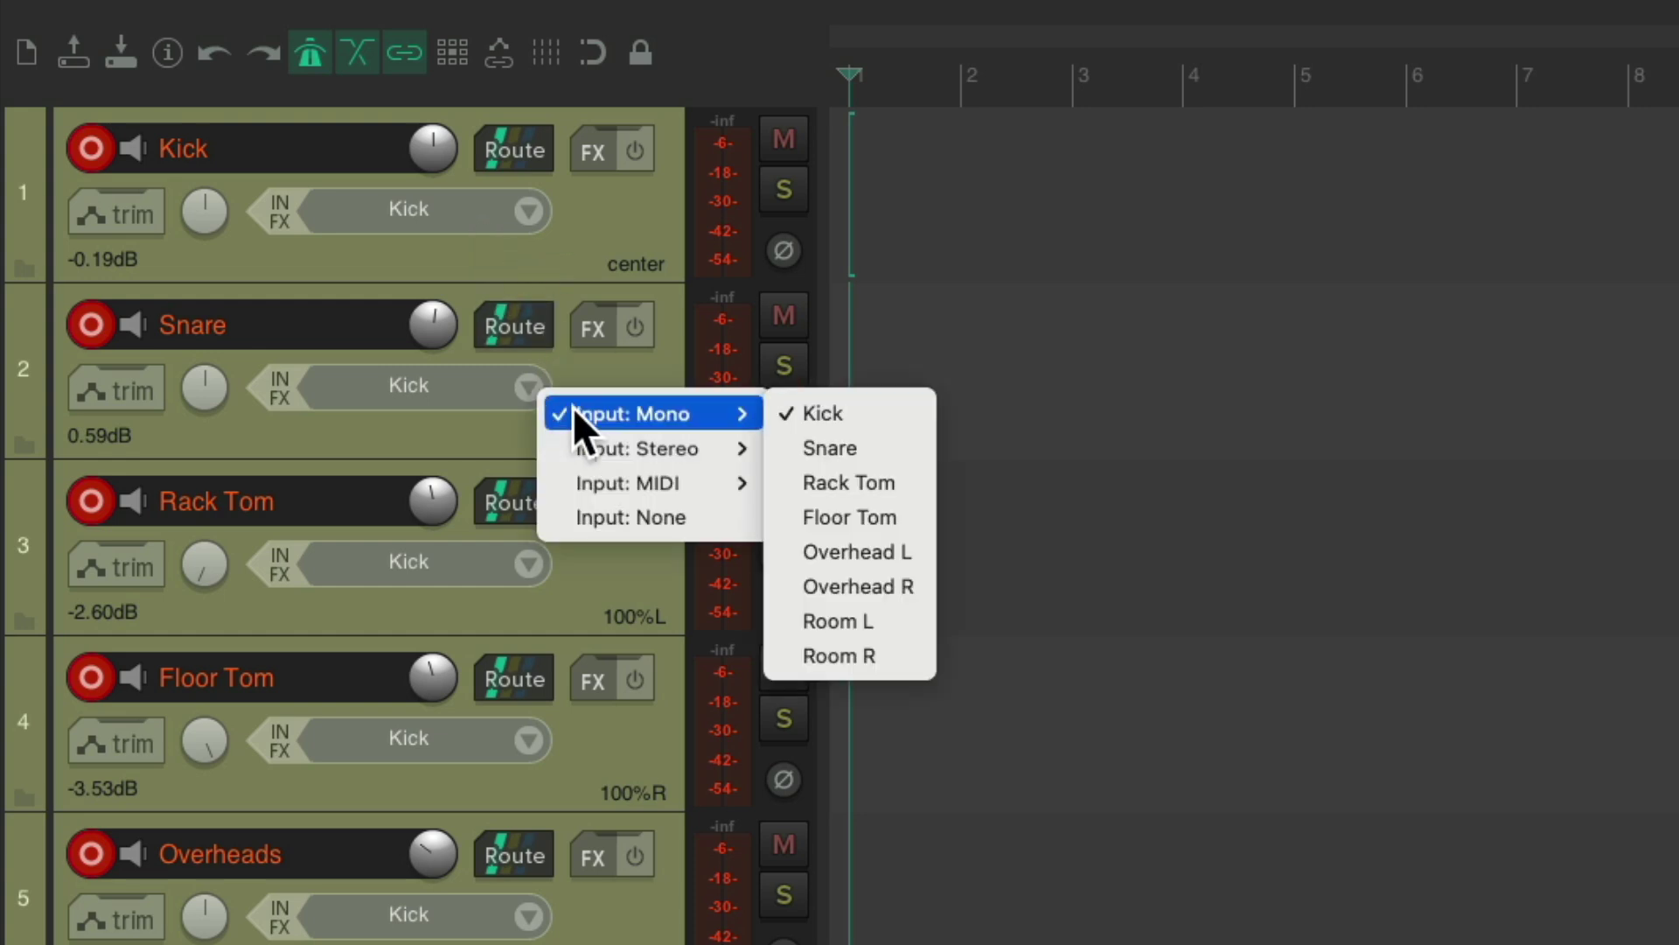
{"action": "left_click", "coordinate": [810, 448]}
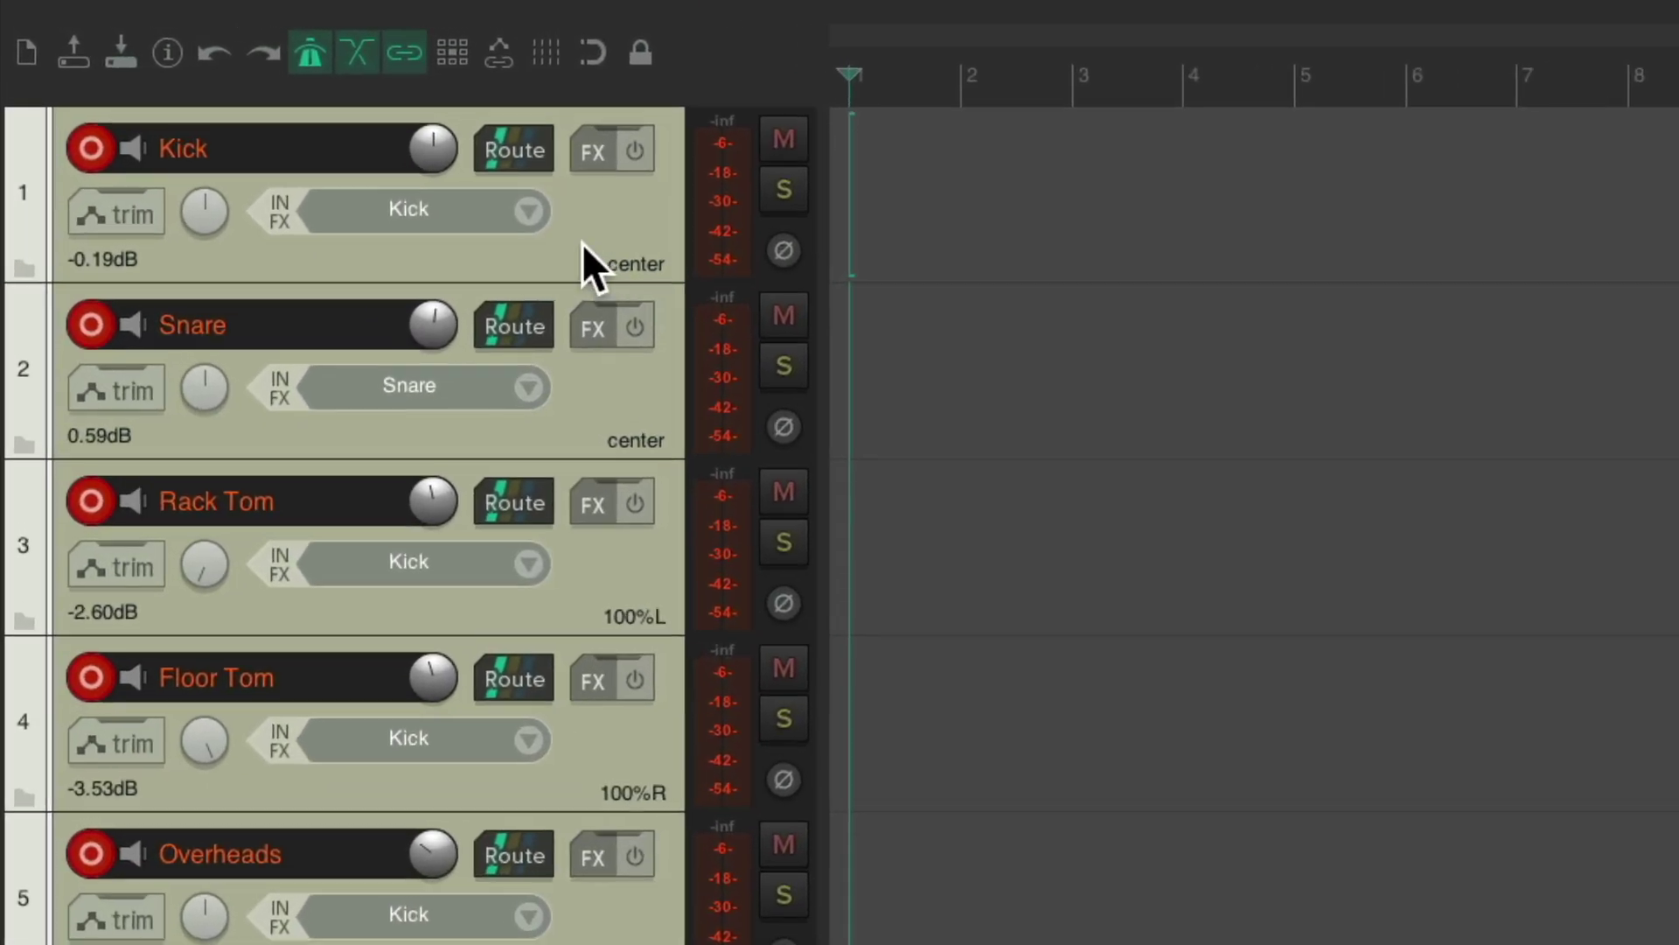
Assign sequential mono inputs Kick through Overhead R to the six selected tracks.
{"action": "left_click", "coordinate": [428, 170]}
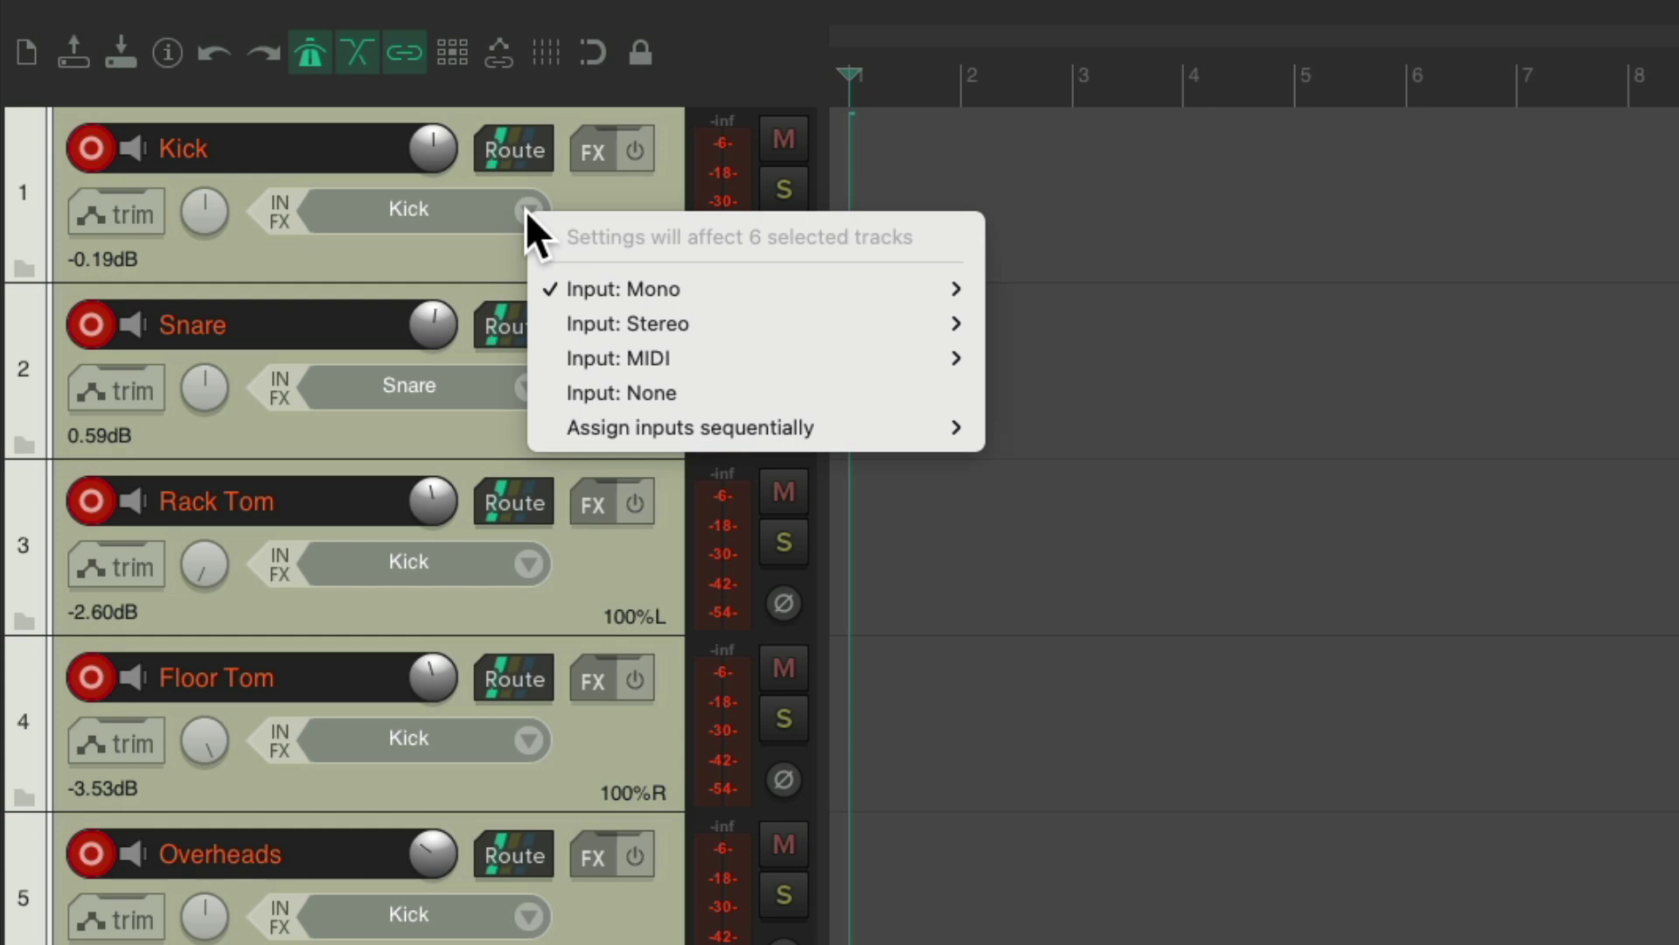
{"action": "mouse_move", "coordinate": [549, 435]}
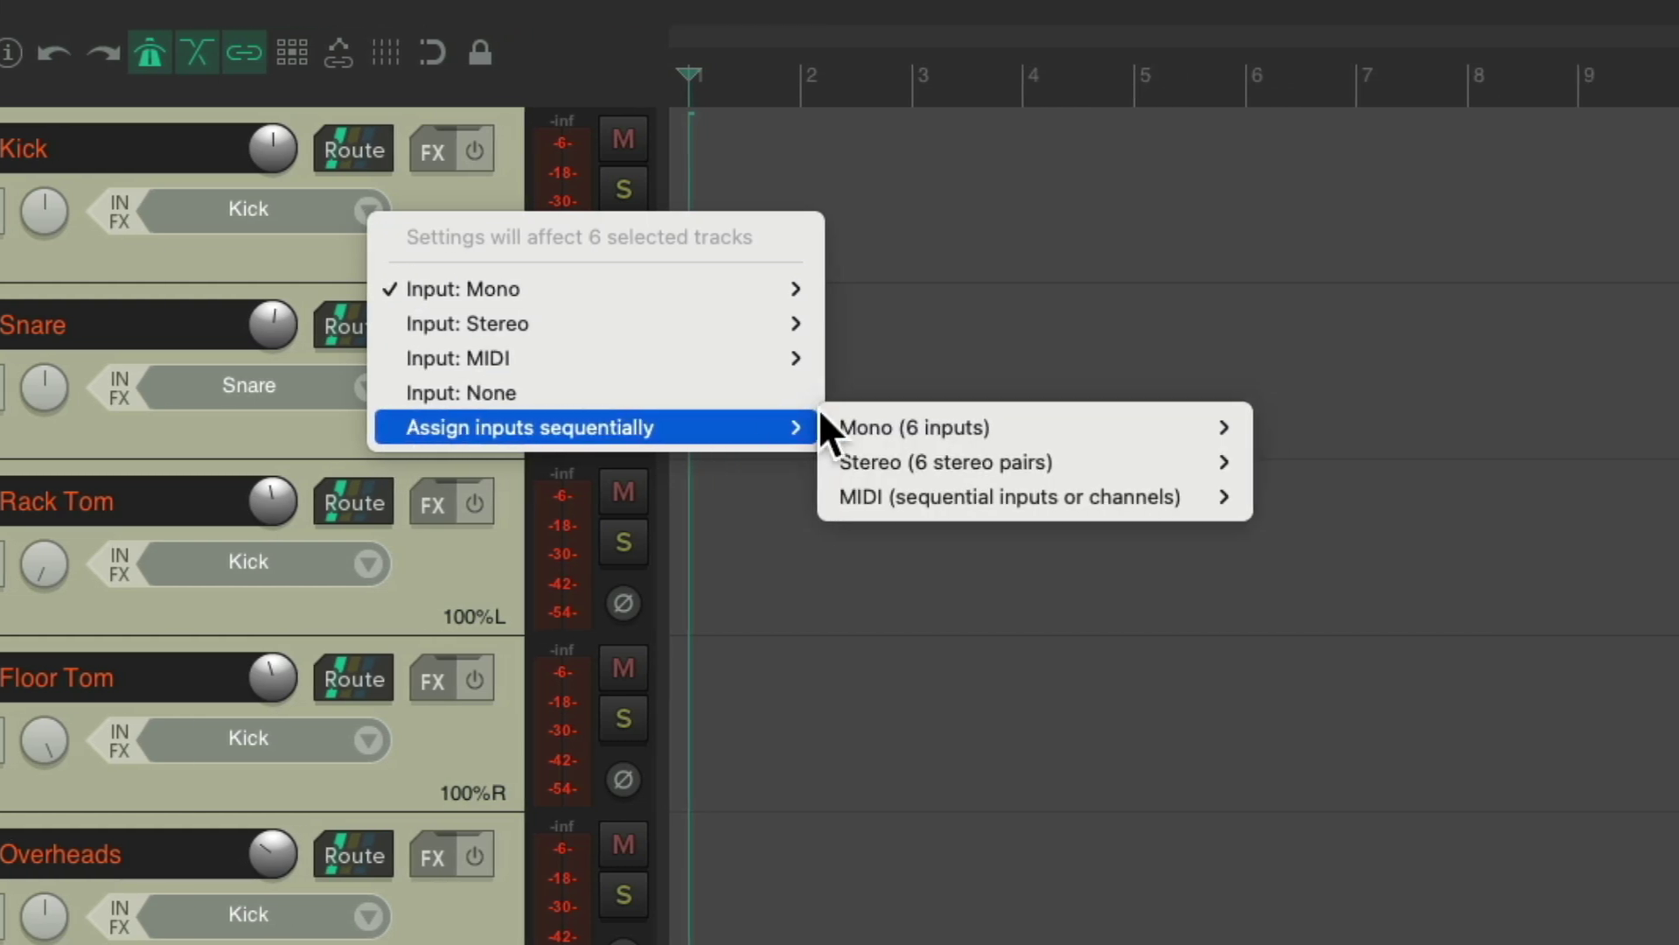
{"action": "mouse_move", "coordinate": [1117, 425]}
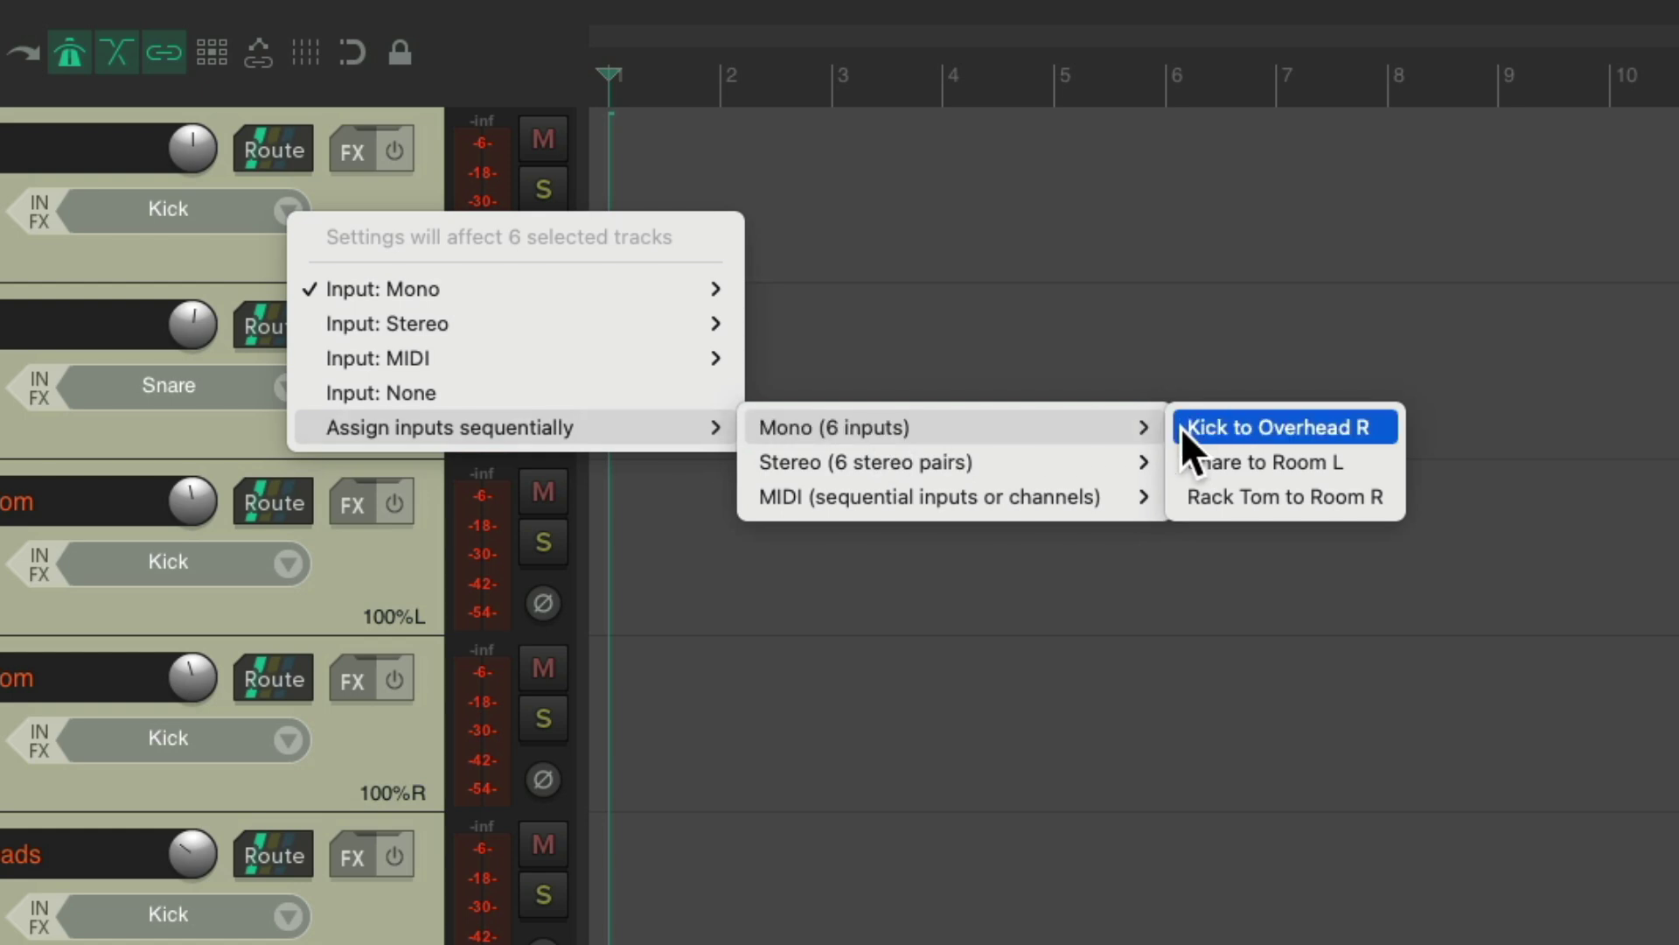
{"action": "left_click", "coordinate": [1205, 438]}
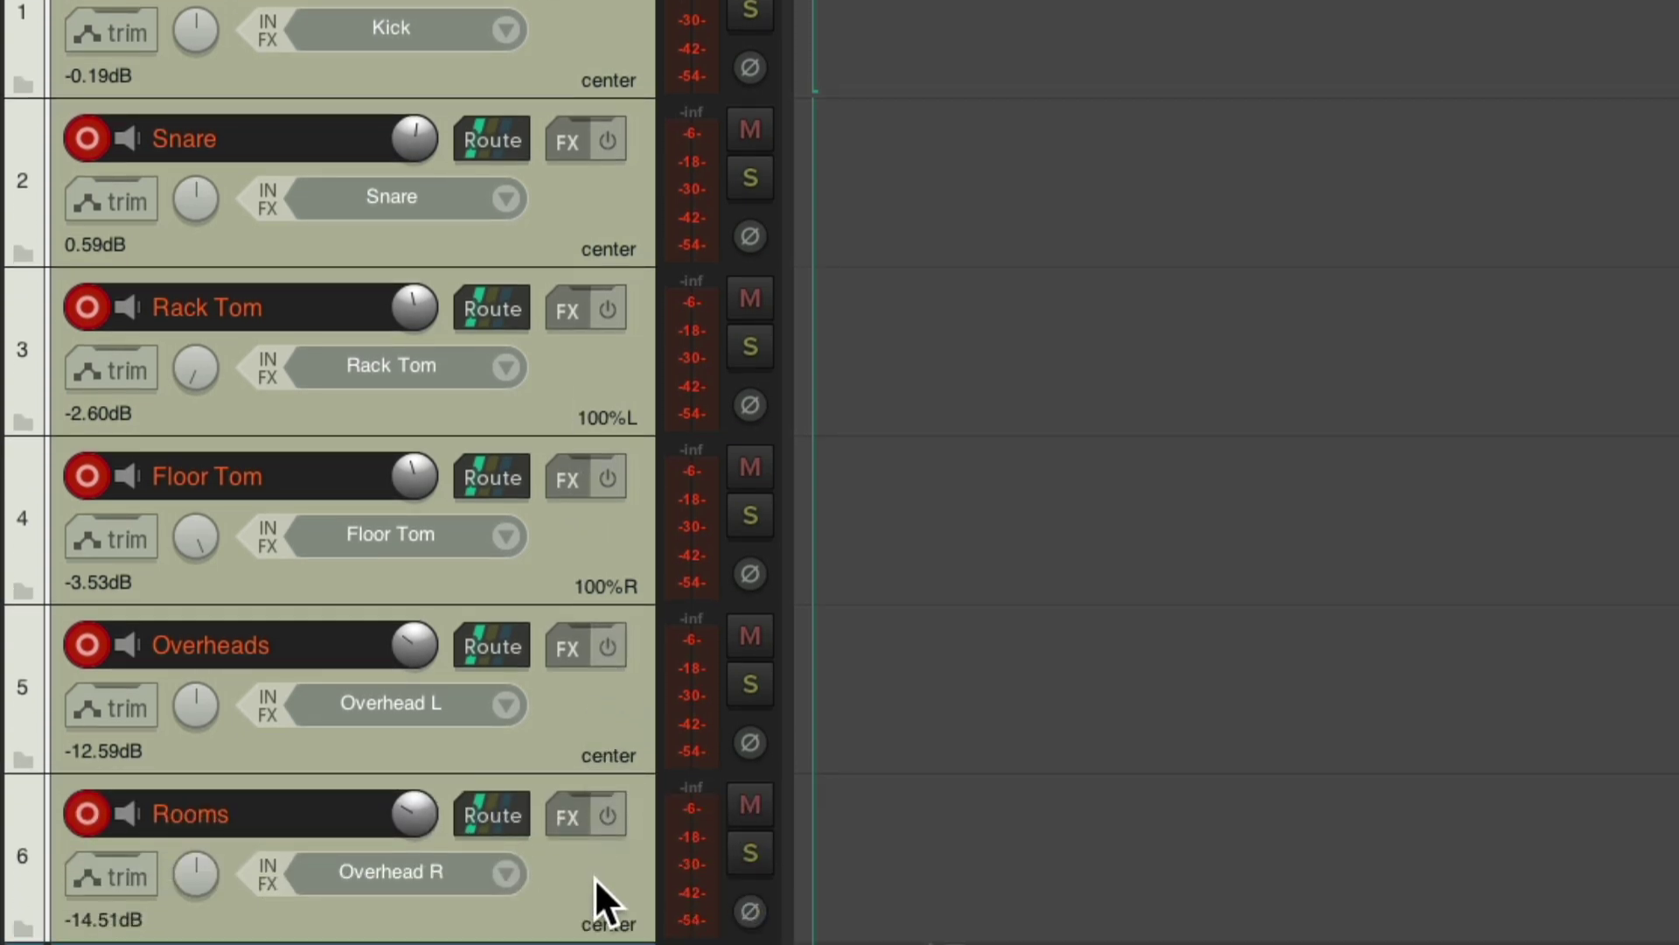
Assign sequential stereo inputs to Overheads and Rooms: Overhead L/Overhead R and Room L/Room R.
{"action": "left_click", "coordinate": [584, 700]}
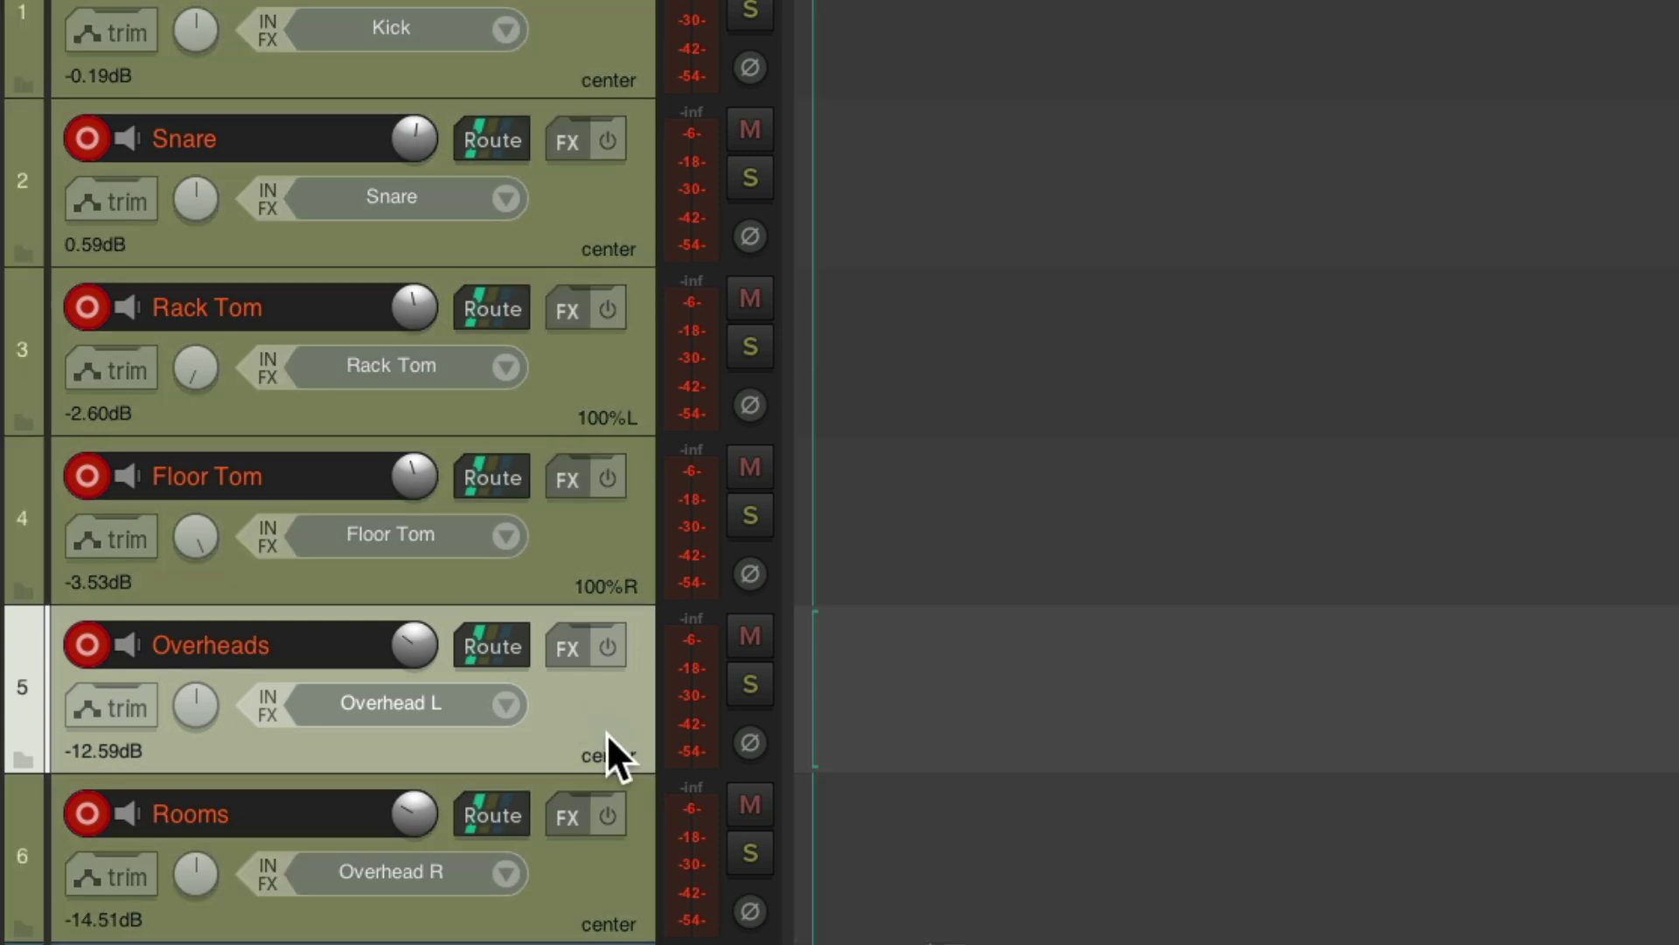
{"action": "left_click", "coordinate": [596, 843], "text": "shift"}
{"action": "left_click", "coordinate": [492, 691]}
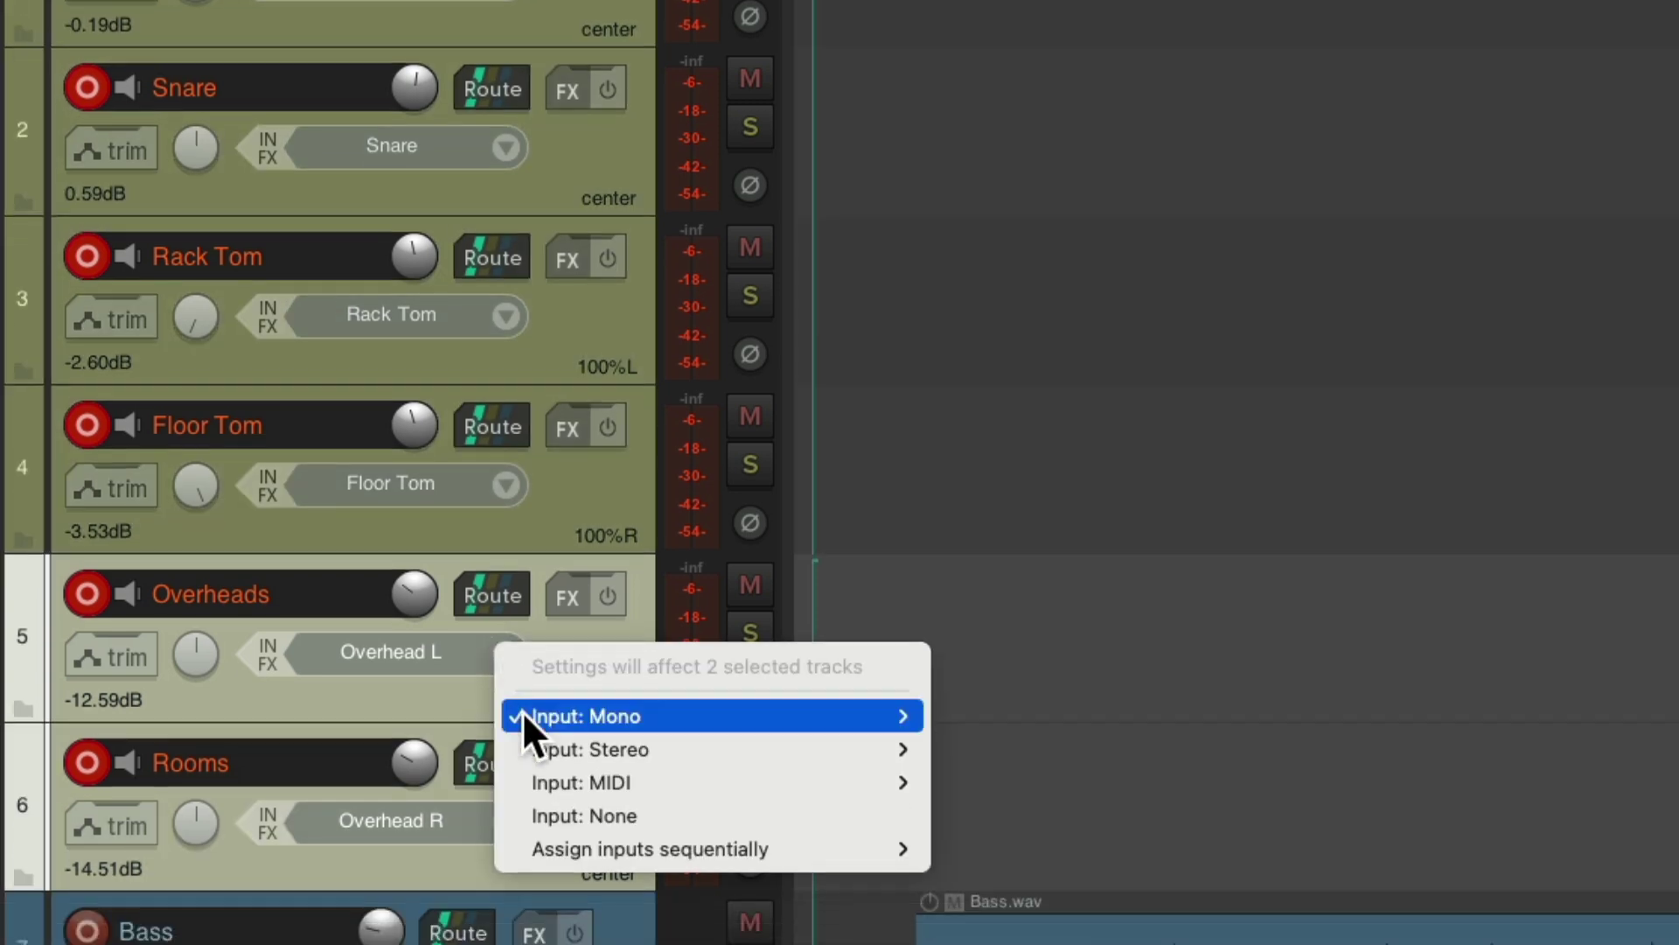
{"action": "mouse_move", "coordinate": [507, 896]}
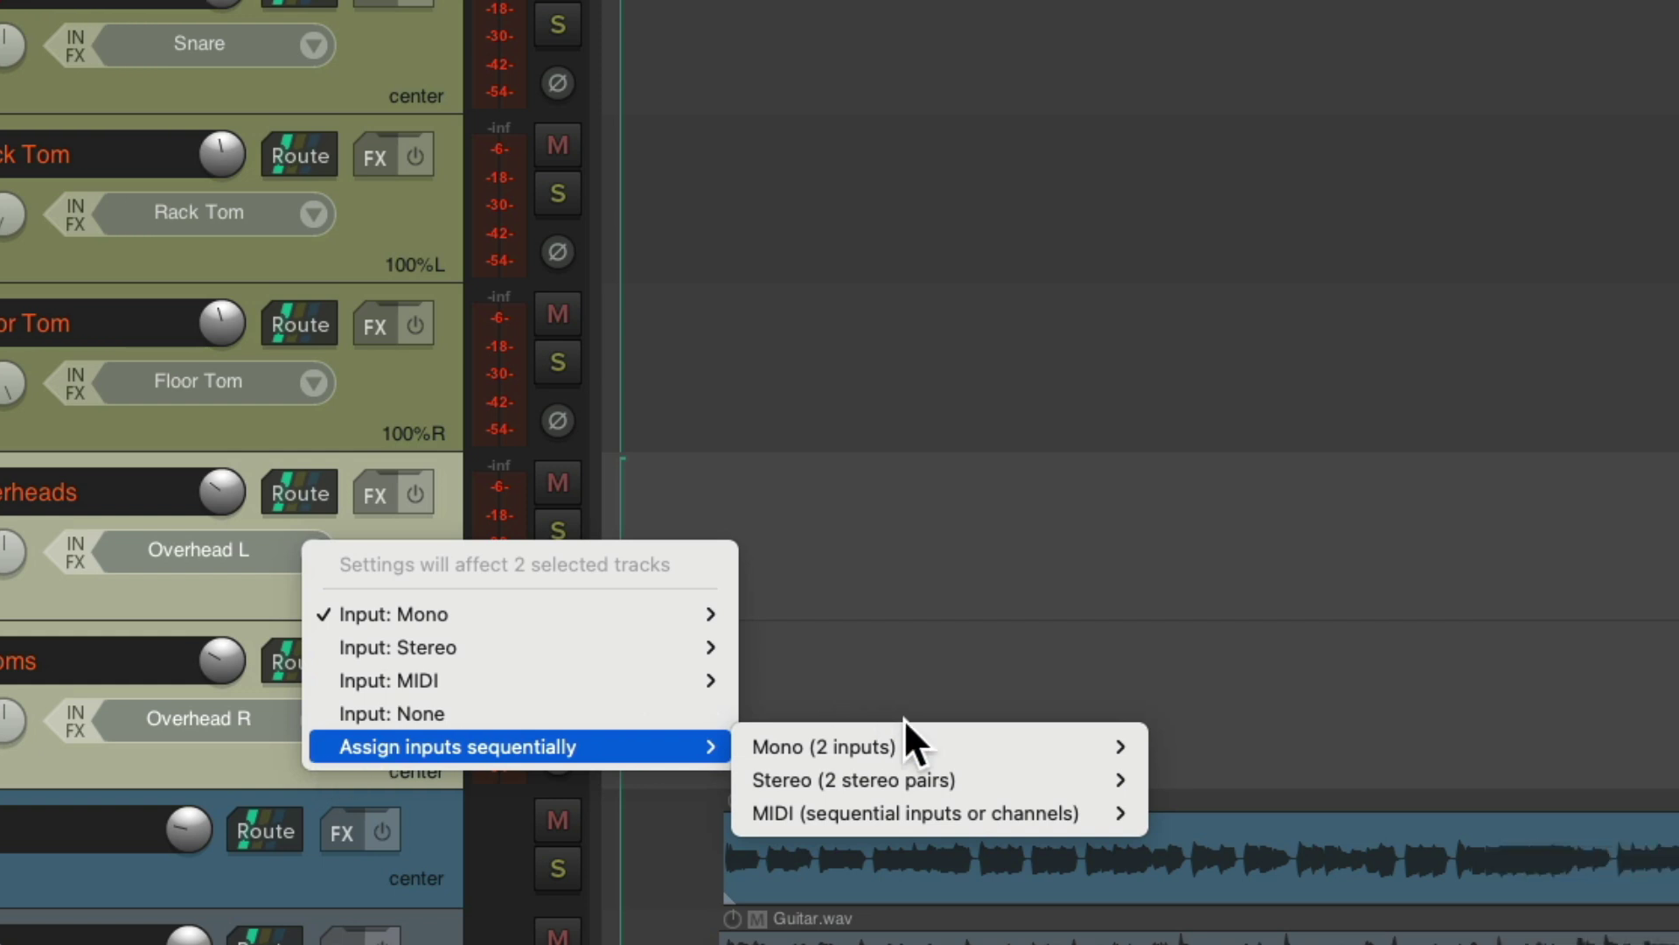
{"action": "mouse_move", "coordinate": [1032, 778]}
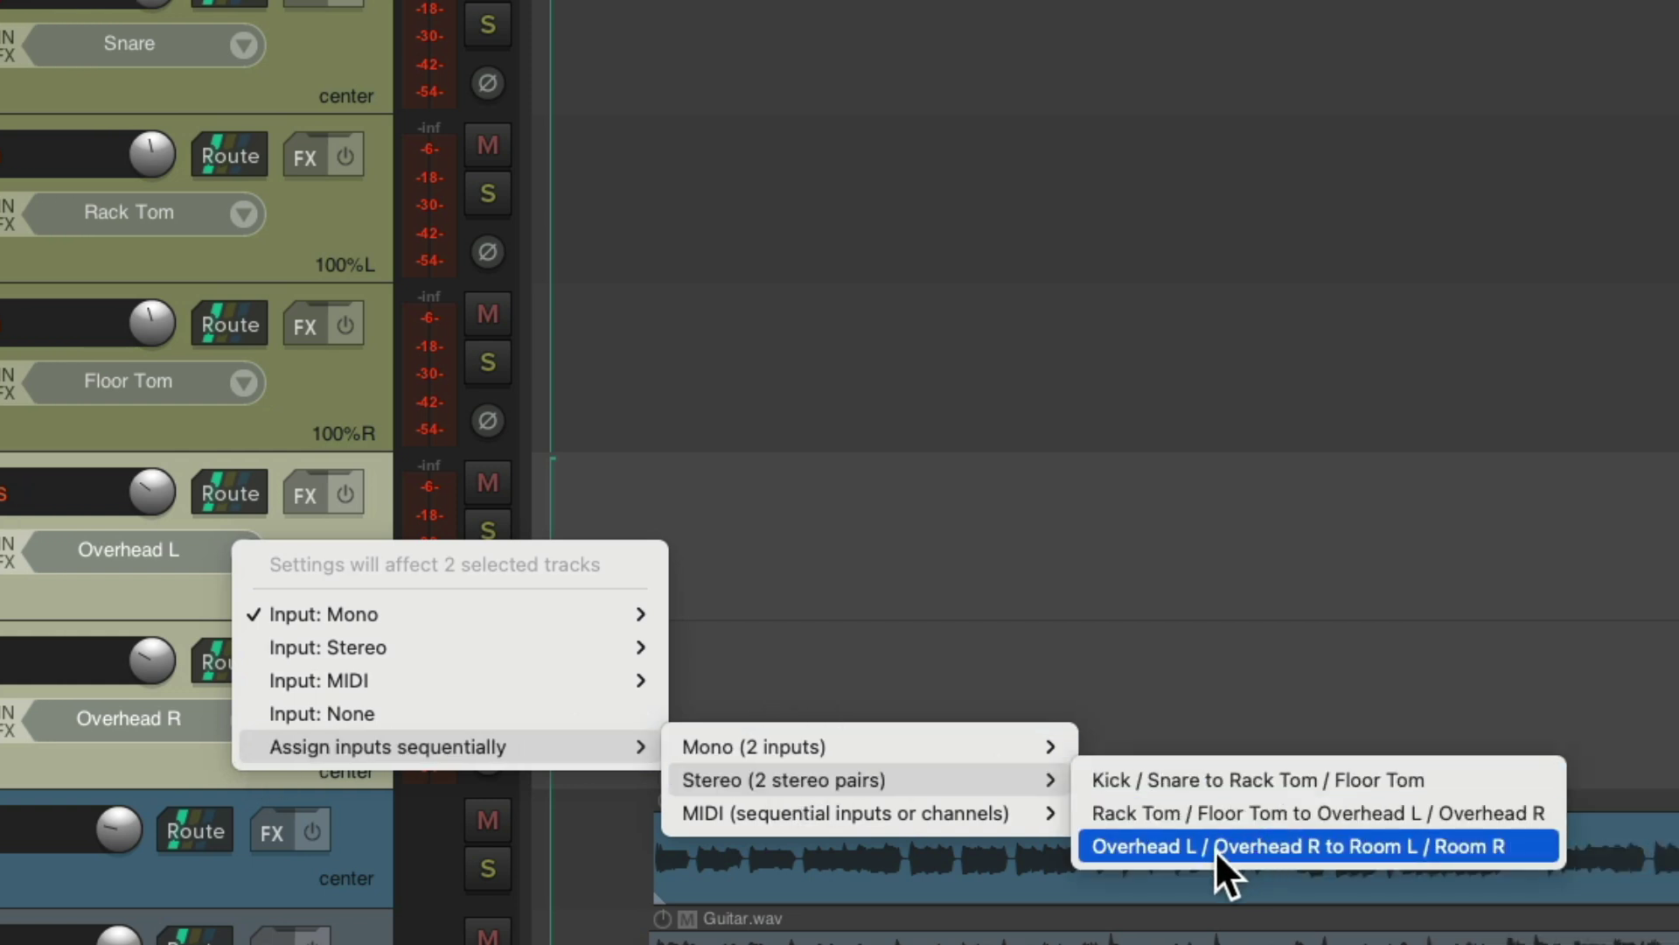
{"action": "left_click", "coordinate": [1403, 849]}
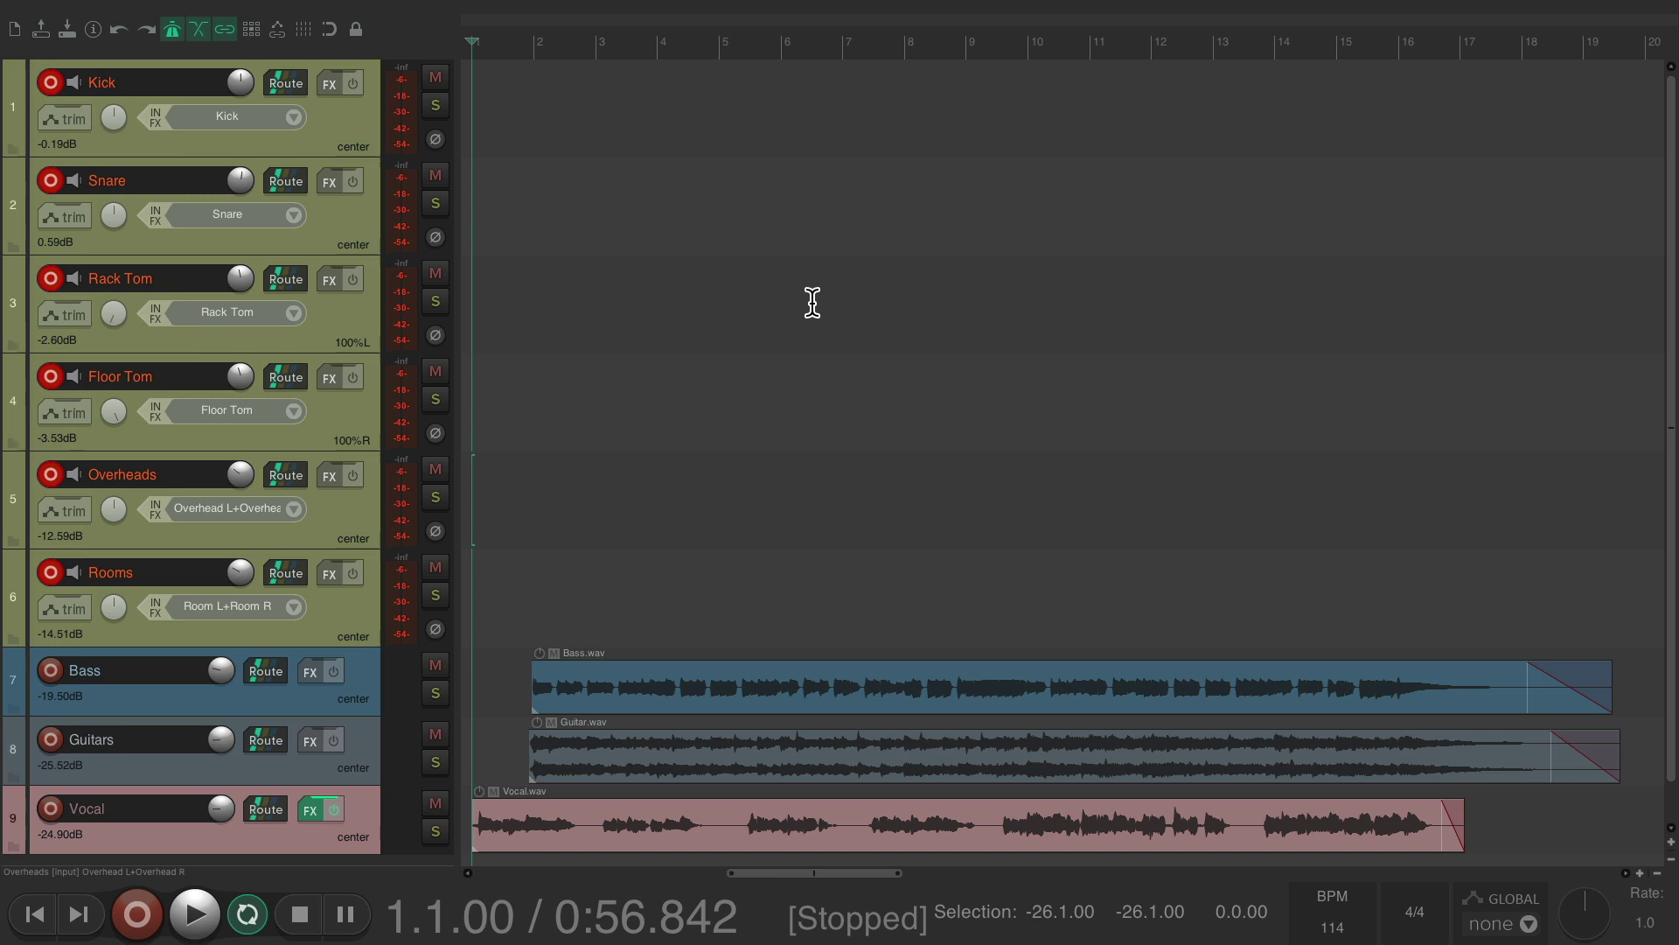
Record a first drum pass with Ctrl+R and stop it, creating files like Kick-22.wav and Snare-22.wav.
{"action": "key", "text": "ctrl+r"}
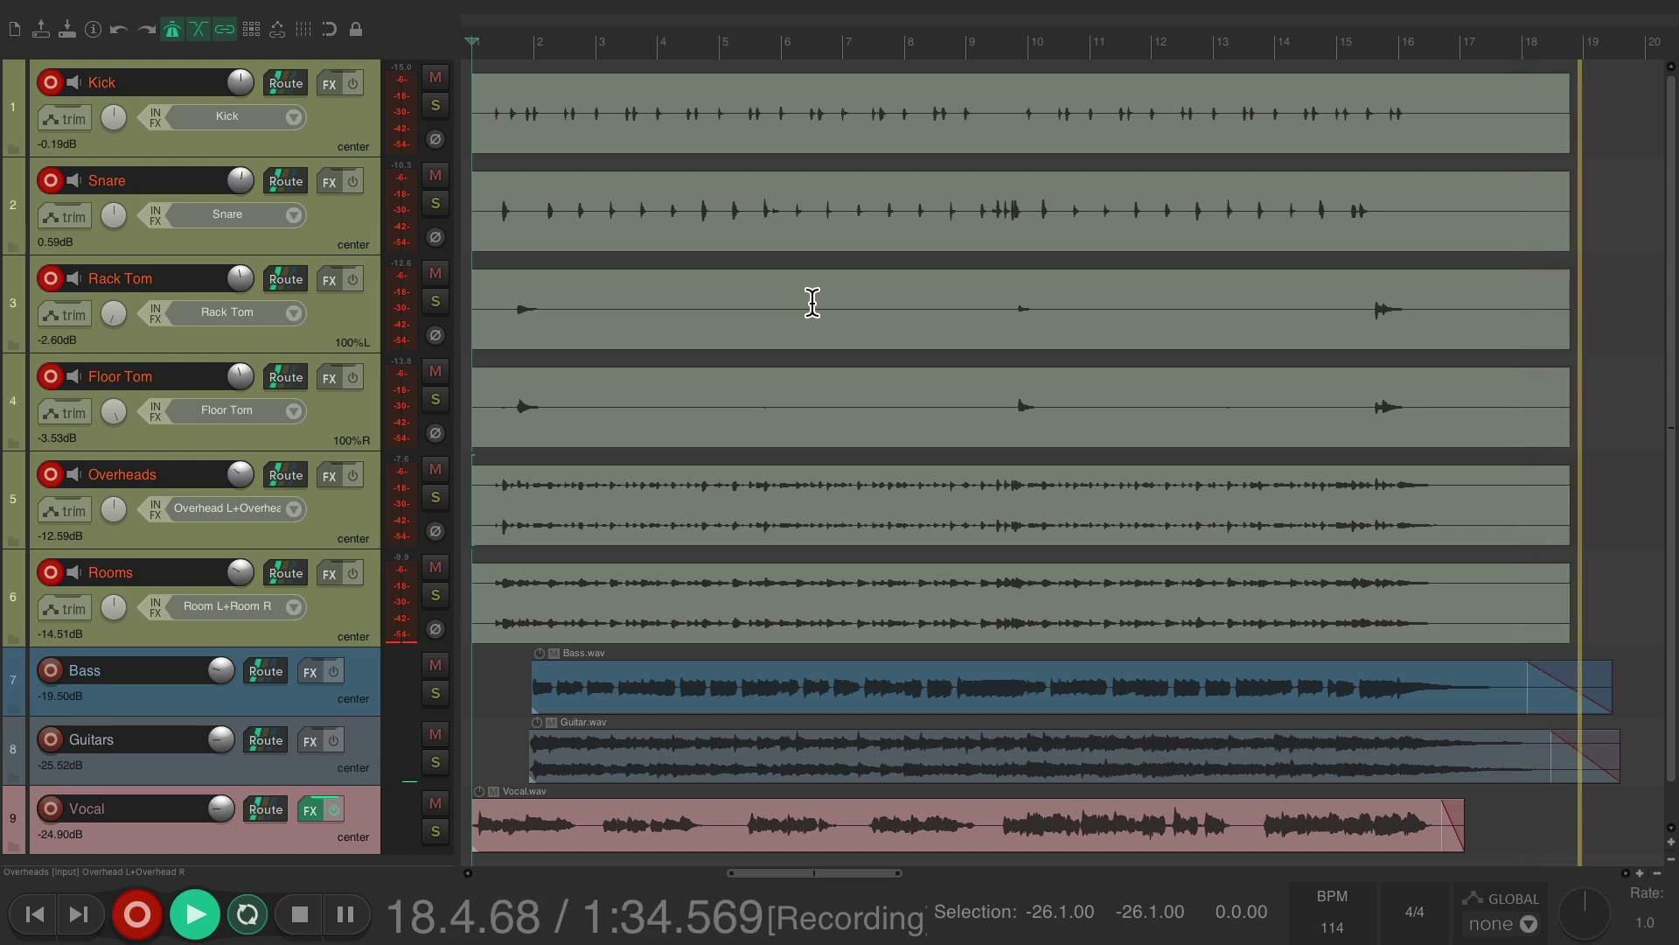
{"action": "key", "text": "space"}
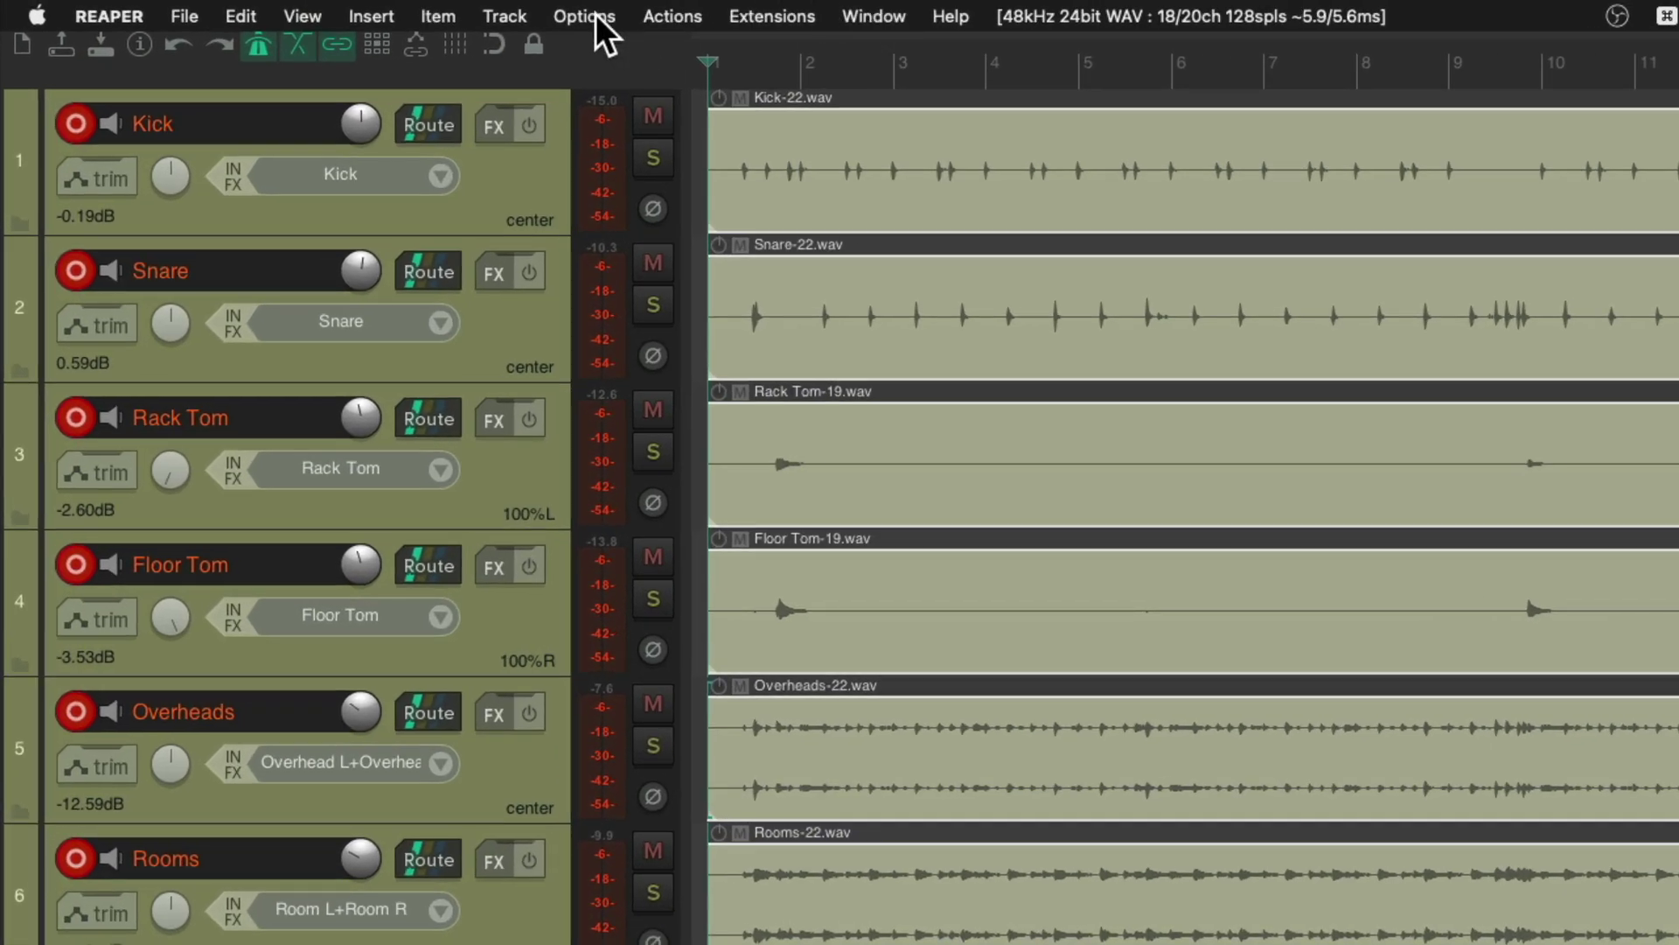
{"action": "left_click", "coordinate": [595, 14]}
{"action": "mouse_move", "coordinate": [553, 142]}
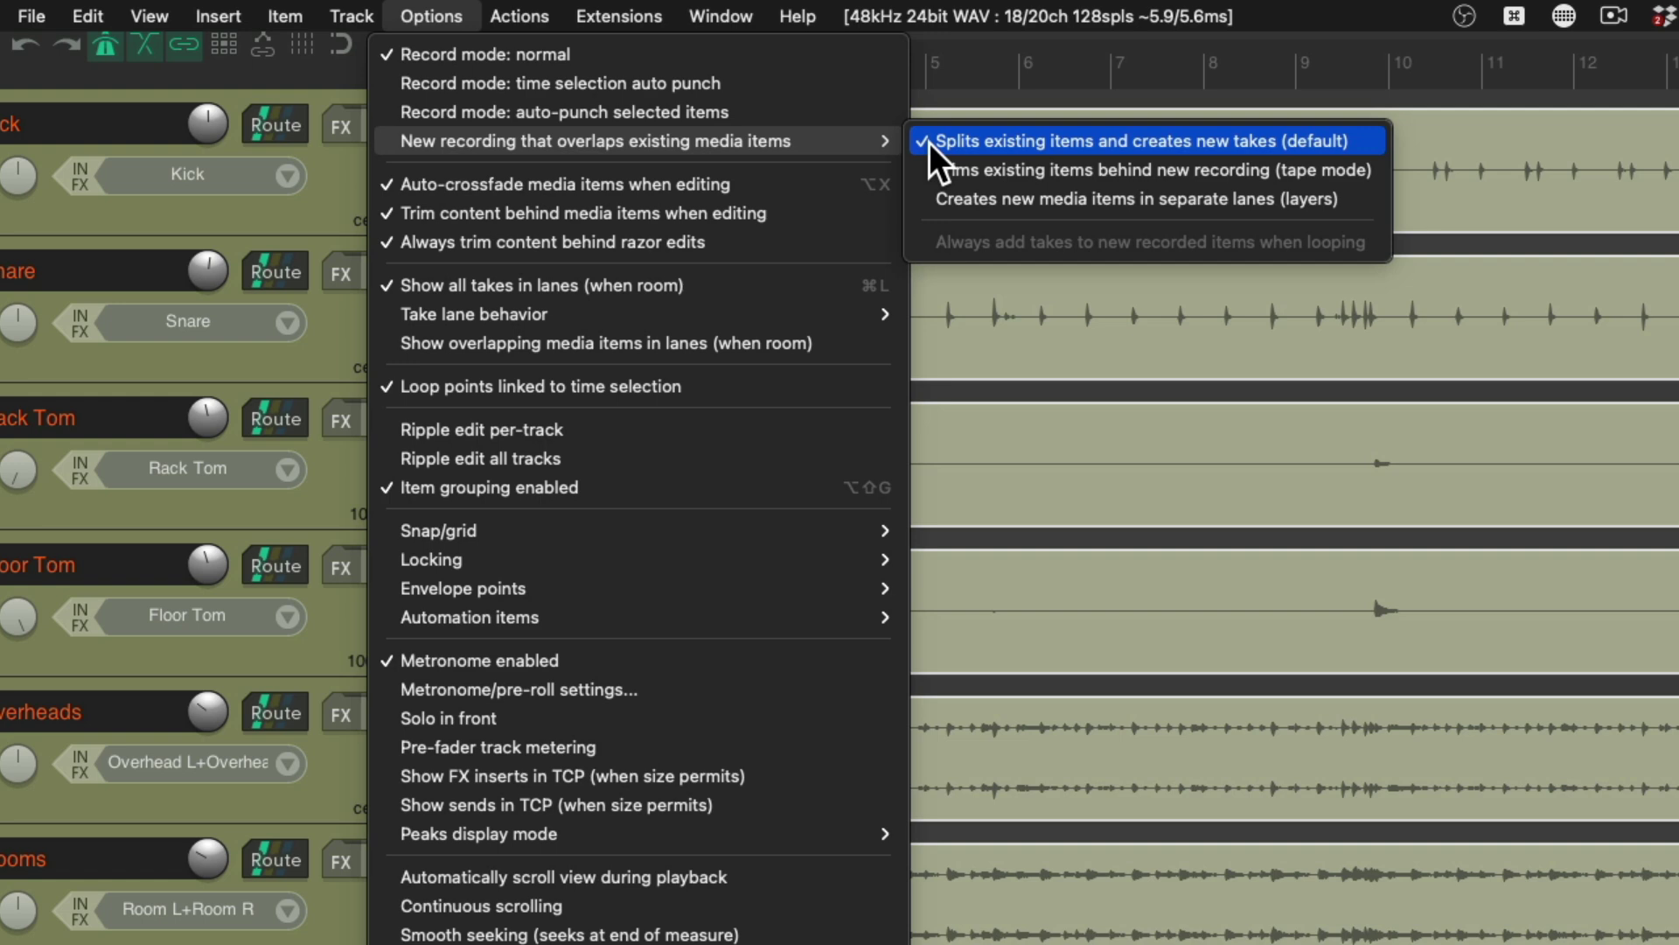
{"action": "left_click", "coordinate": [929, 141]}
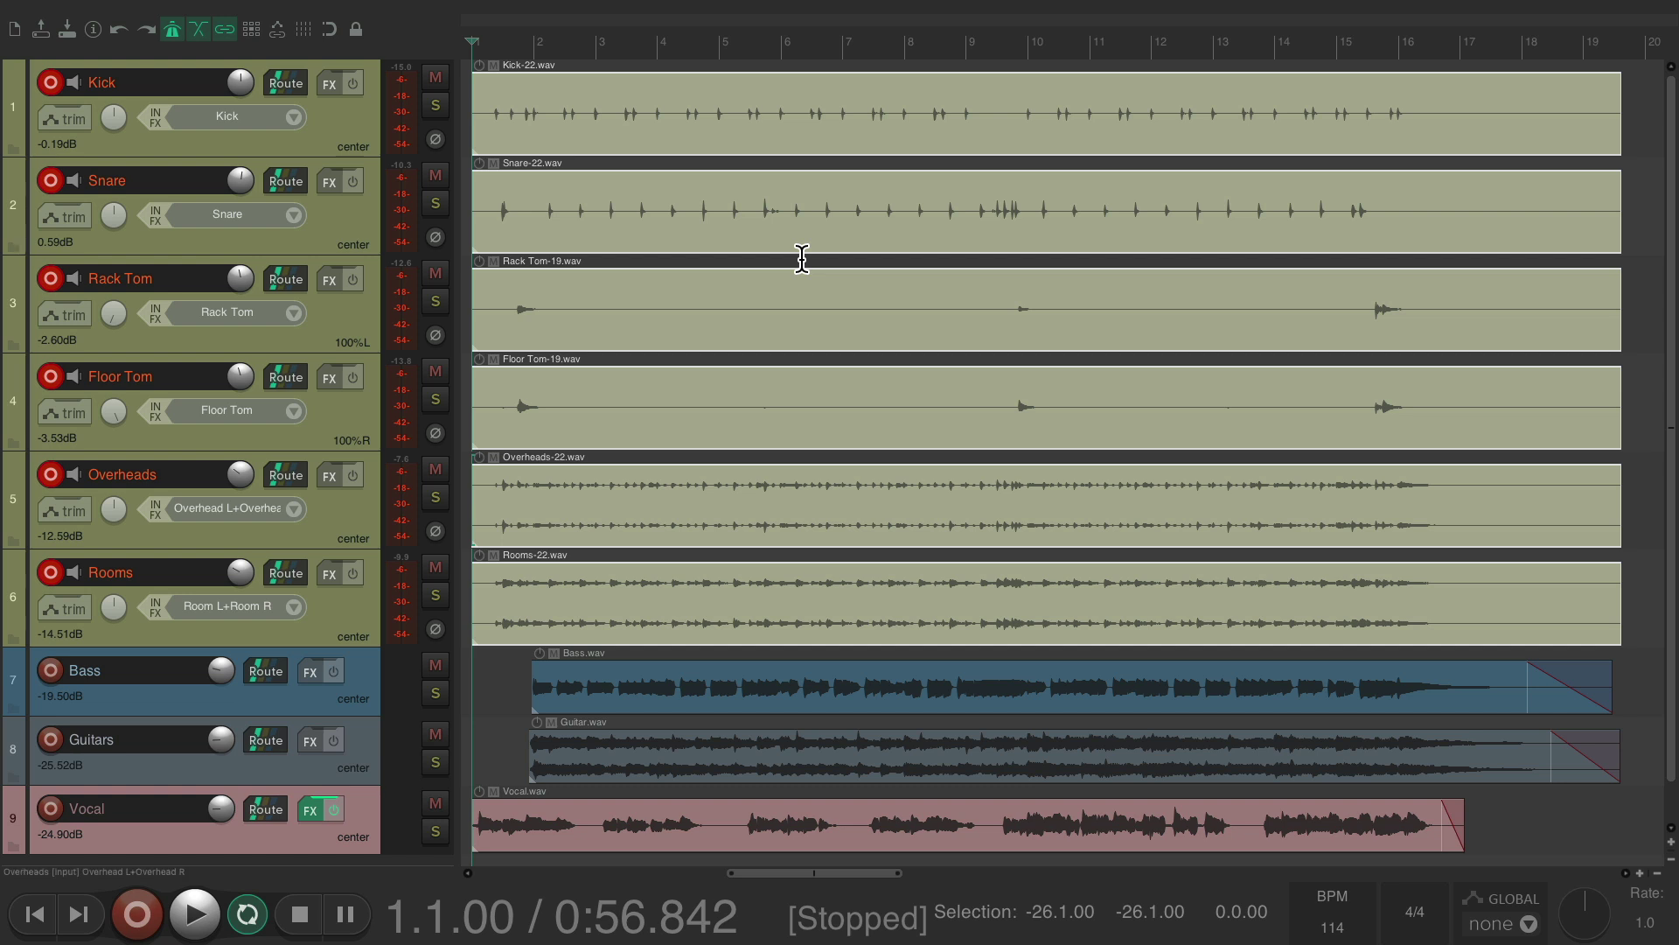
Record a second pass over the drum items, adding Take 2/2 files such as Kick-23.wav.
{"action": "key", "text": "ctrl+r"}
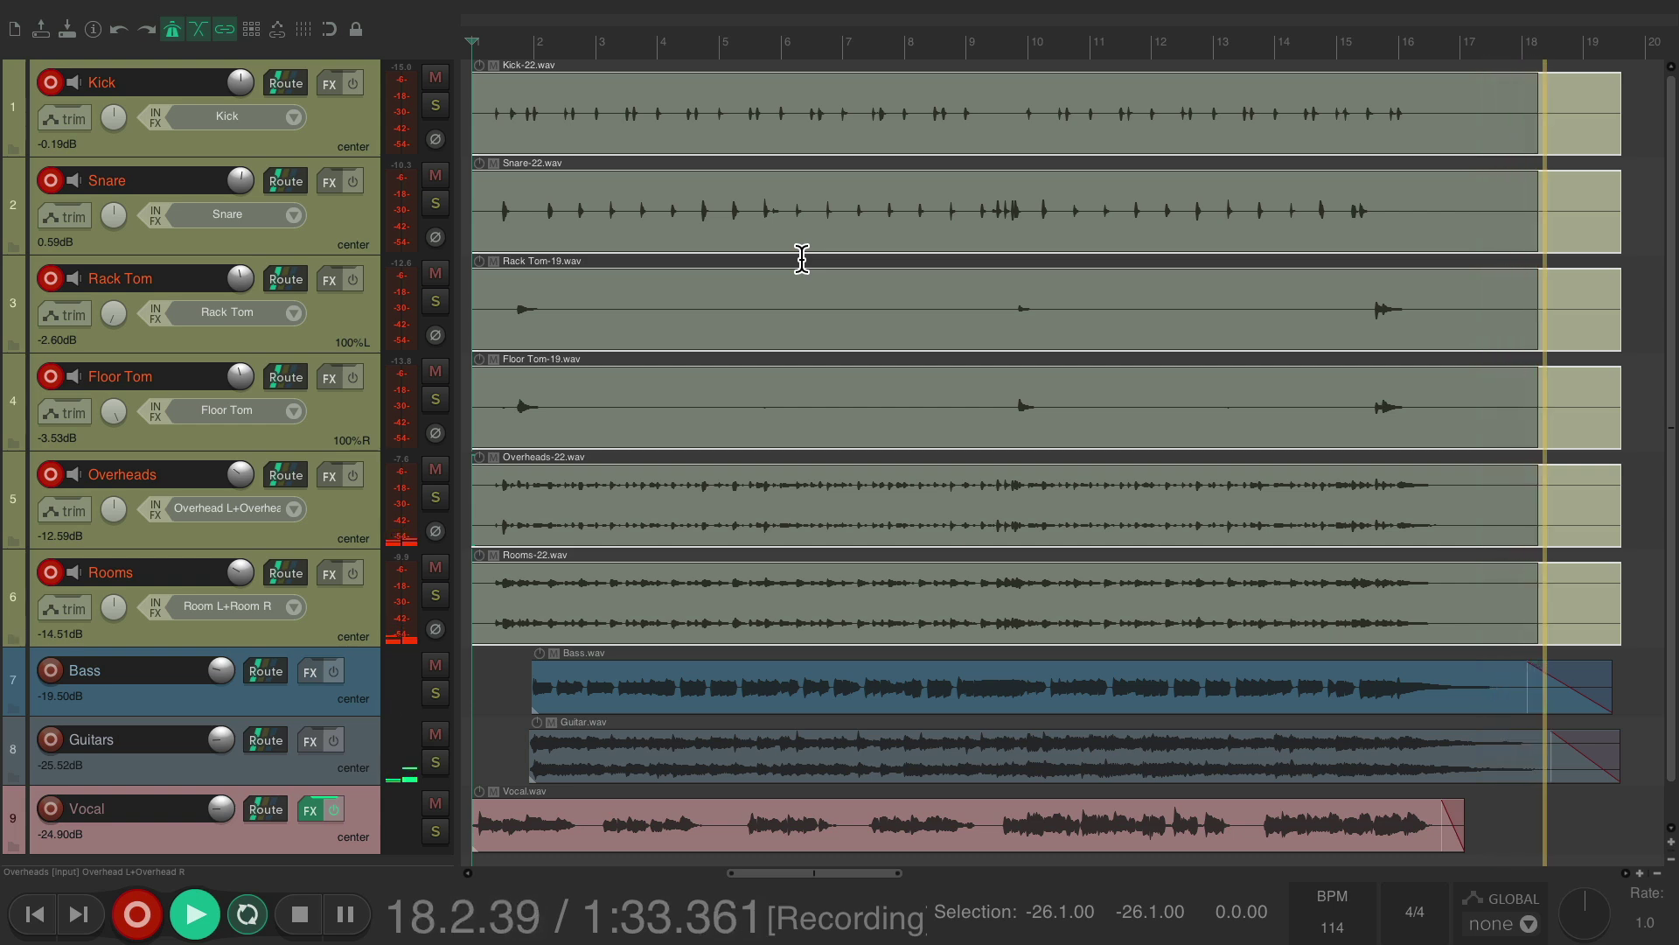
{"action": "key", "text": "space"}
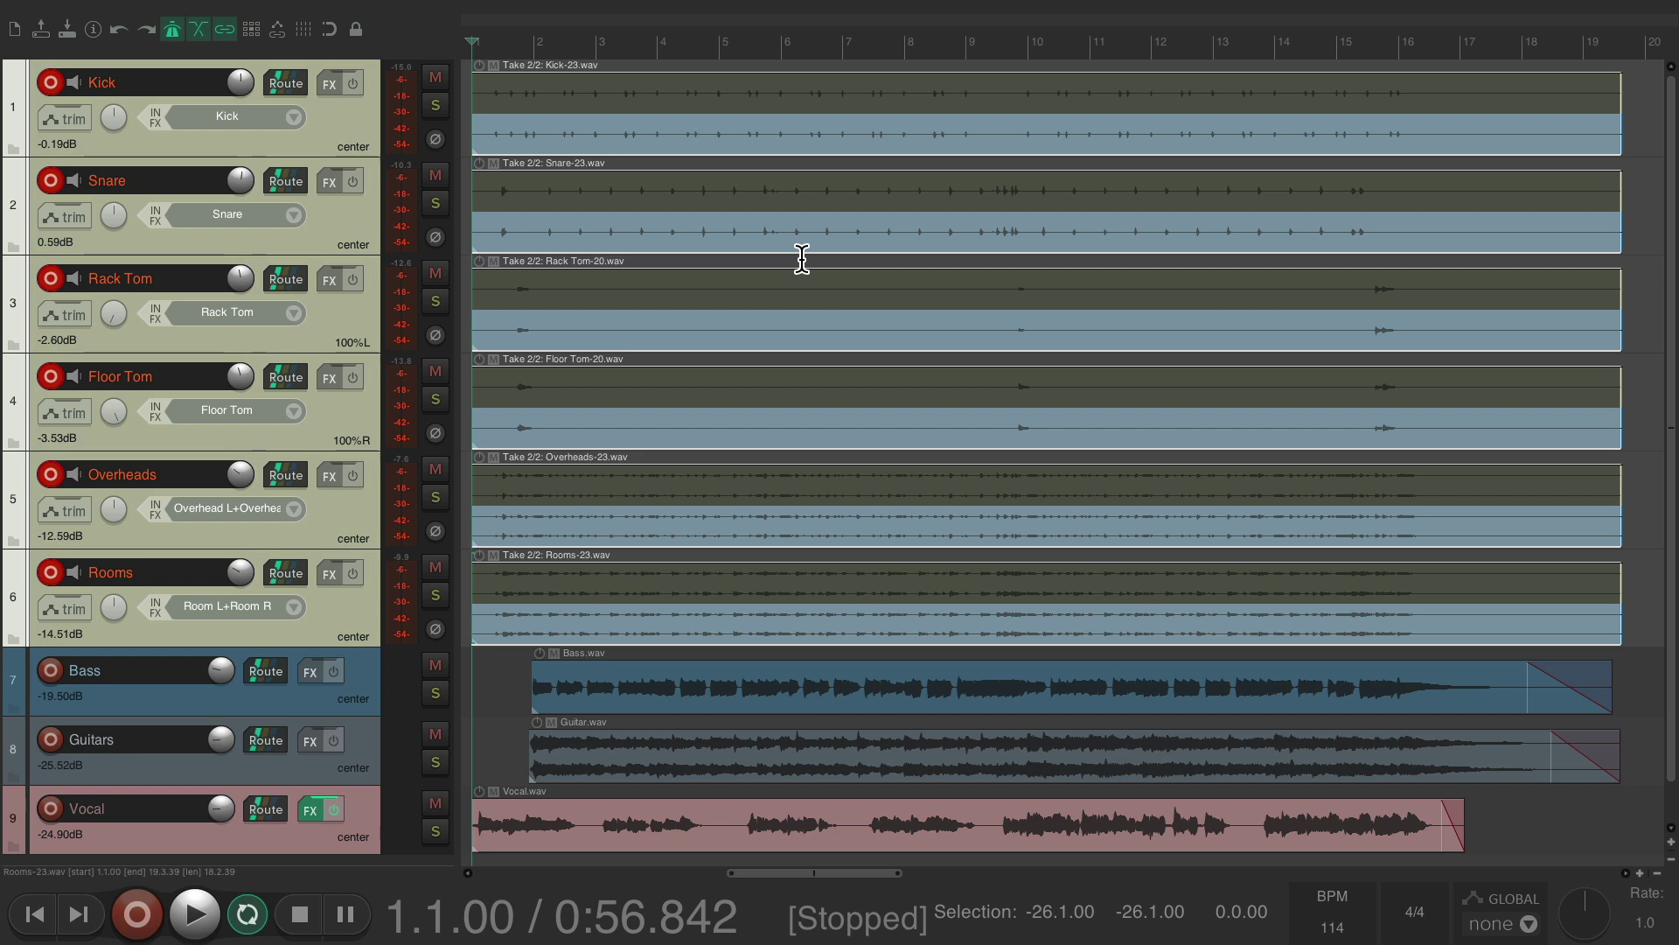
Record a third pass over the drum items, adding Take 3/3 files such as Kick-24.wav and Rooms-24.wav.
{"action": "key", "text": "ctrl+r"}
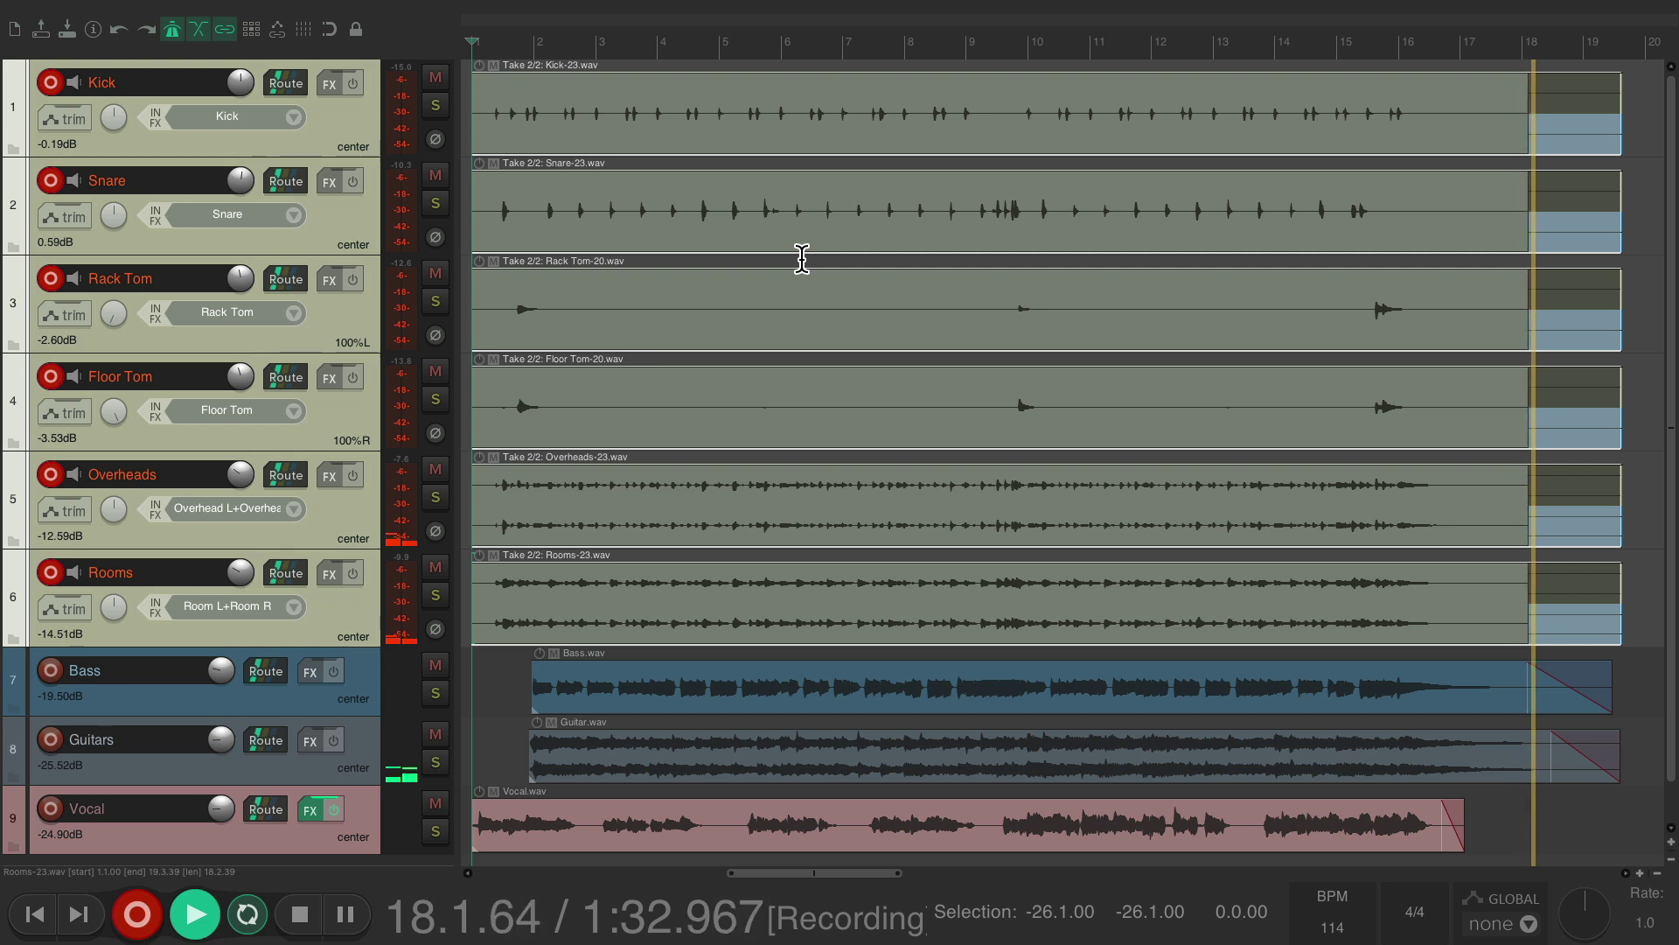
{"action": "key", "text": "space"}
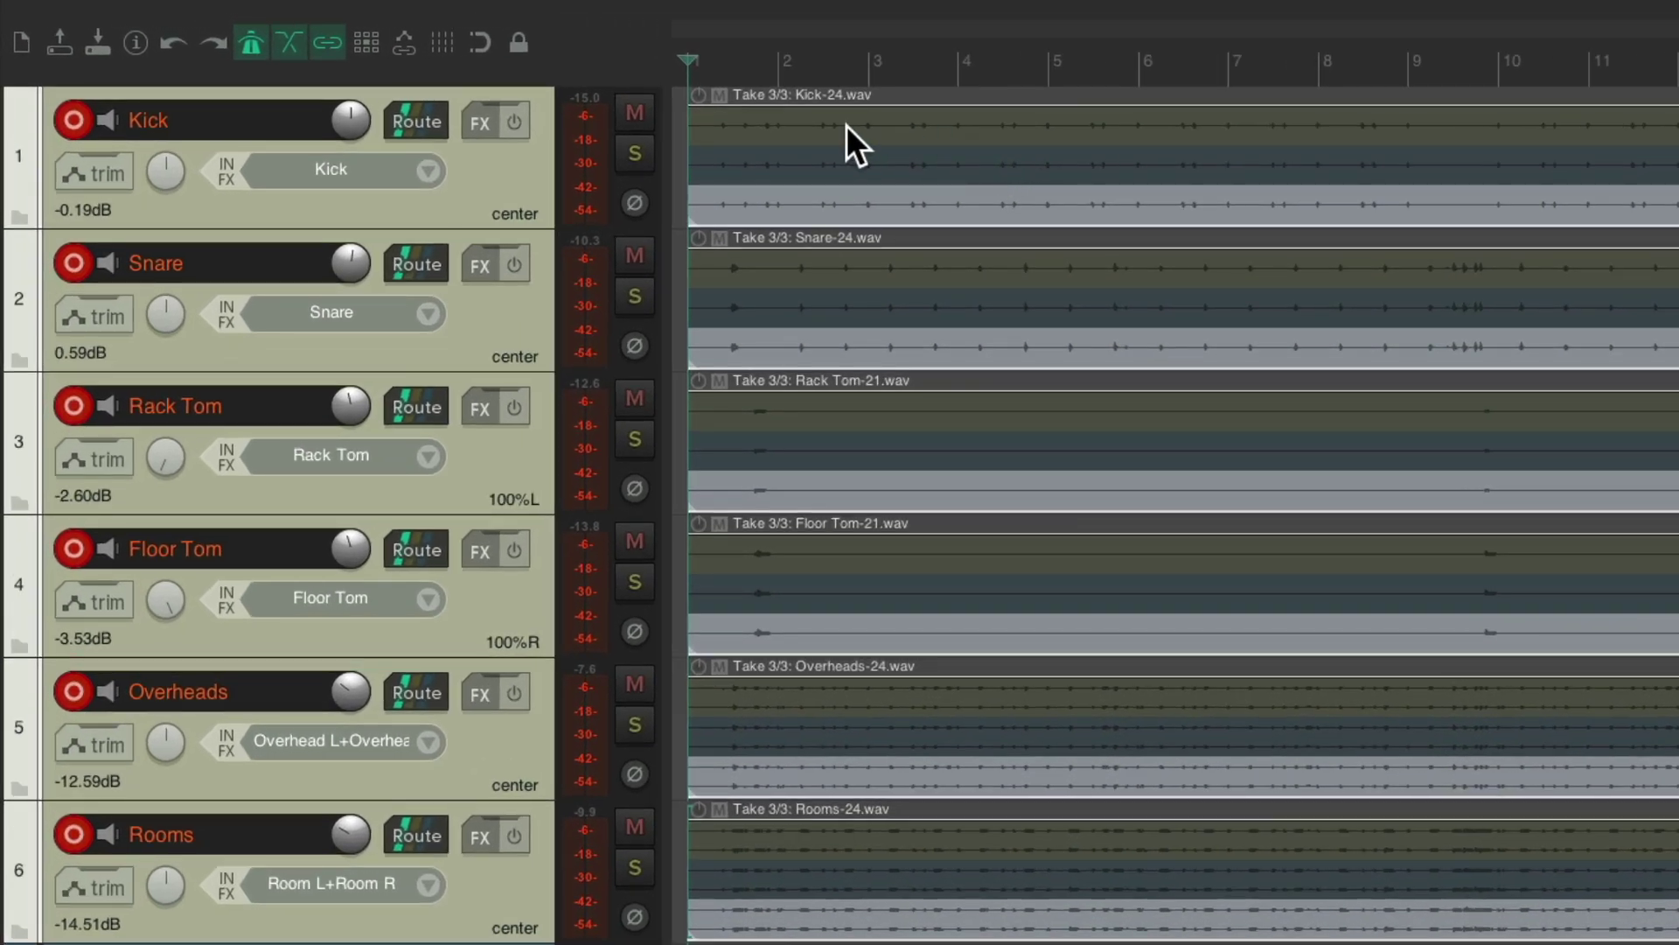
Make Take 1/3 (Kick-22.wav) the active take on the Kick item.
{"action": "left_click", "coordinate": [800, 117]}
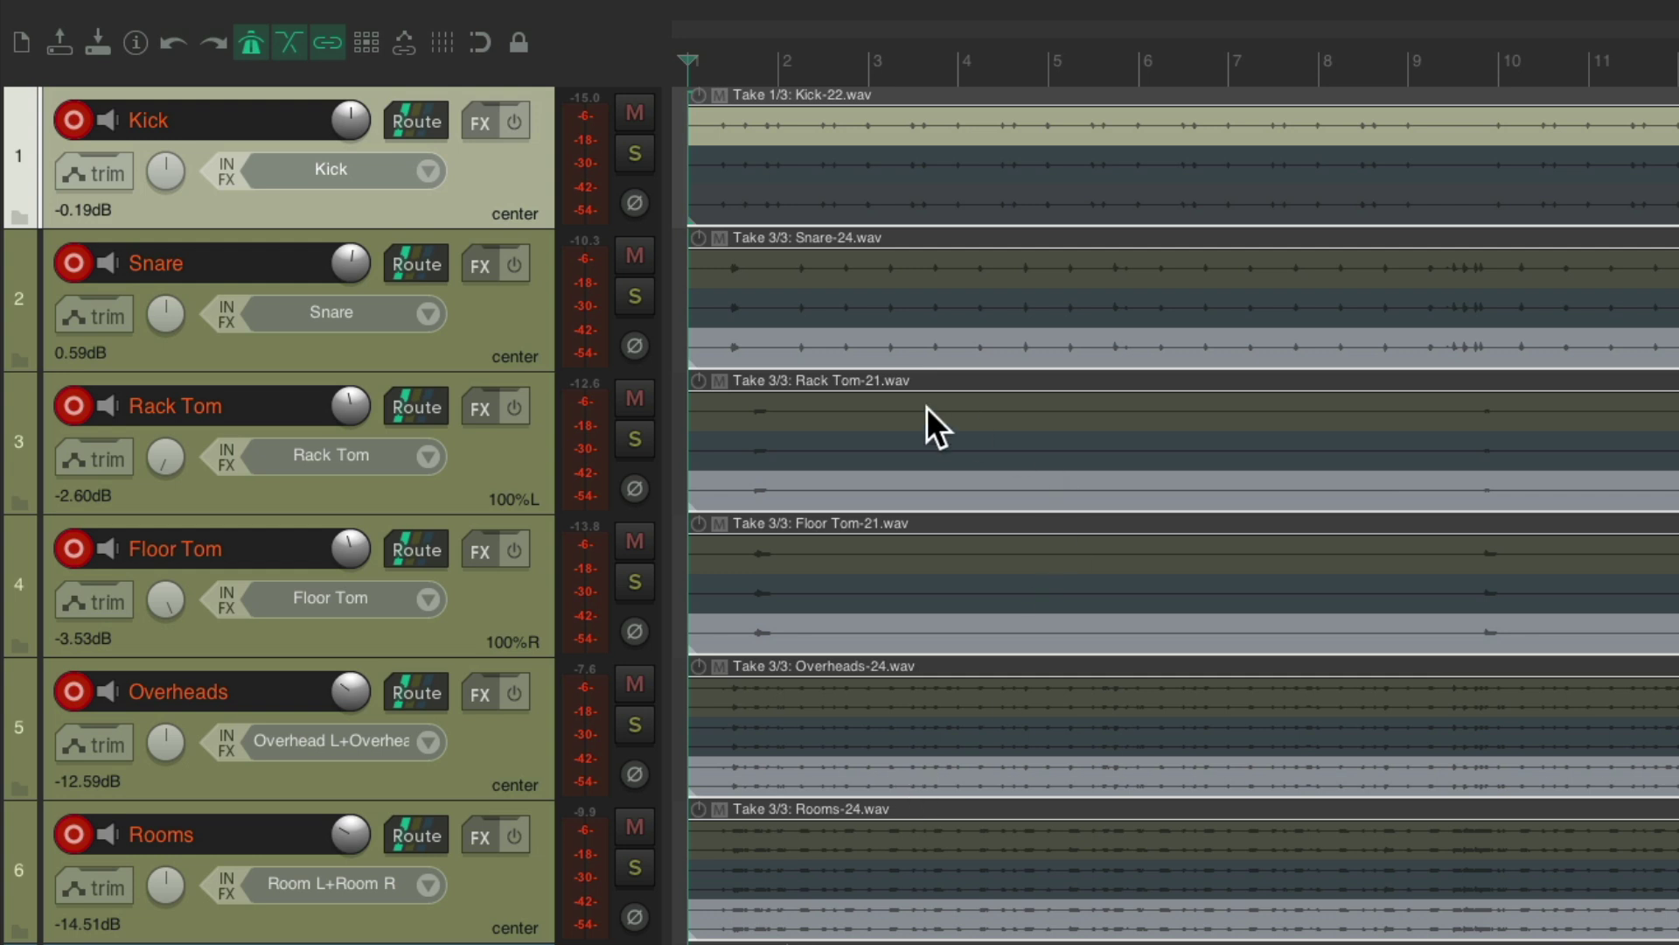
Cycle the Kick item alone through its three takes with T, ending on take 1.
{"action": "left_click", "coordinate": [802, 113]}
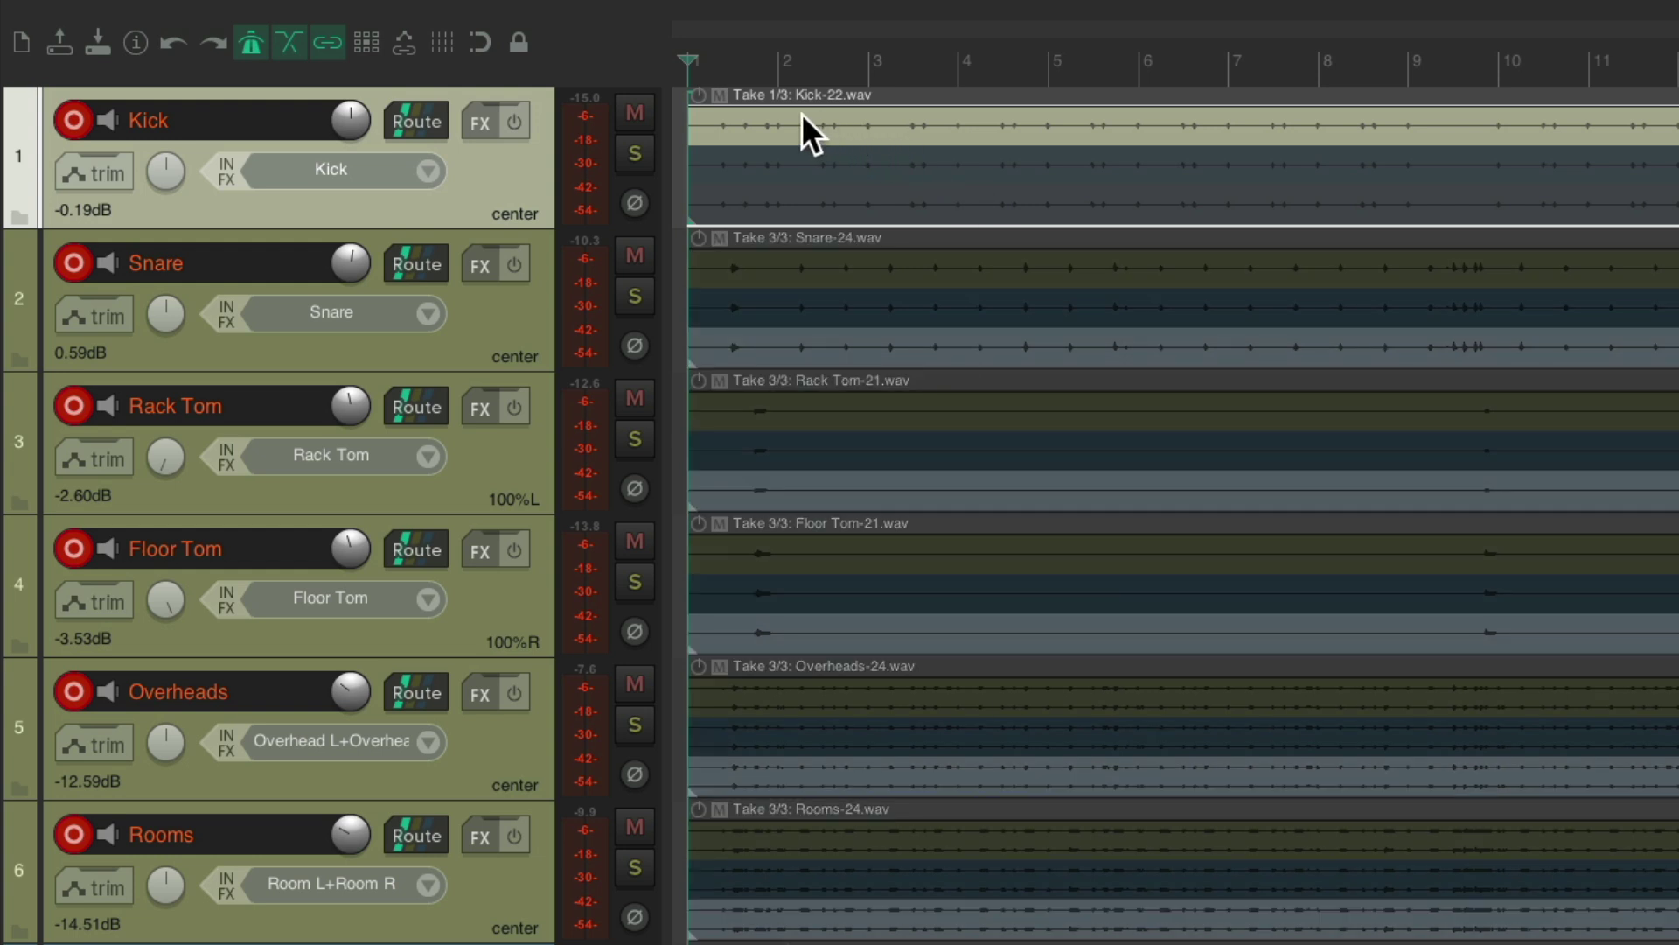
{"action": "key", "text": "t"}
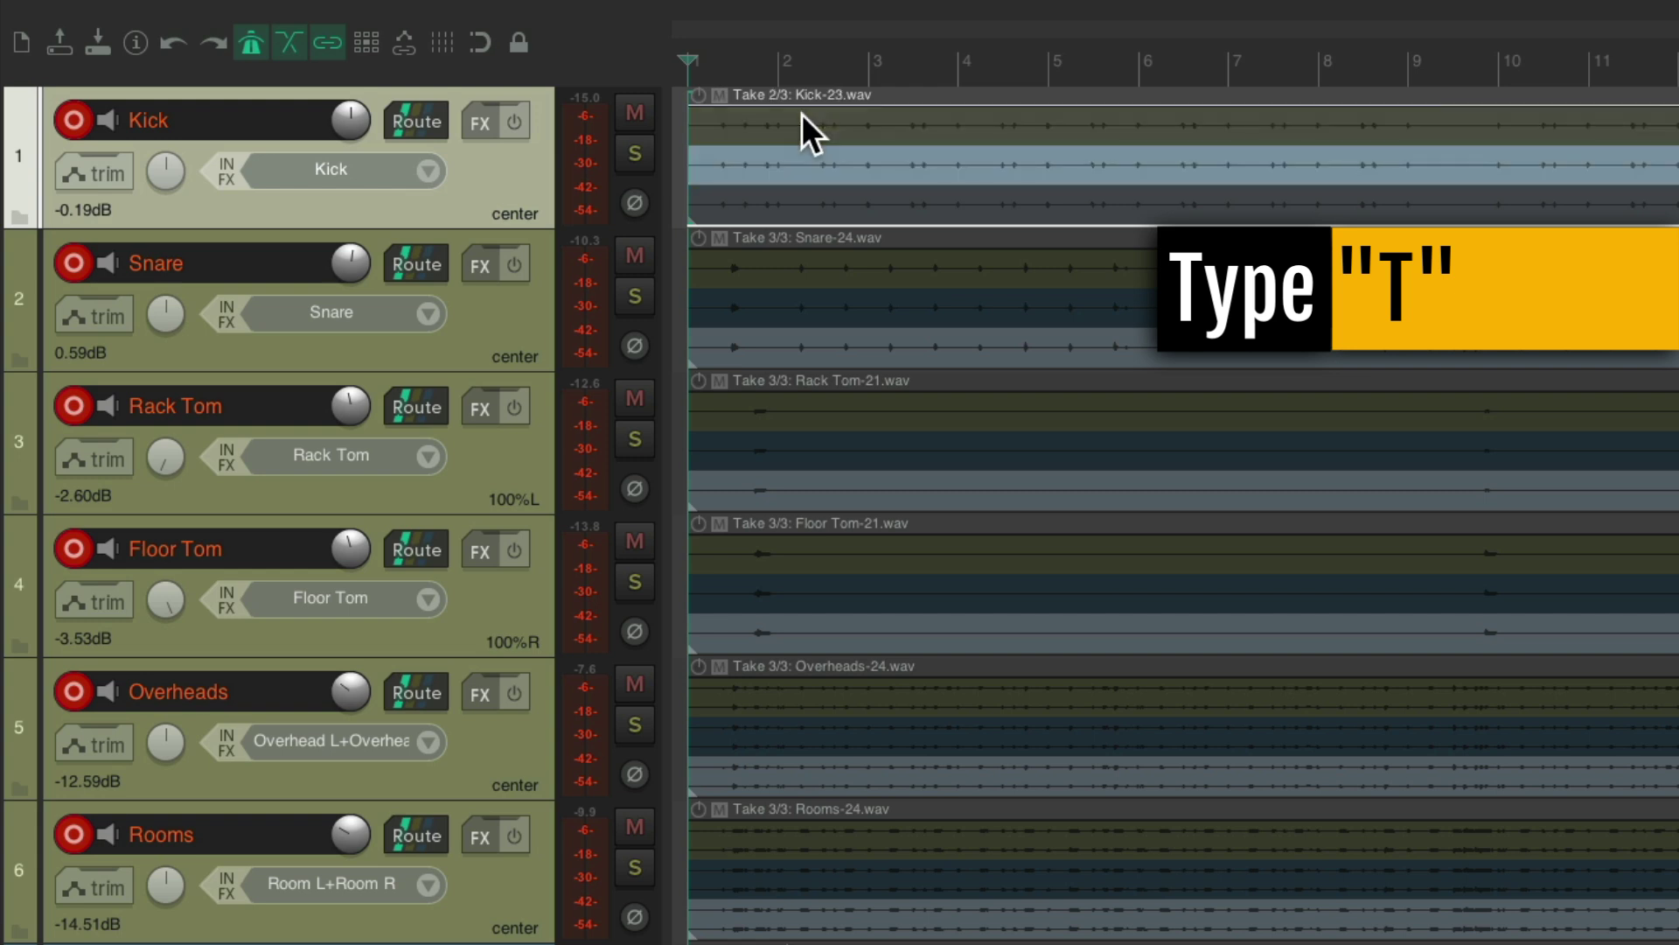
{"action": "key", "text": "t"}
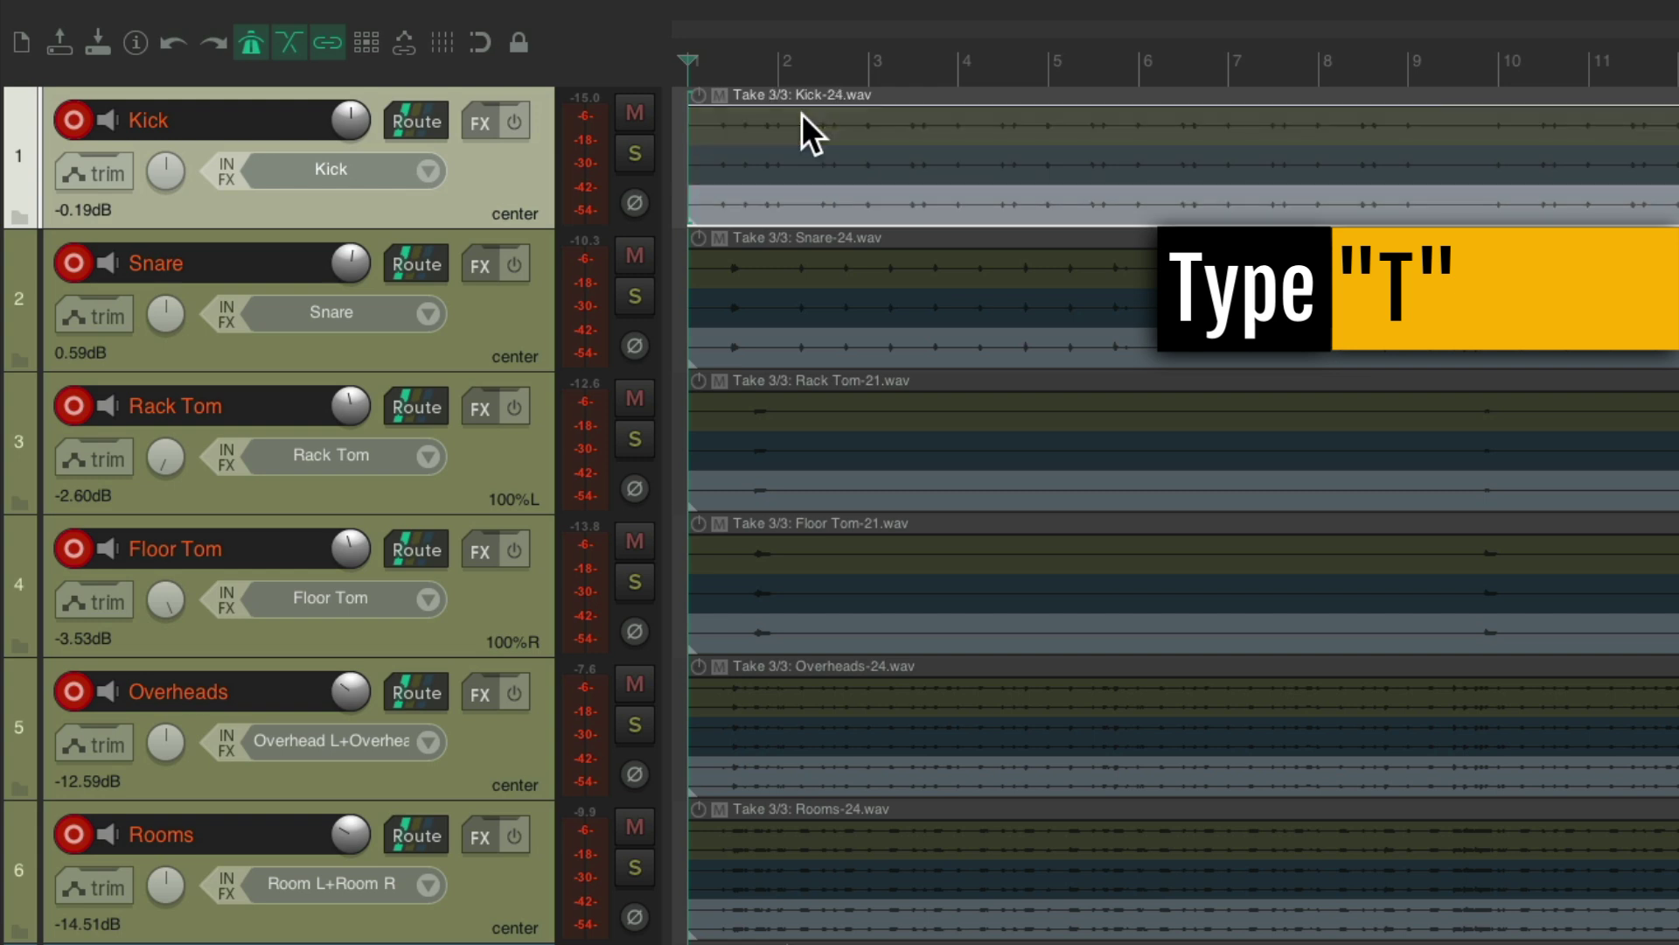
{"action": "key", "text": "t"}
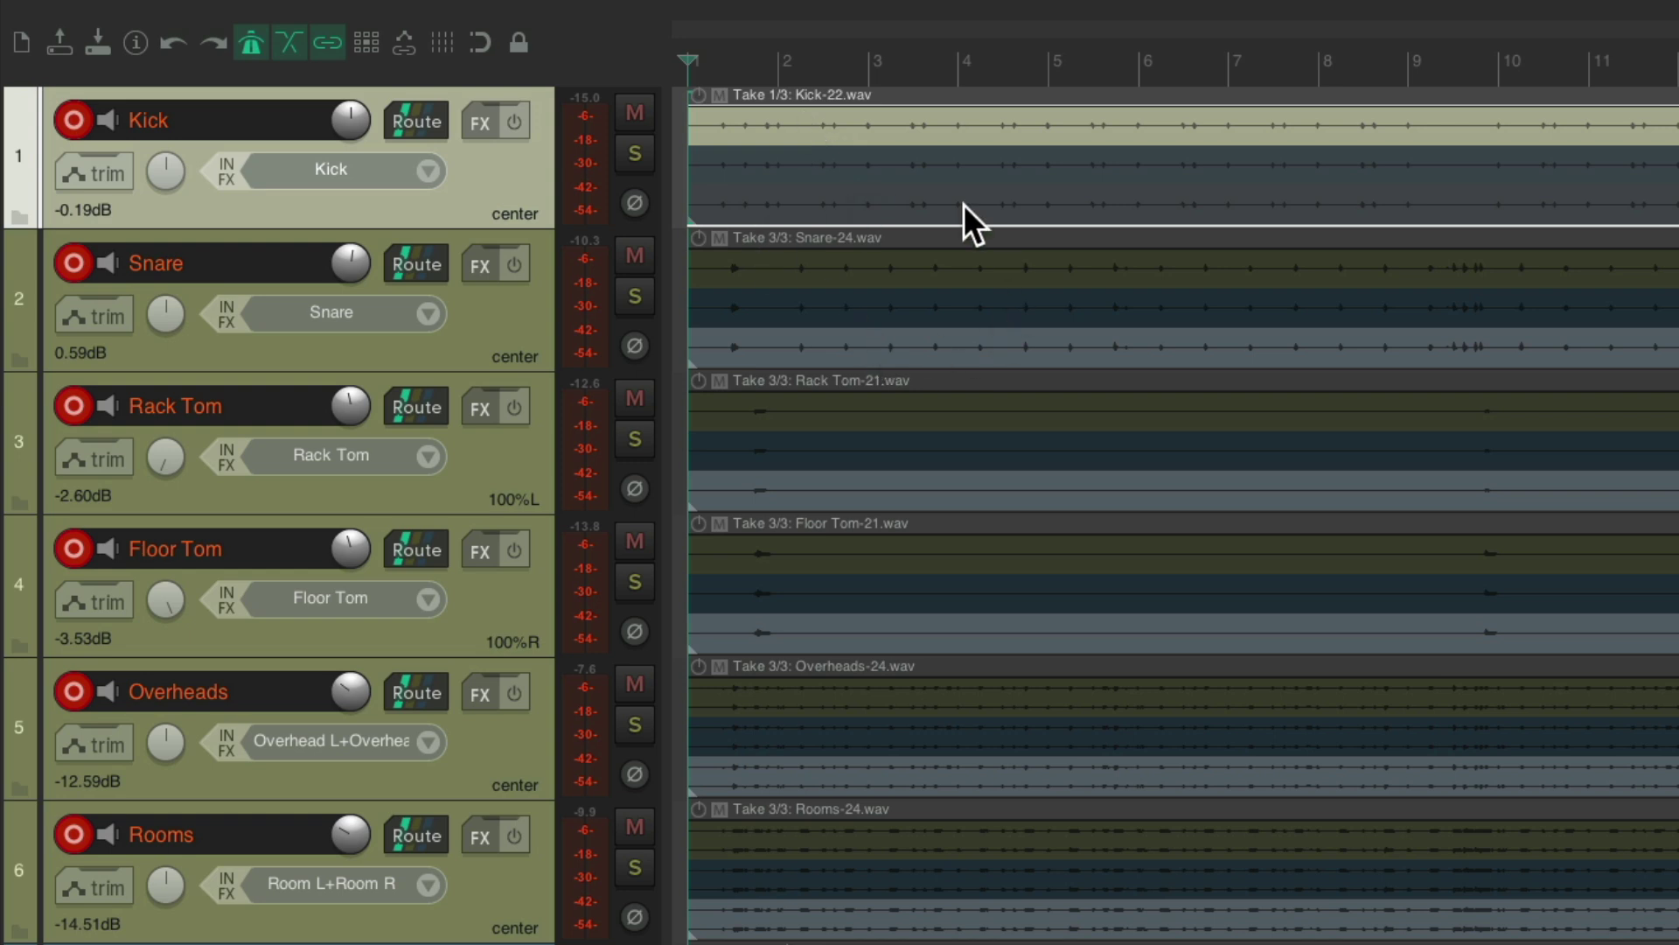
Cycle all six drum items through Take 2/3 and 3/3 back to 1/3, then group them.
{"action": "left_click_drag", "start_coordinate": [849, 123], "coordinate": [1206, 889]}
{"action": "key", "text": "t"}
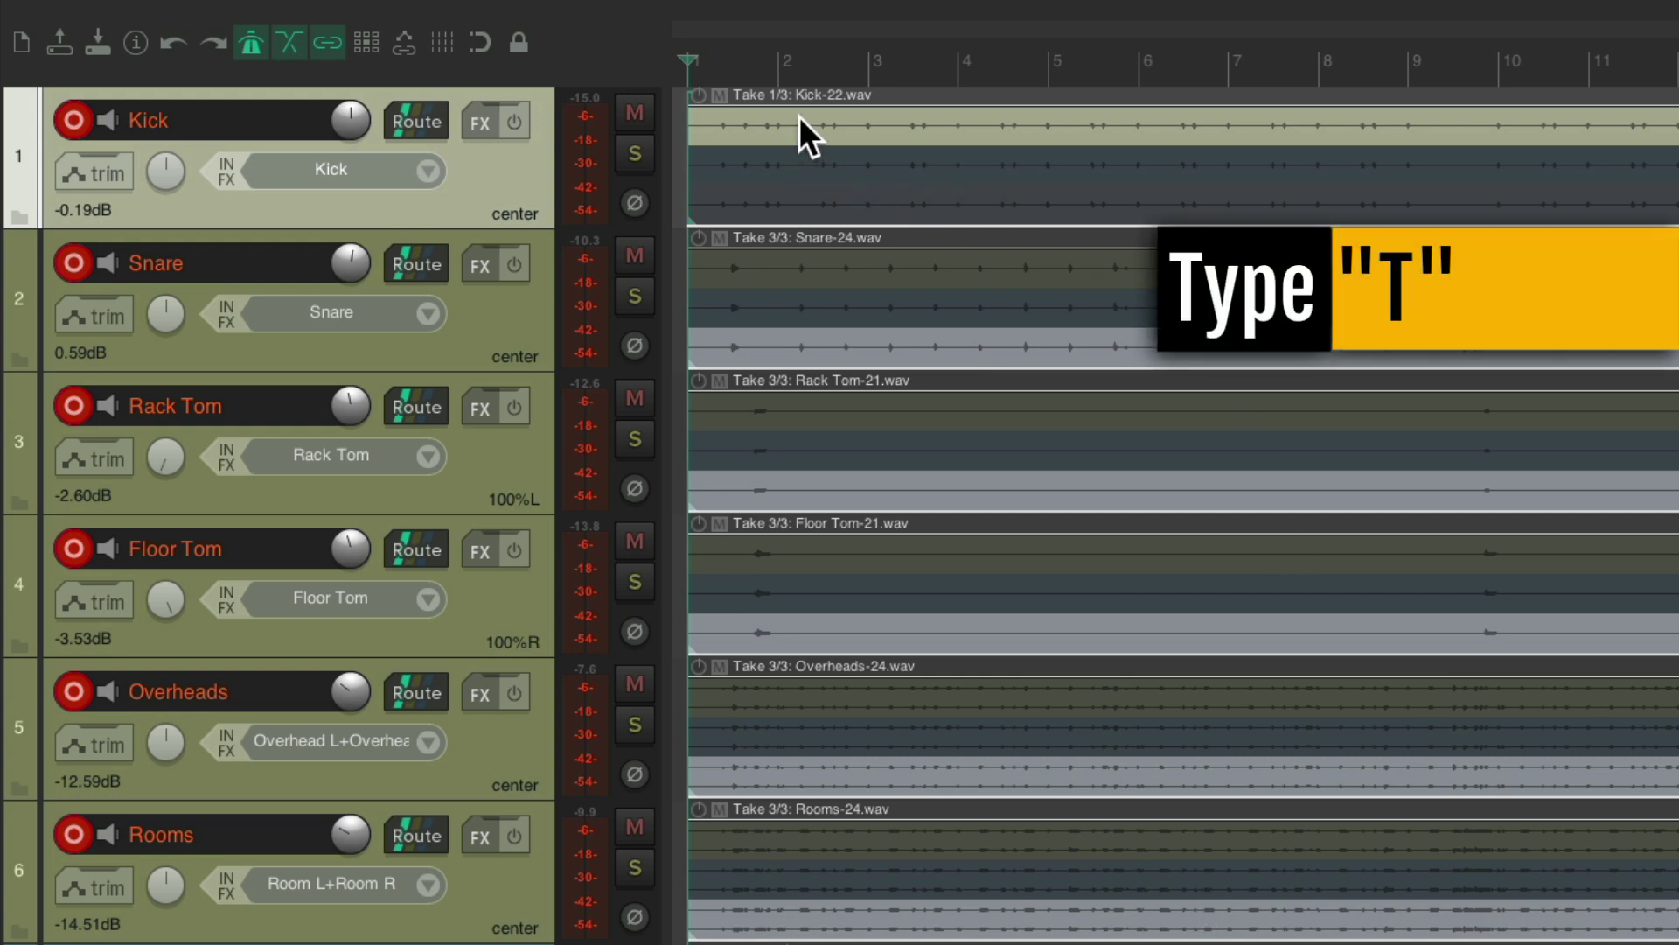
{"action": "key", "text": "t"}
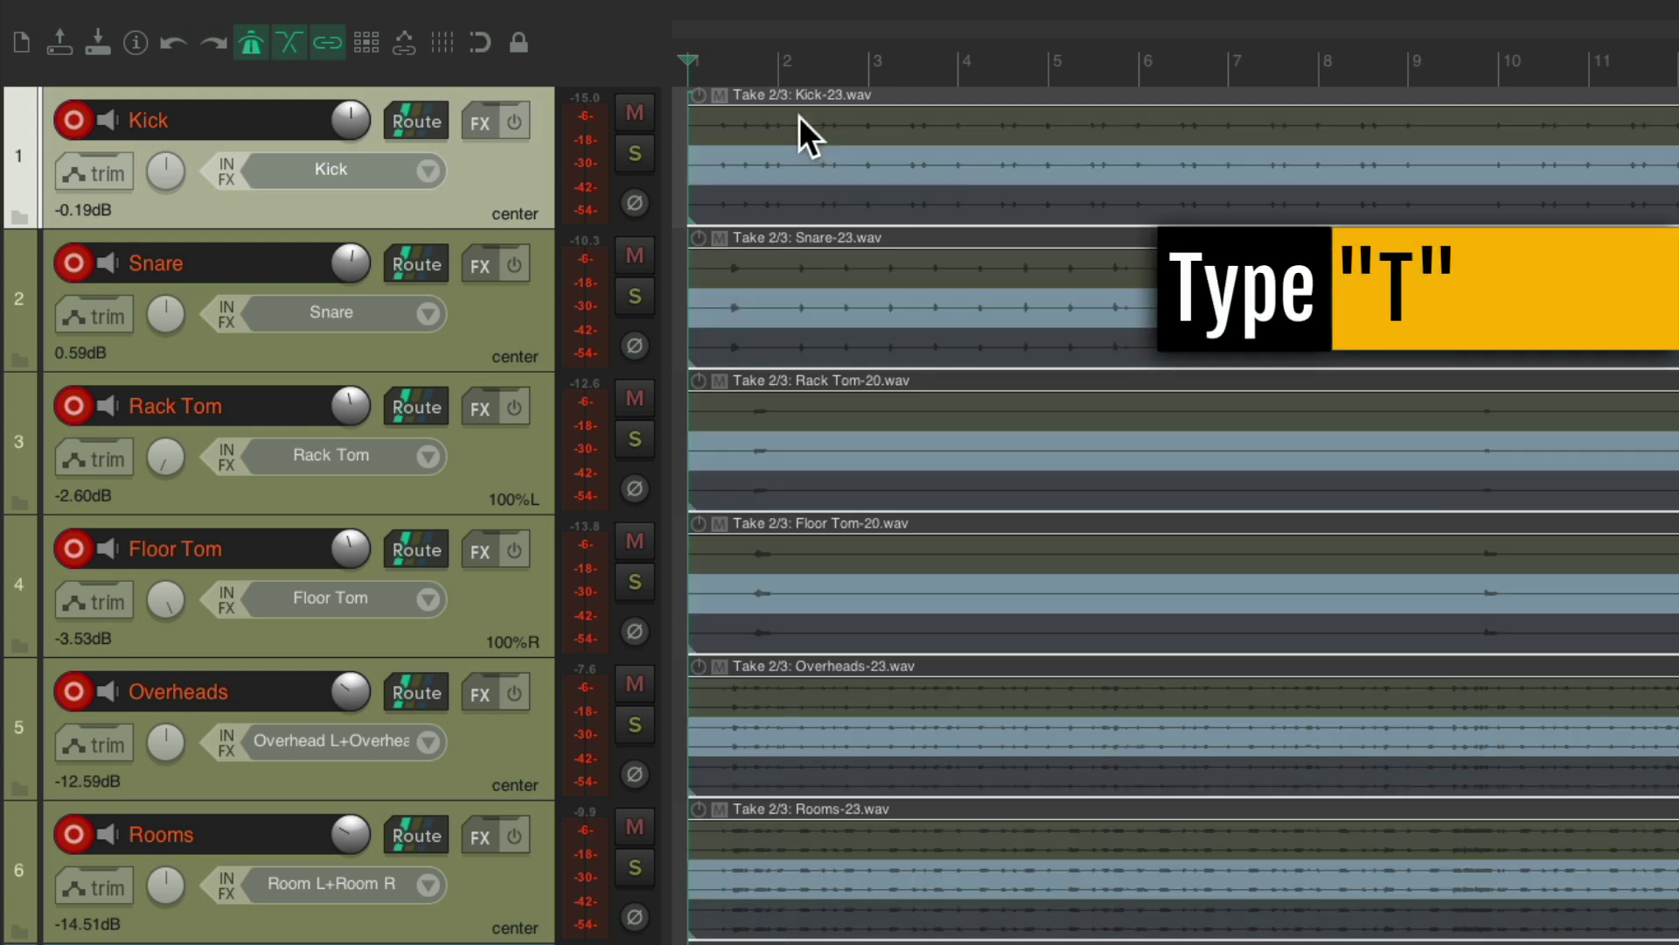
{"action": "key", "text": "t"}
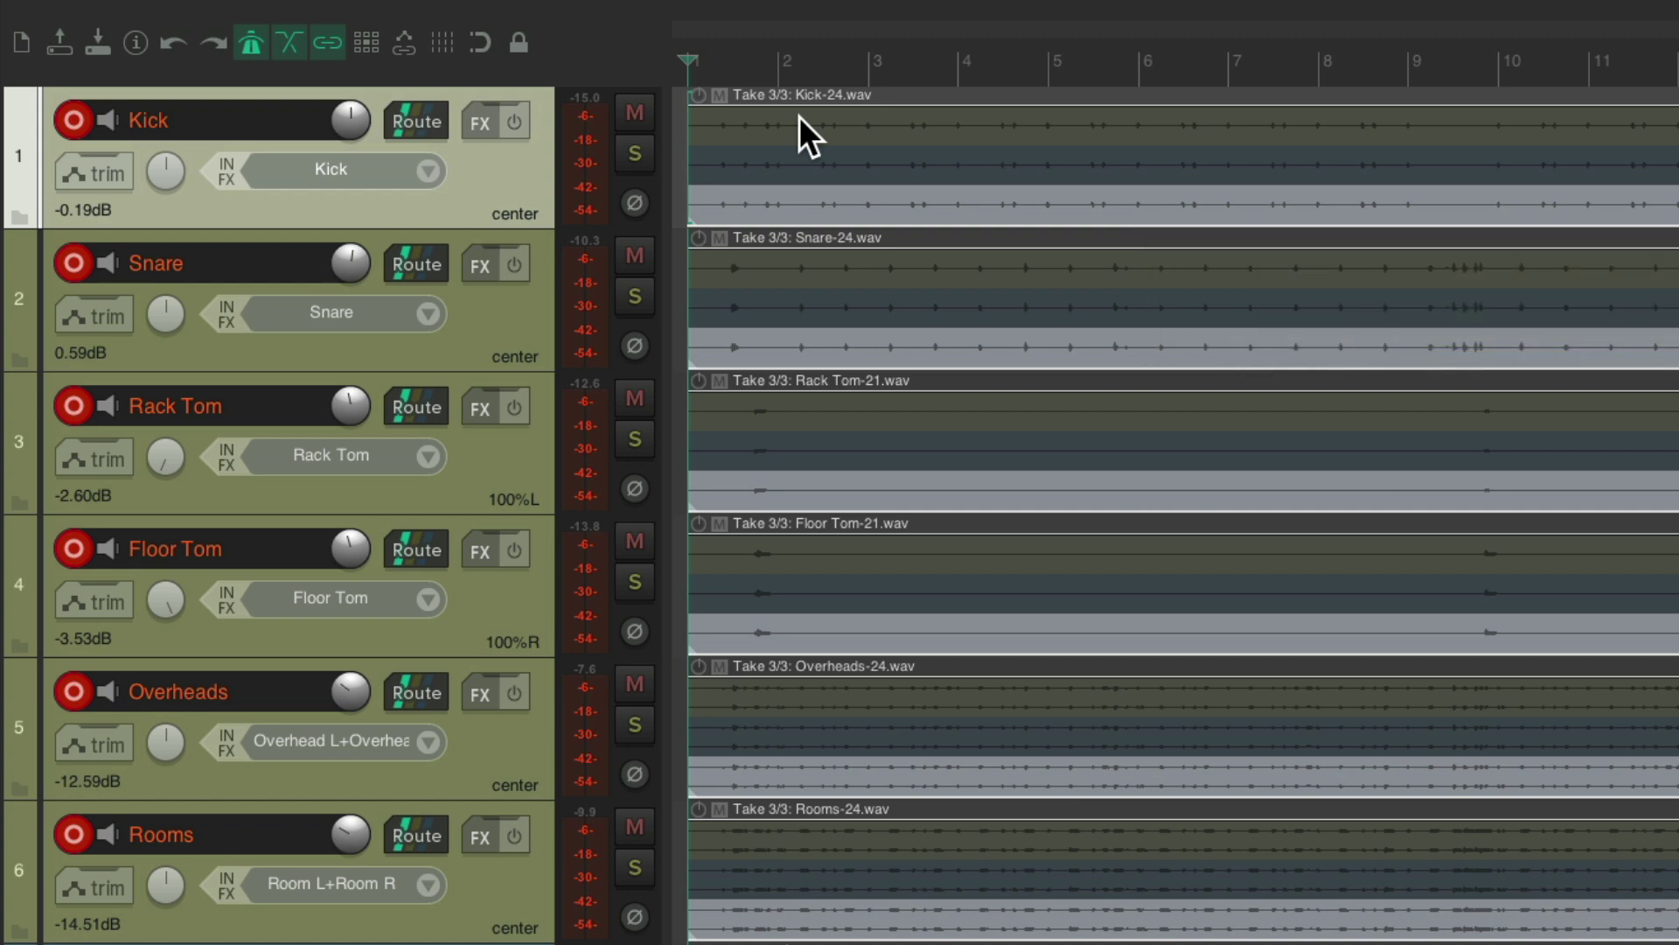
{"action": "key", "text": "t"}
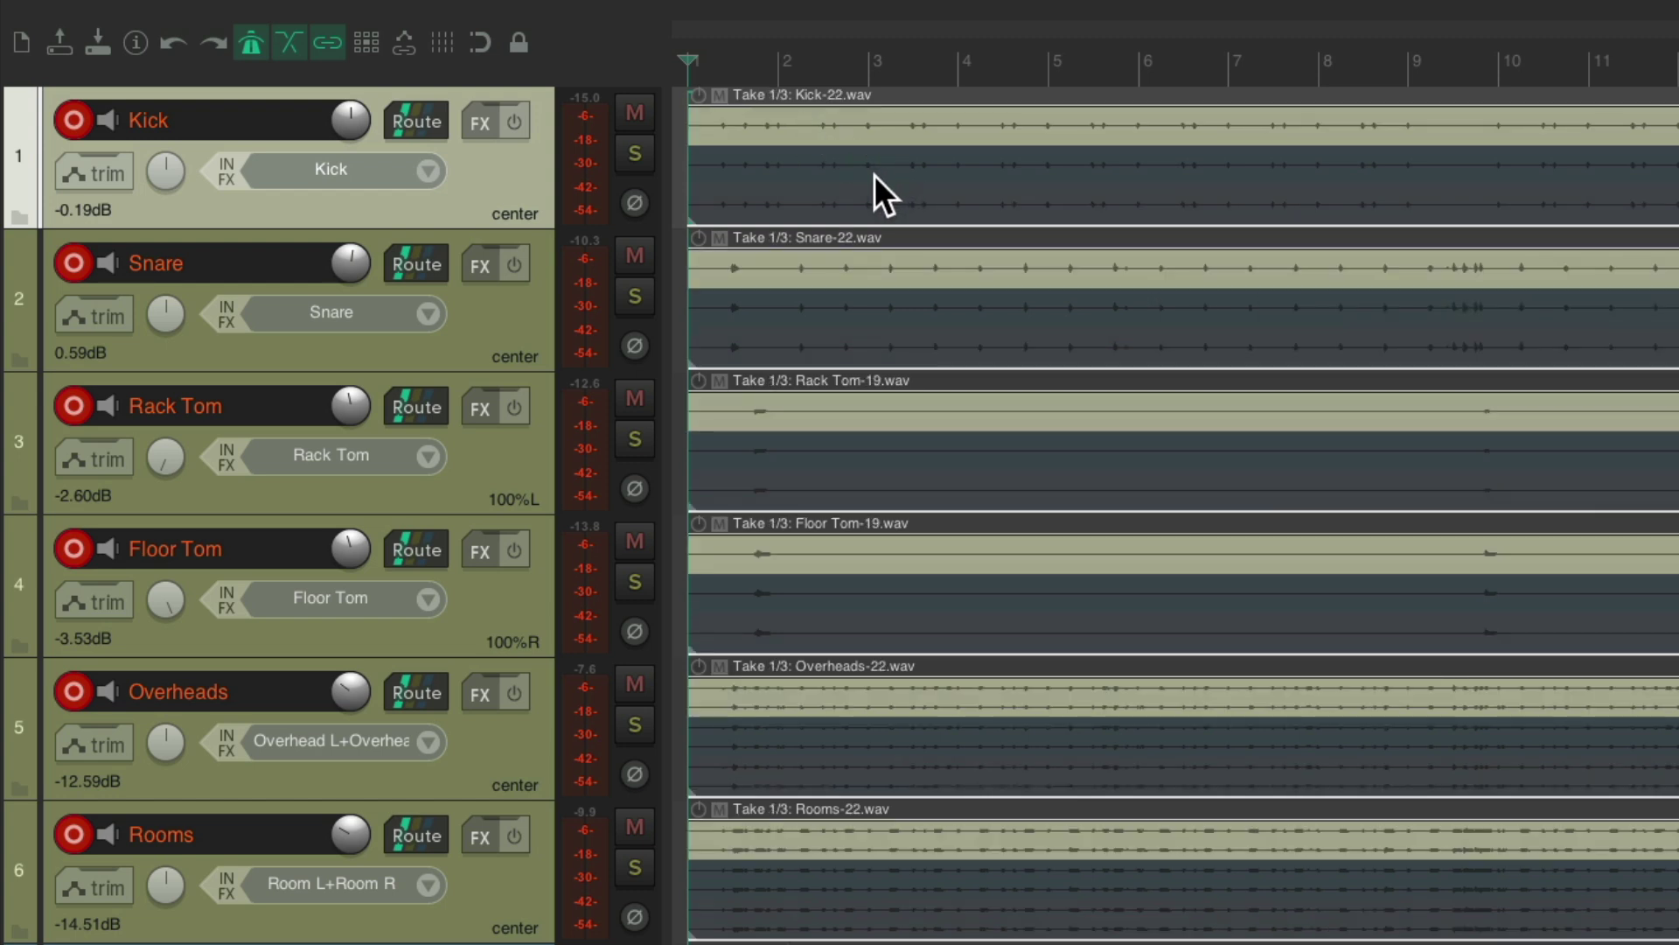
{"action": "left_click_drag", "start_coordinate": [875, 177], "coordinate": [1207, 928]}
{"action": "key", "text": "g"}
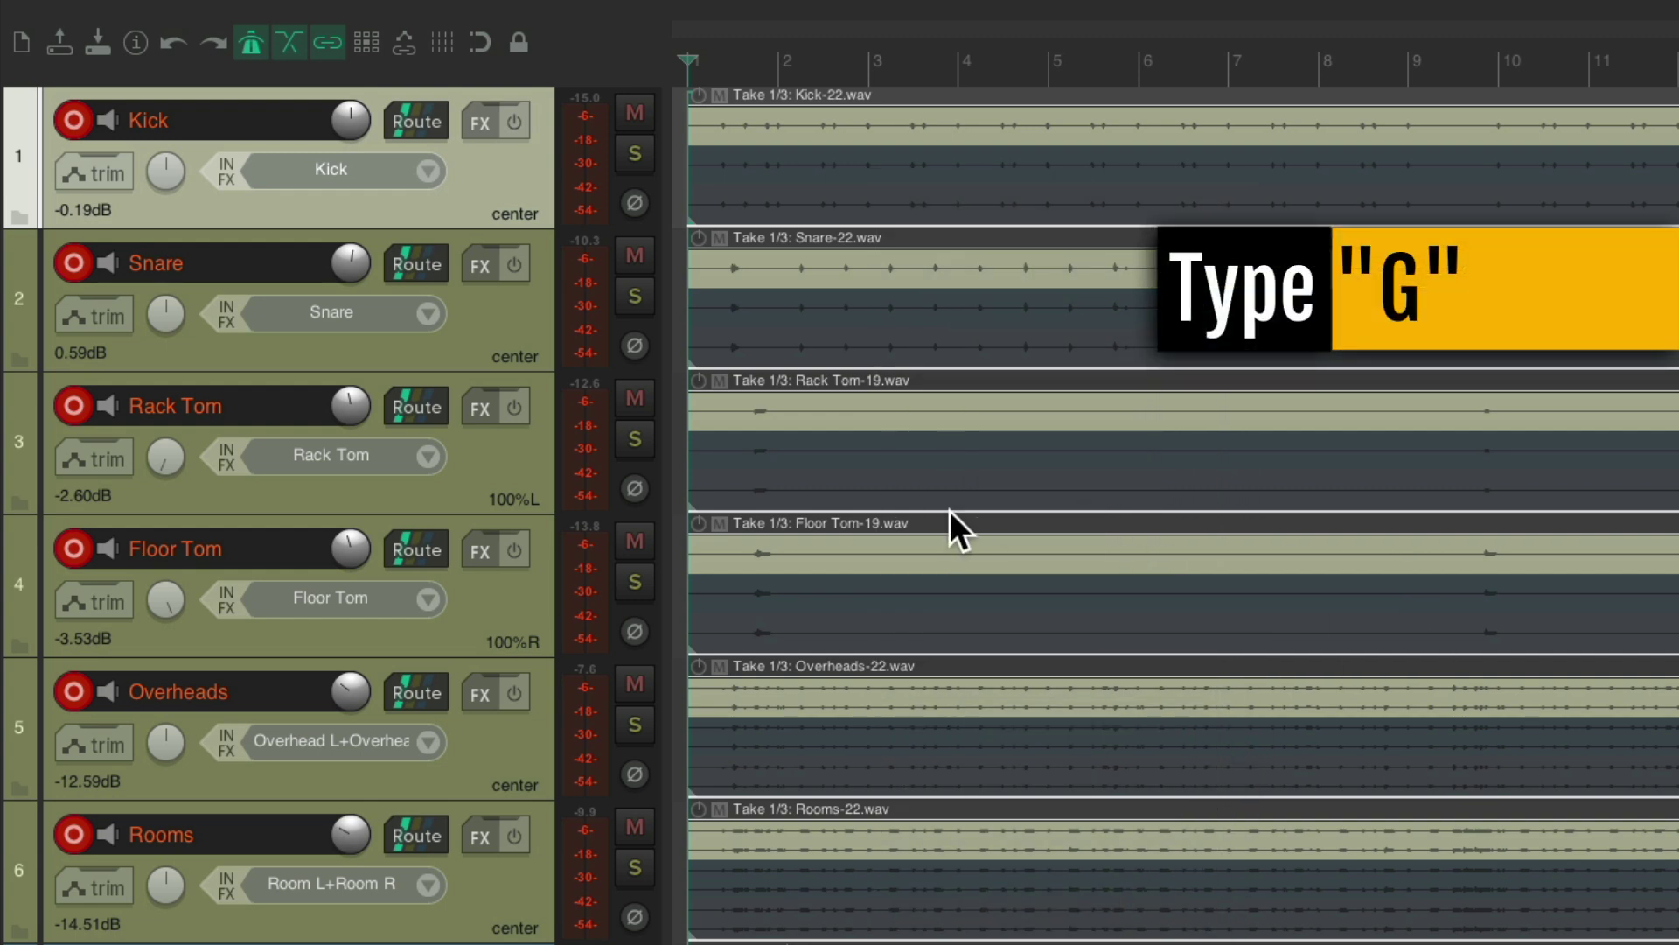
Group the six selected drum items with G and show the grouping button's options menu.
{"action": "key", "text": "g"}
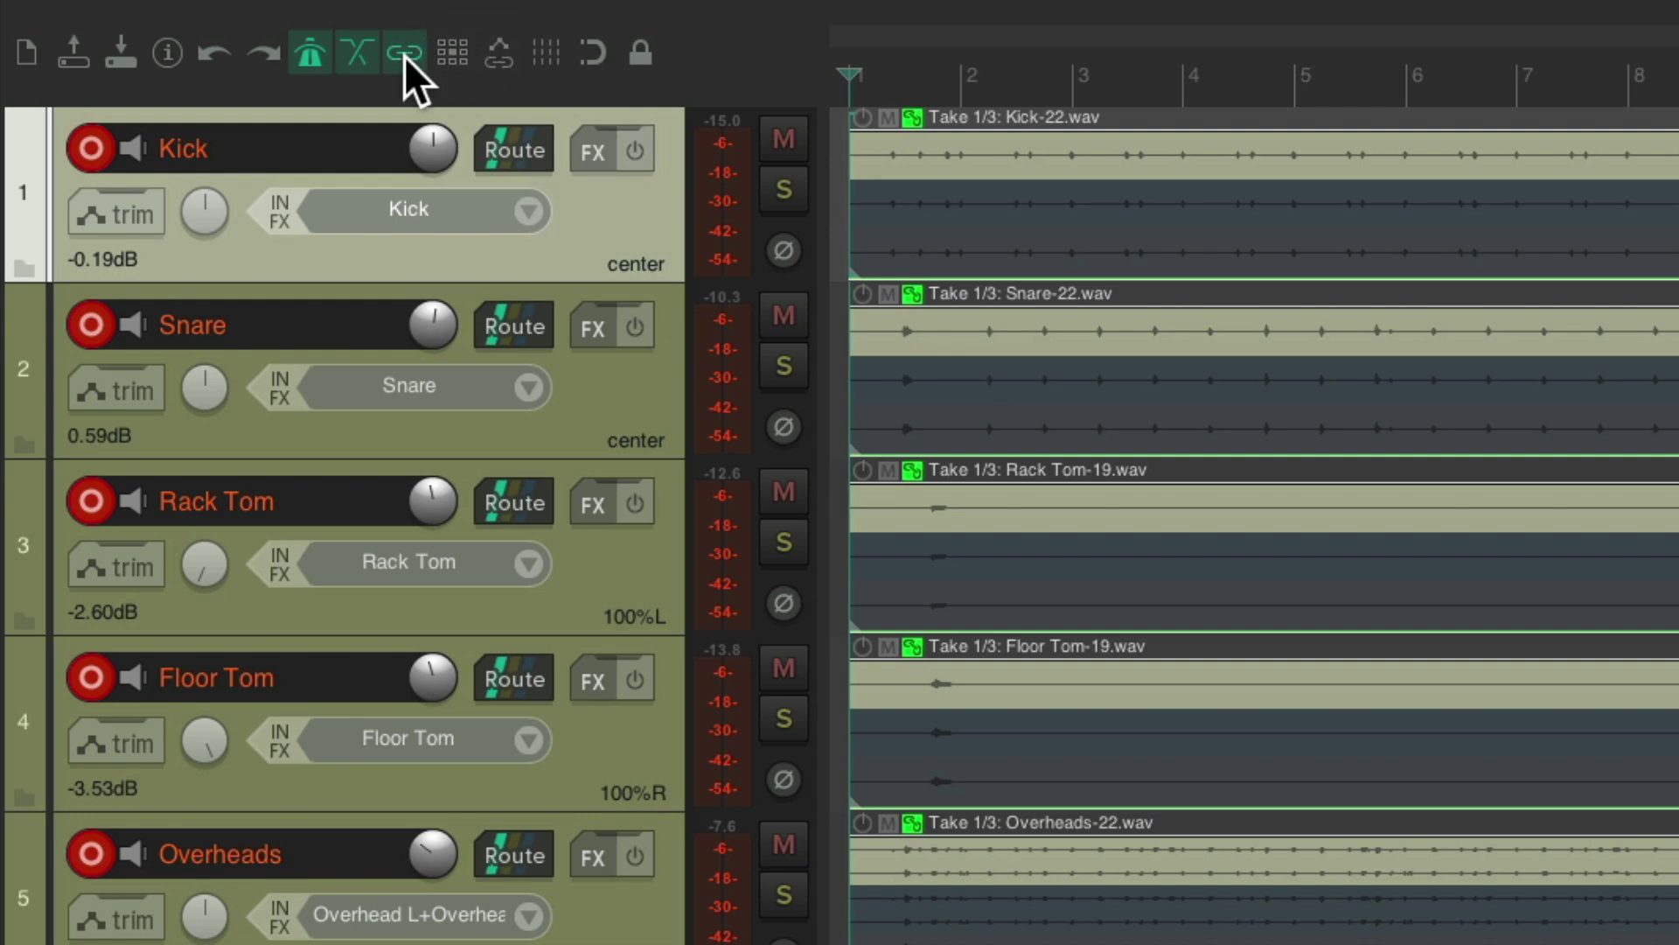
{"action": "right_click", "coordinate": [404, 56]}
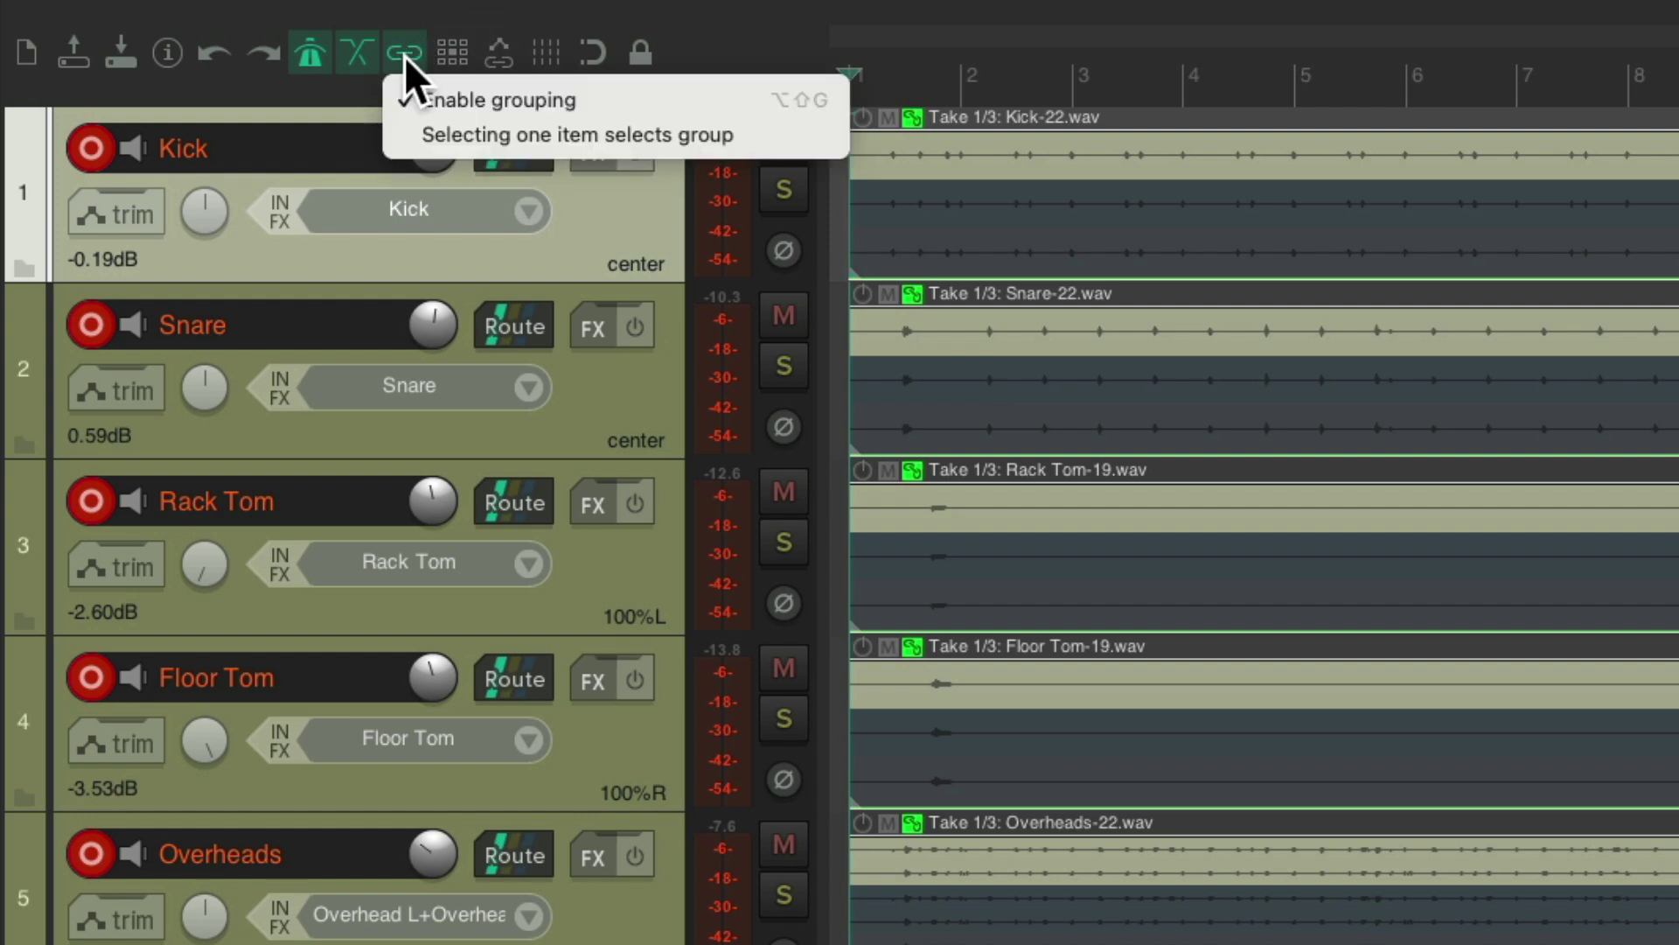
Enable 'Selecting one item selects group' and toggle item grouping off and back on.
{"action": "left_click", "coordinate": [391, 128]}
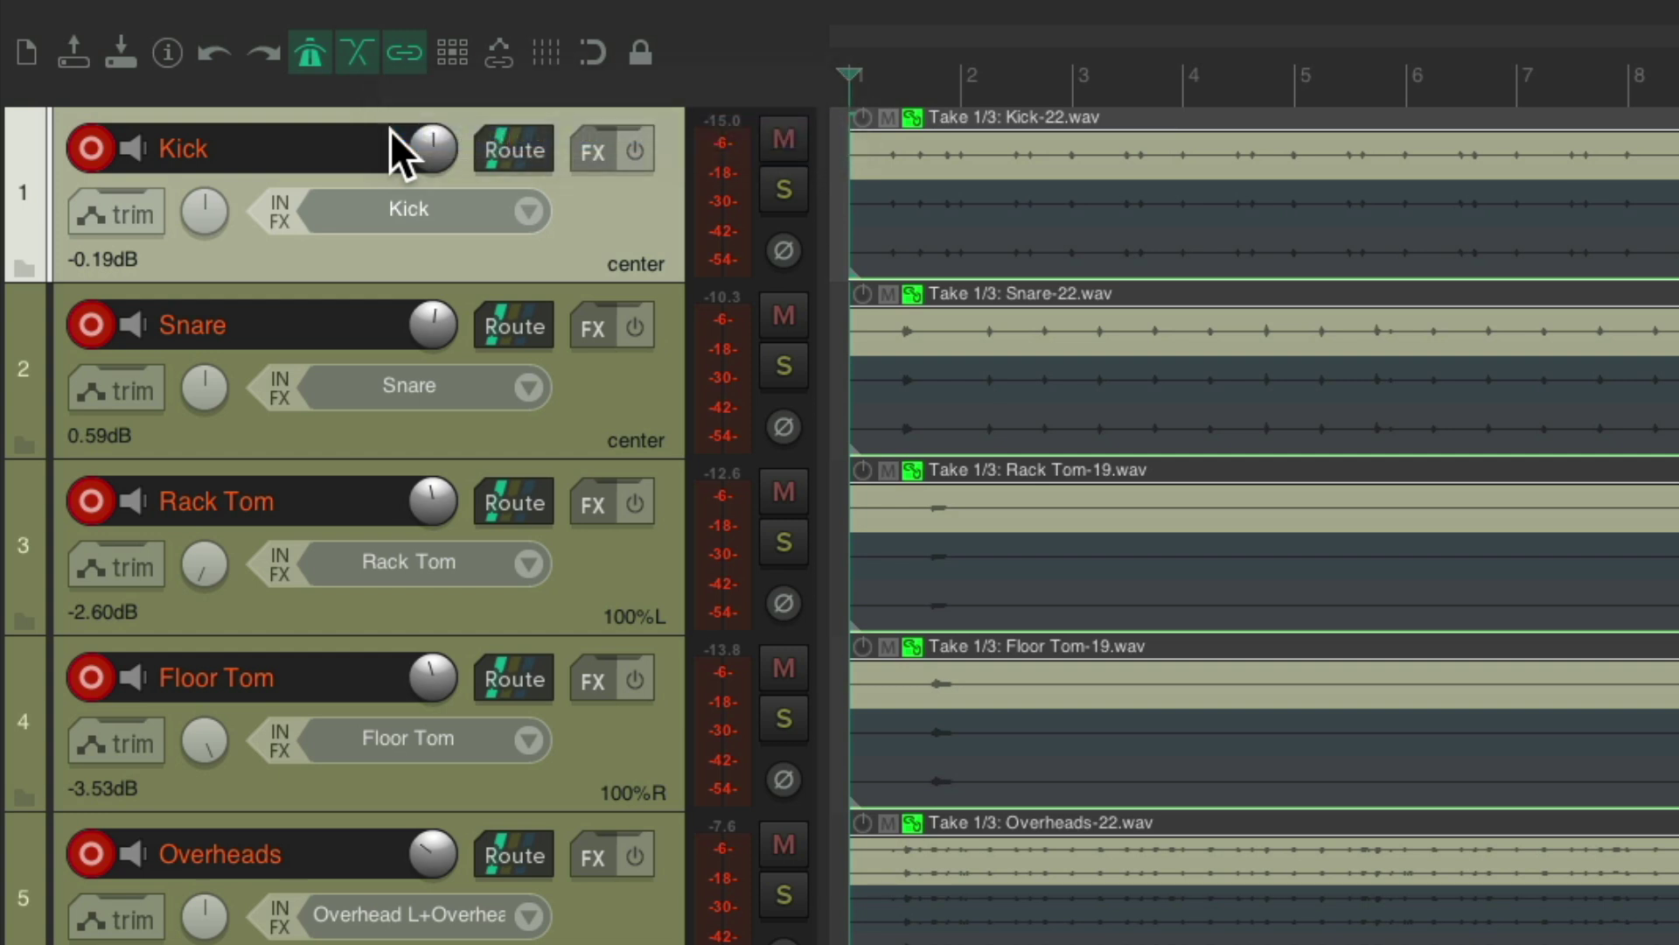
{"action": "left_click", "coordinate": [411, 61]}
{"action": "left_click", "coordinate": [411, 62]}
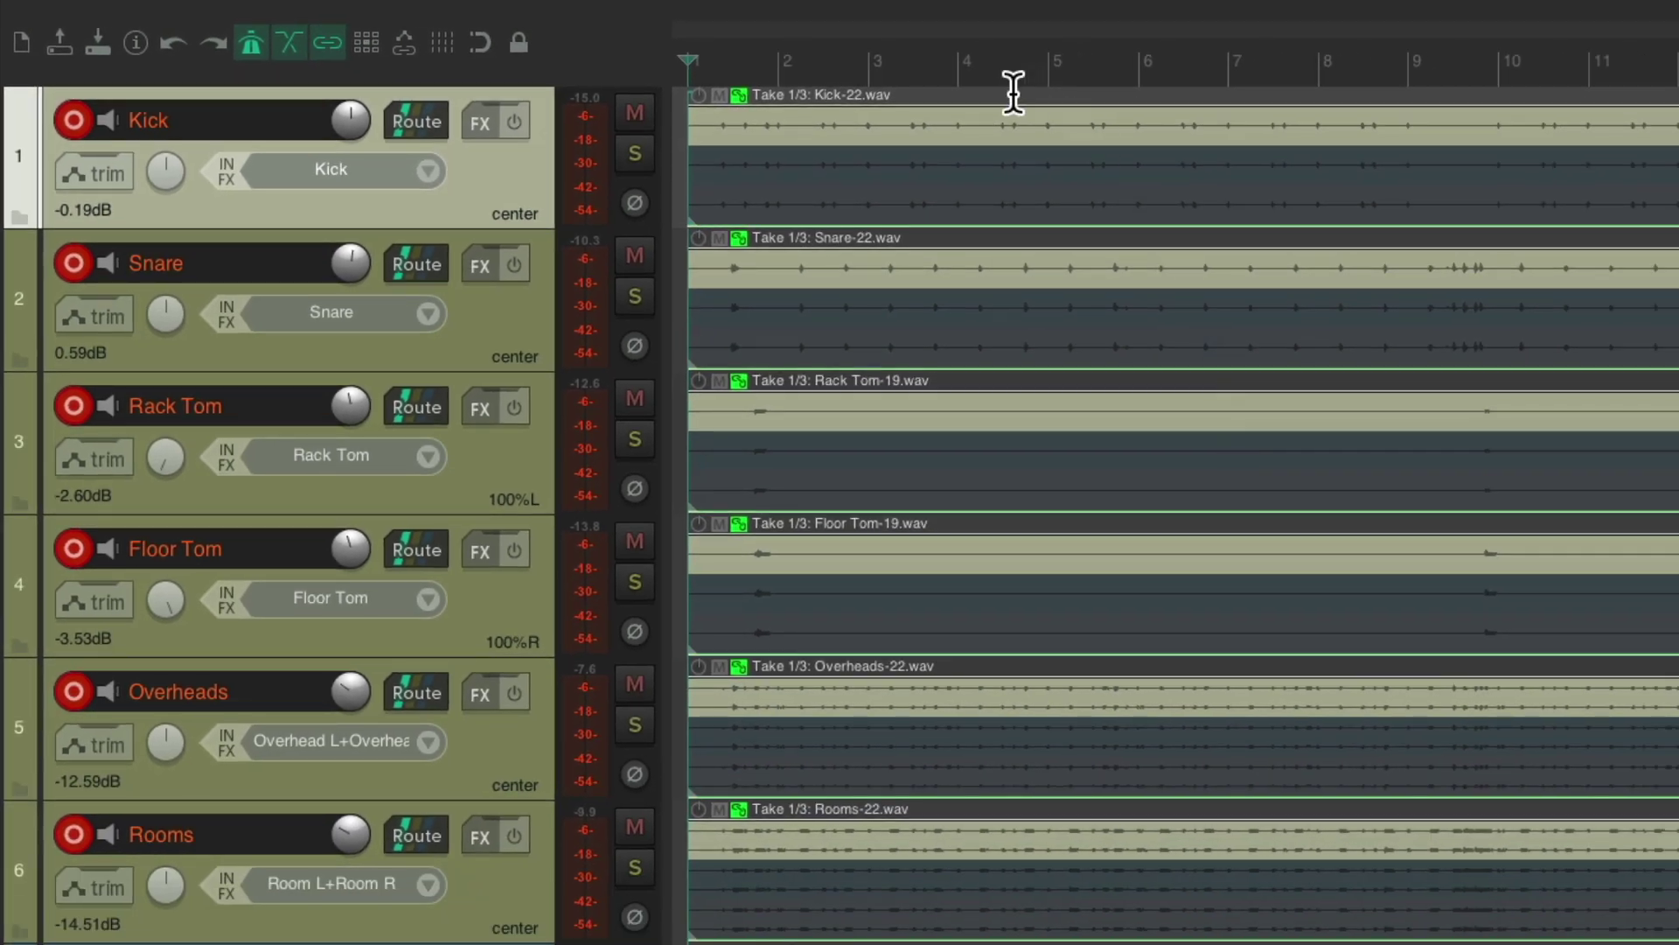
Switch the grouped drum items together through Take 2/3 and 3/3, returning to Take 1/3.
{"action": "left_click", "coordinate": [964, 261]}
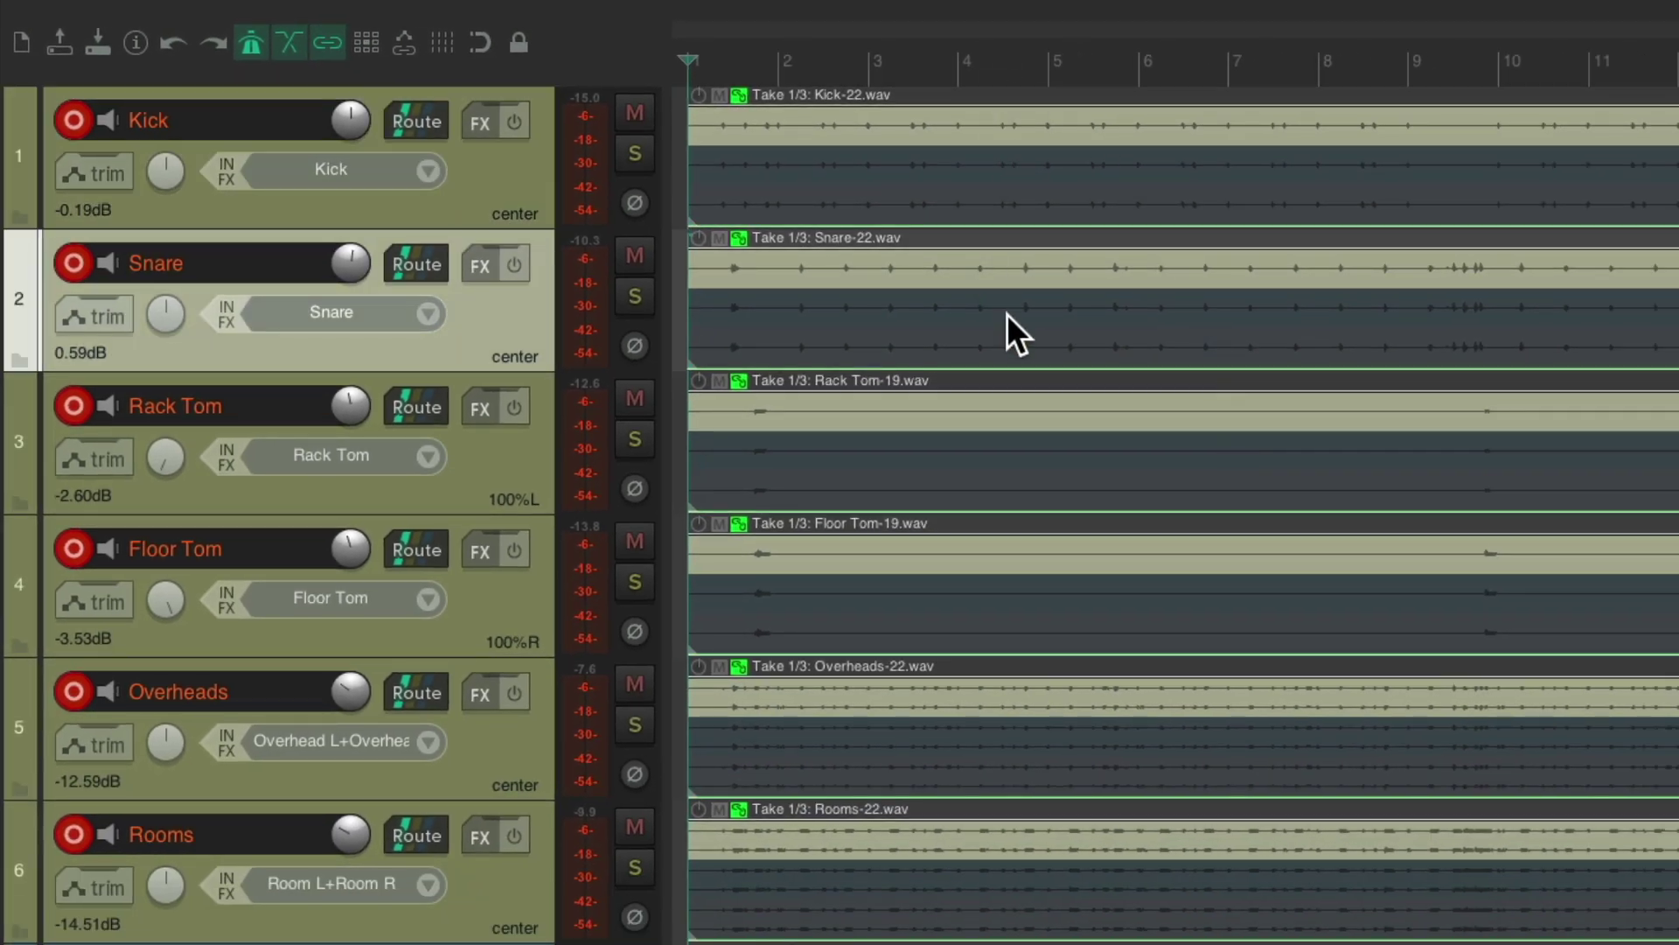
{"action": "left_click", "coordinate": [968, 401]}
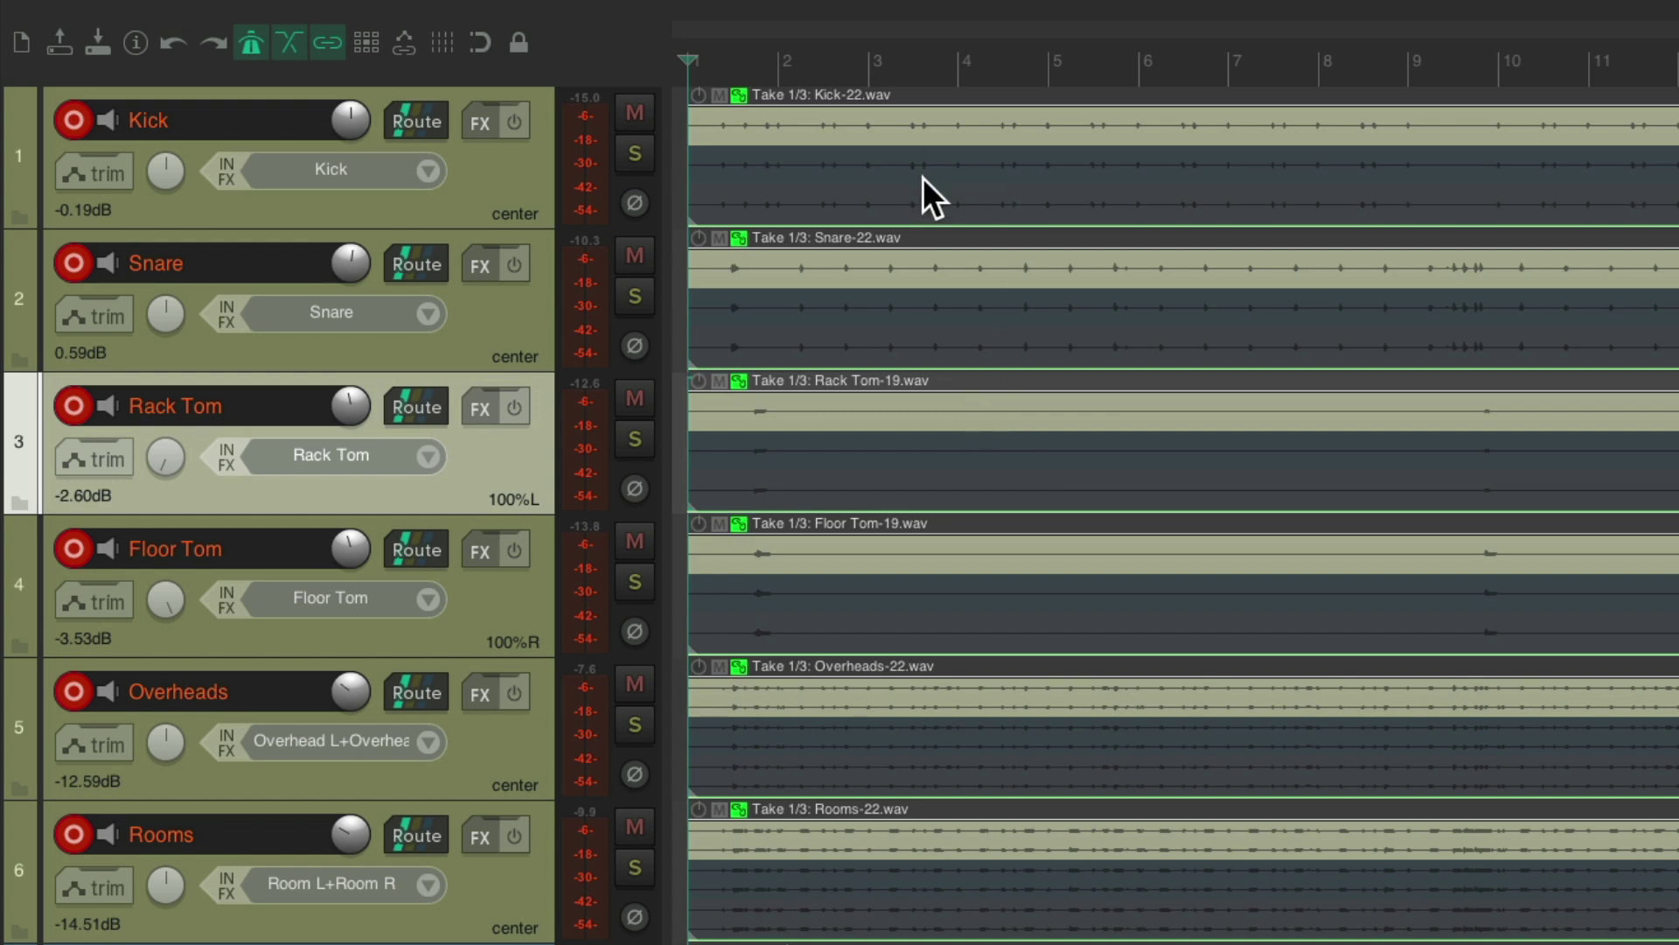
{"action": "left_click", "coordinate": [801, 154]}
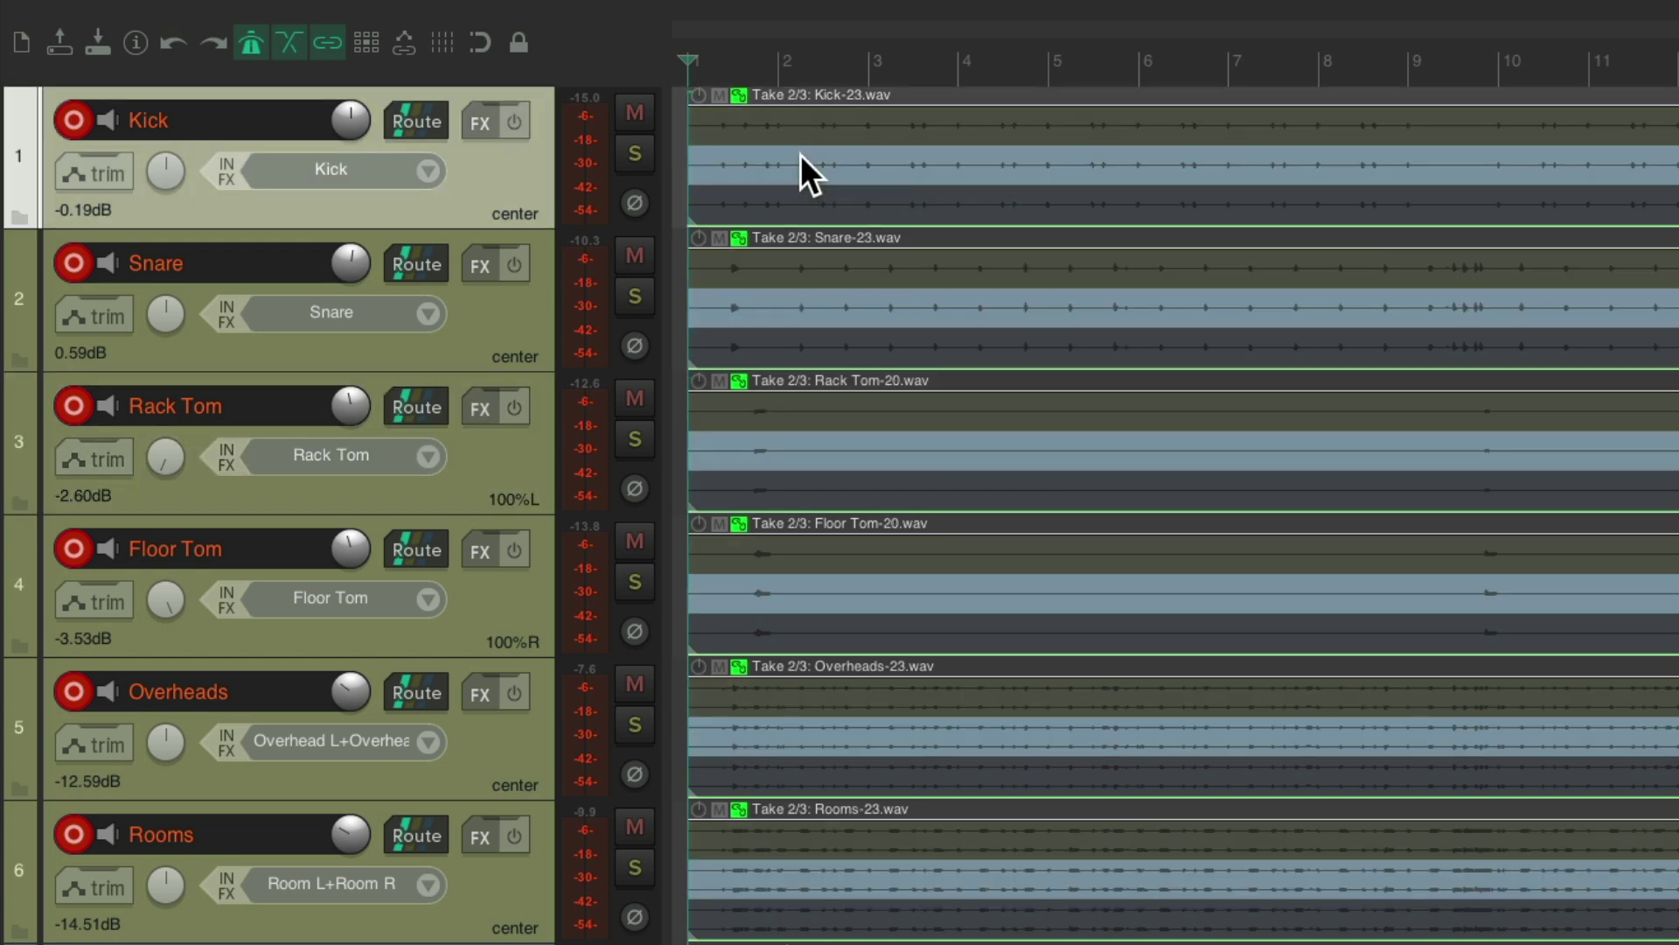
{"action": "left_click", "coordinate": [802, 201]}
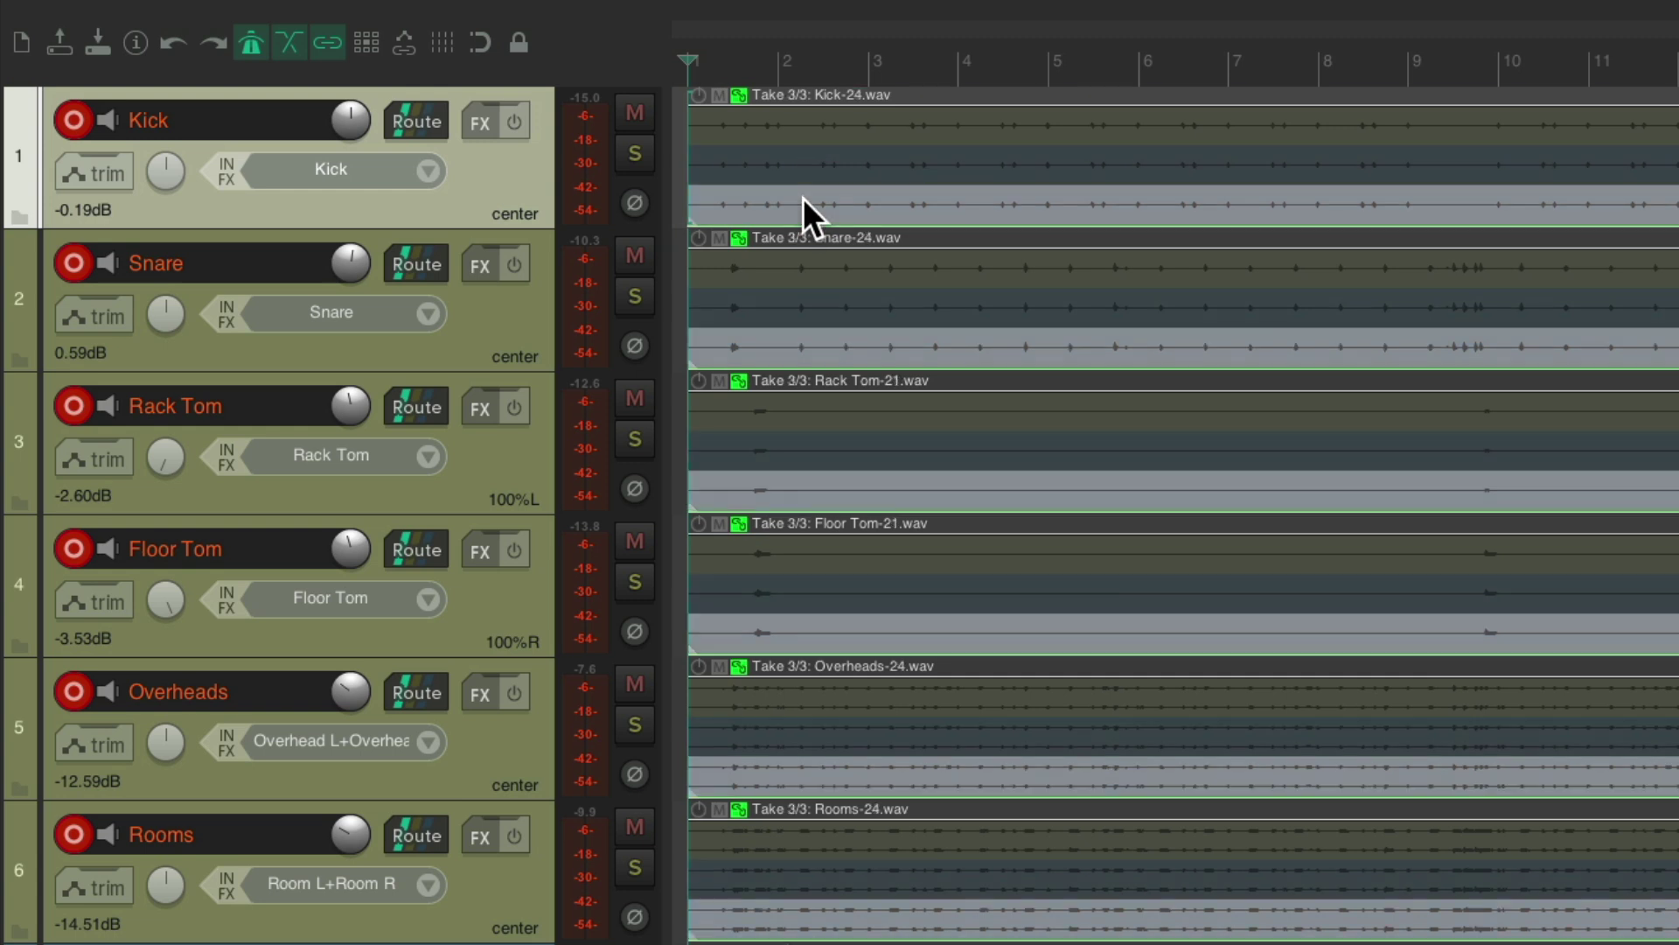
{"action": "left_click", "coordinate": [796, 296]}
{"action": "left_click", "coordinate": [800, 258]}
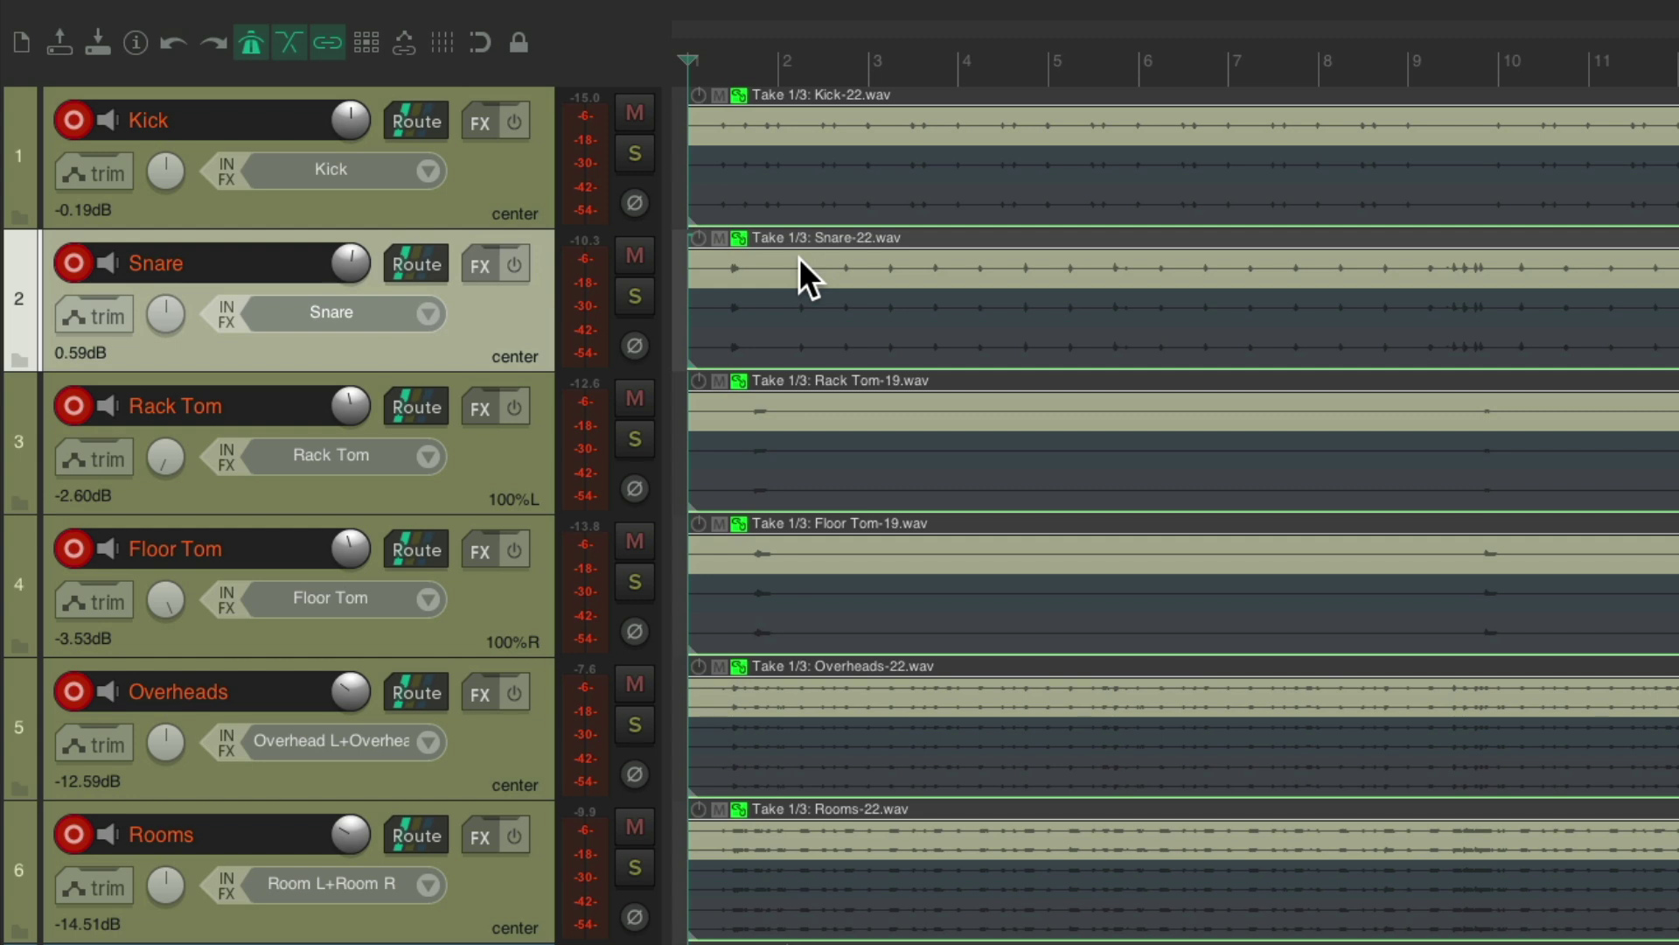
Set the edit point just before bar 4, split the six drum items there, then undo the split.
{"action": "scroll", "coordinate": [922, 302], "scroll_direction": "up", "scroll_amount": 3}
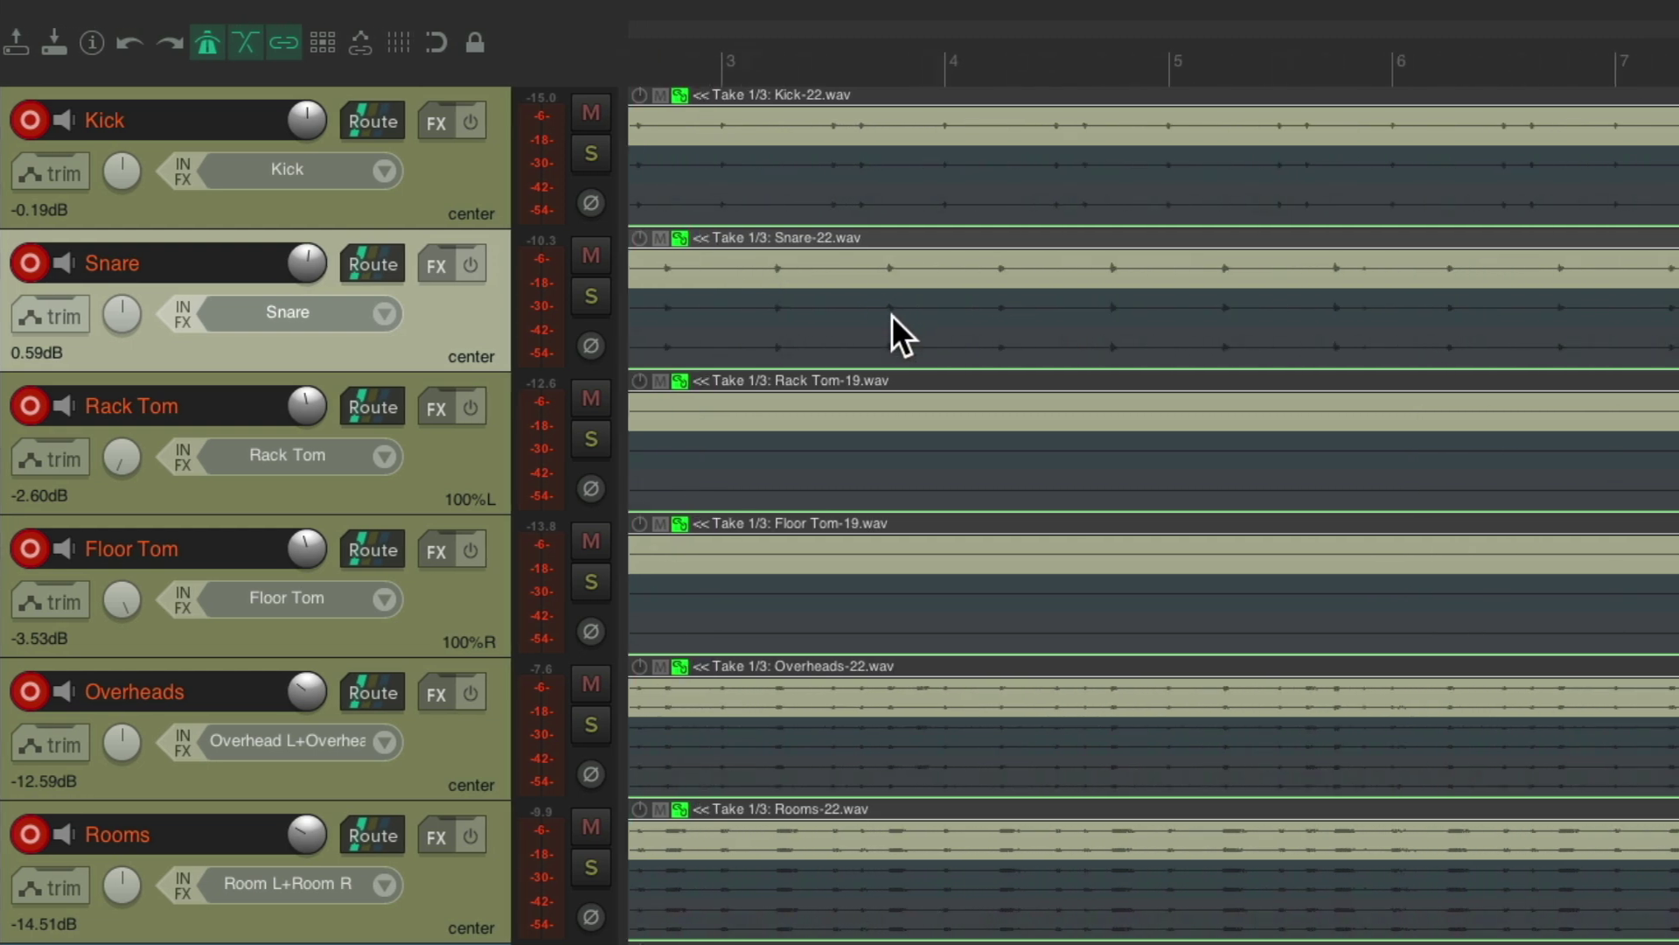
{"action": "scroll", "coordinate": [890, 315], "scroll_direction": "up", "scroll_amount": 3}
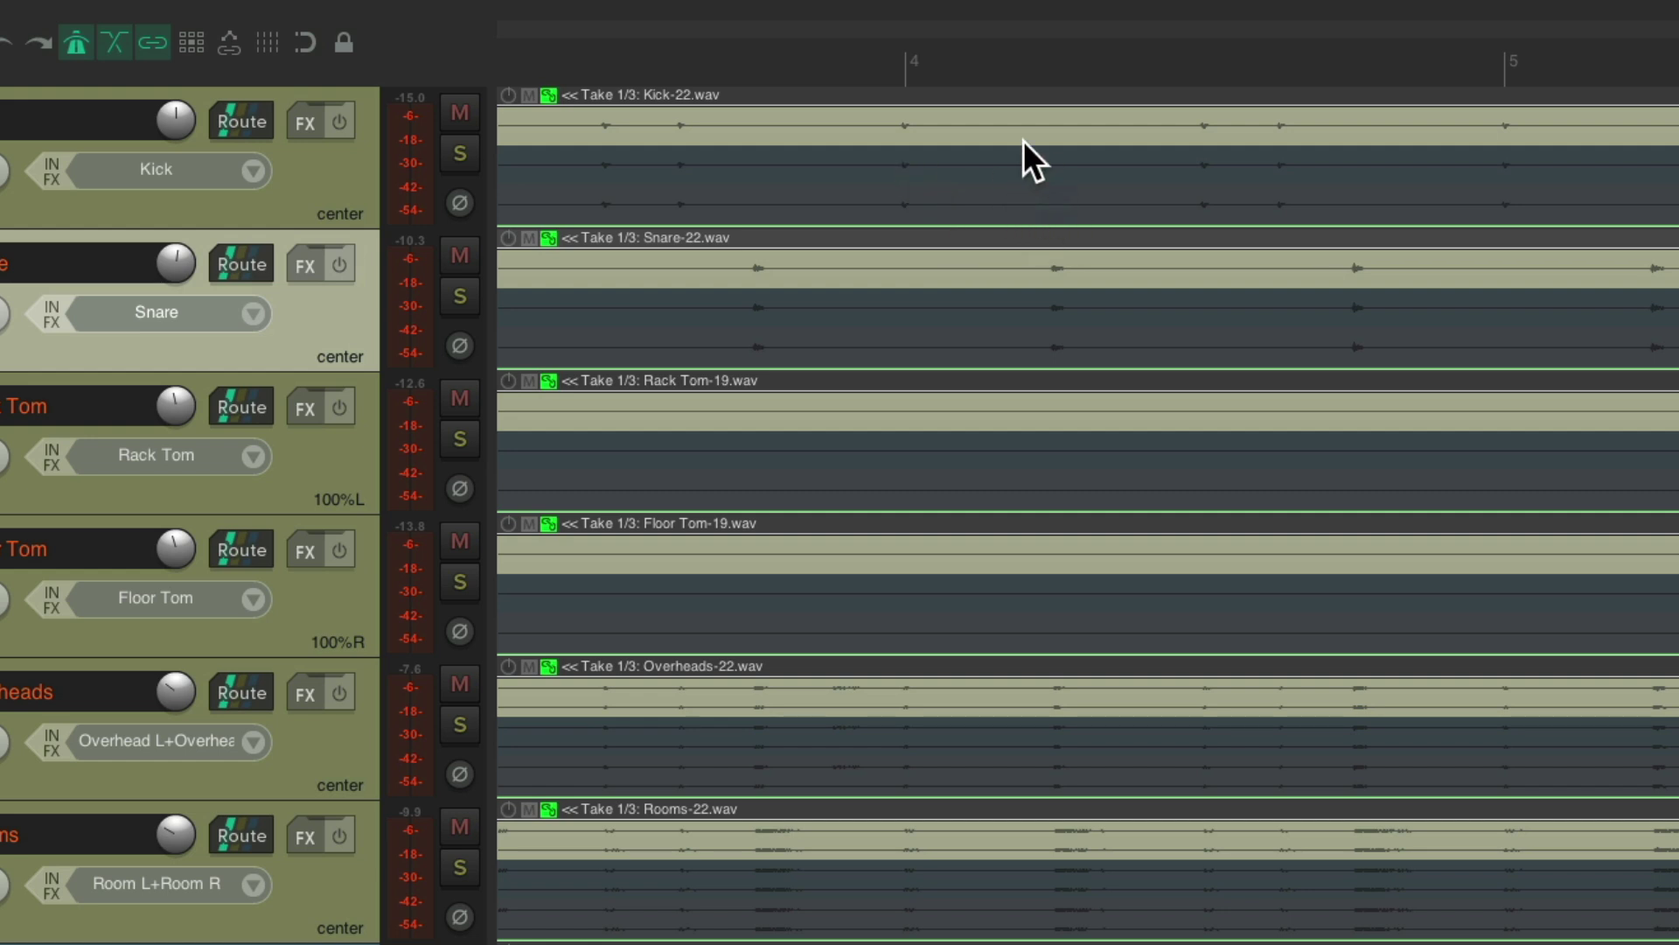
{"action": "left_click", "coordinate": [858, 132]}
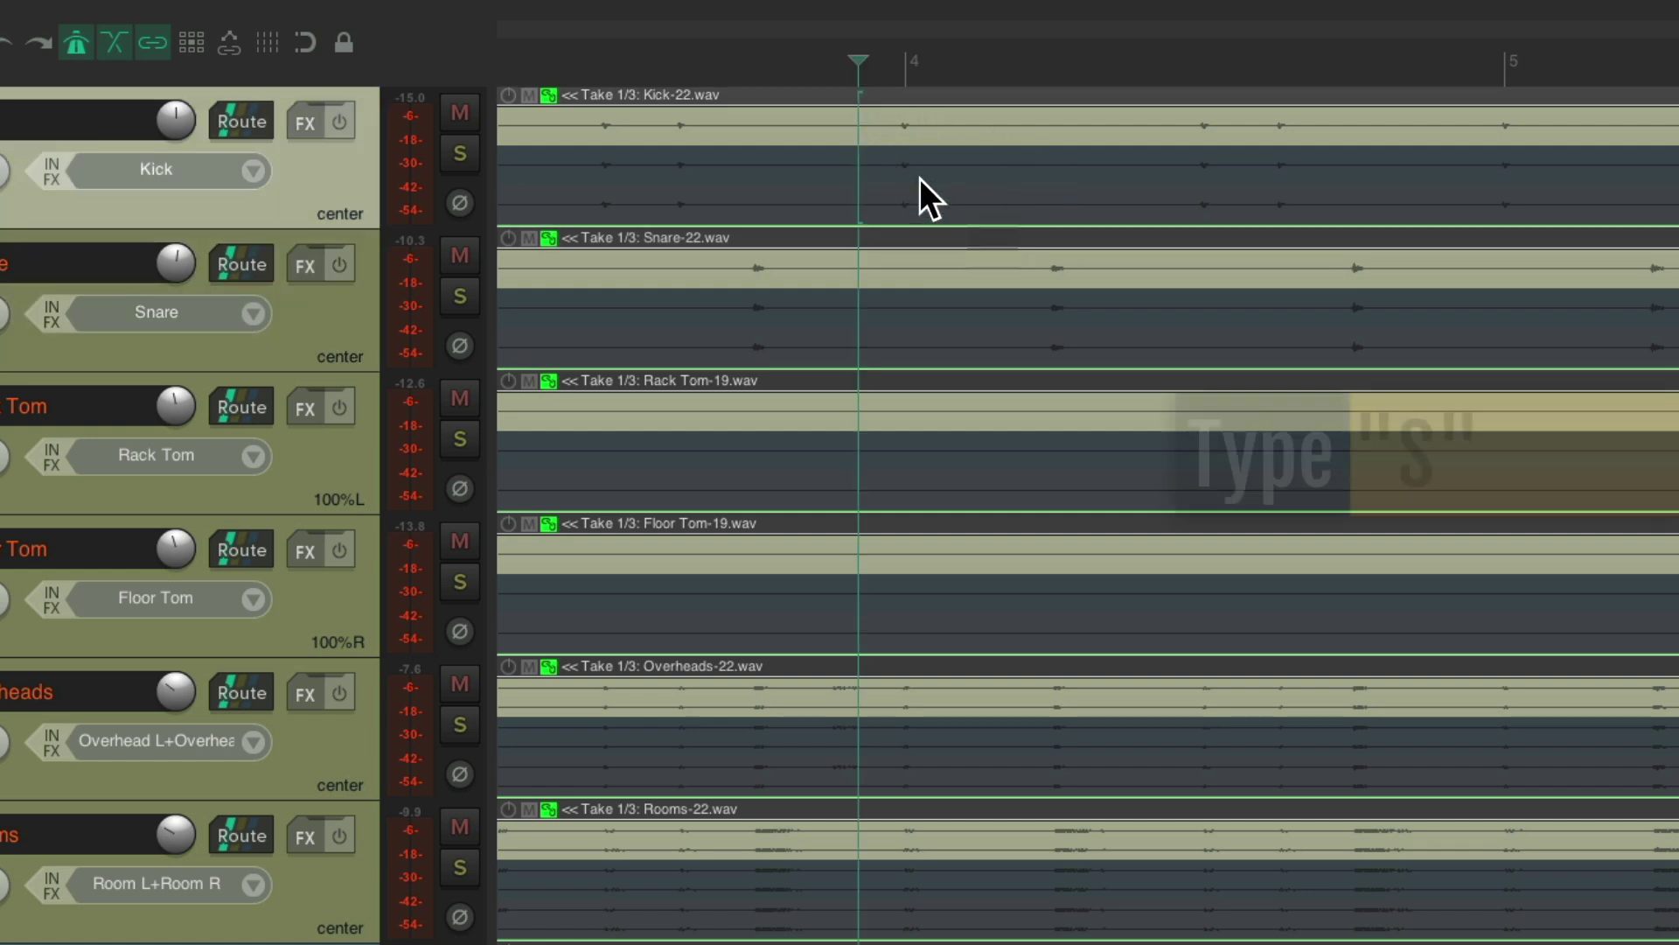
{"action": "key", "text": "s"}
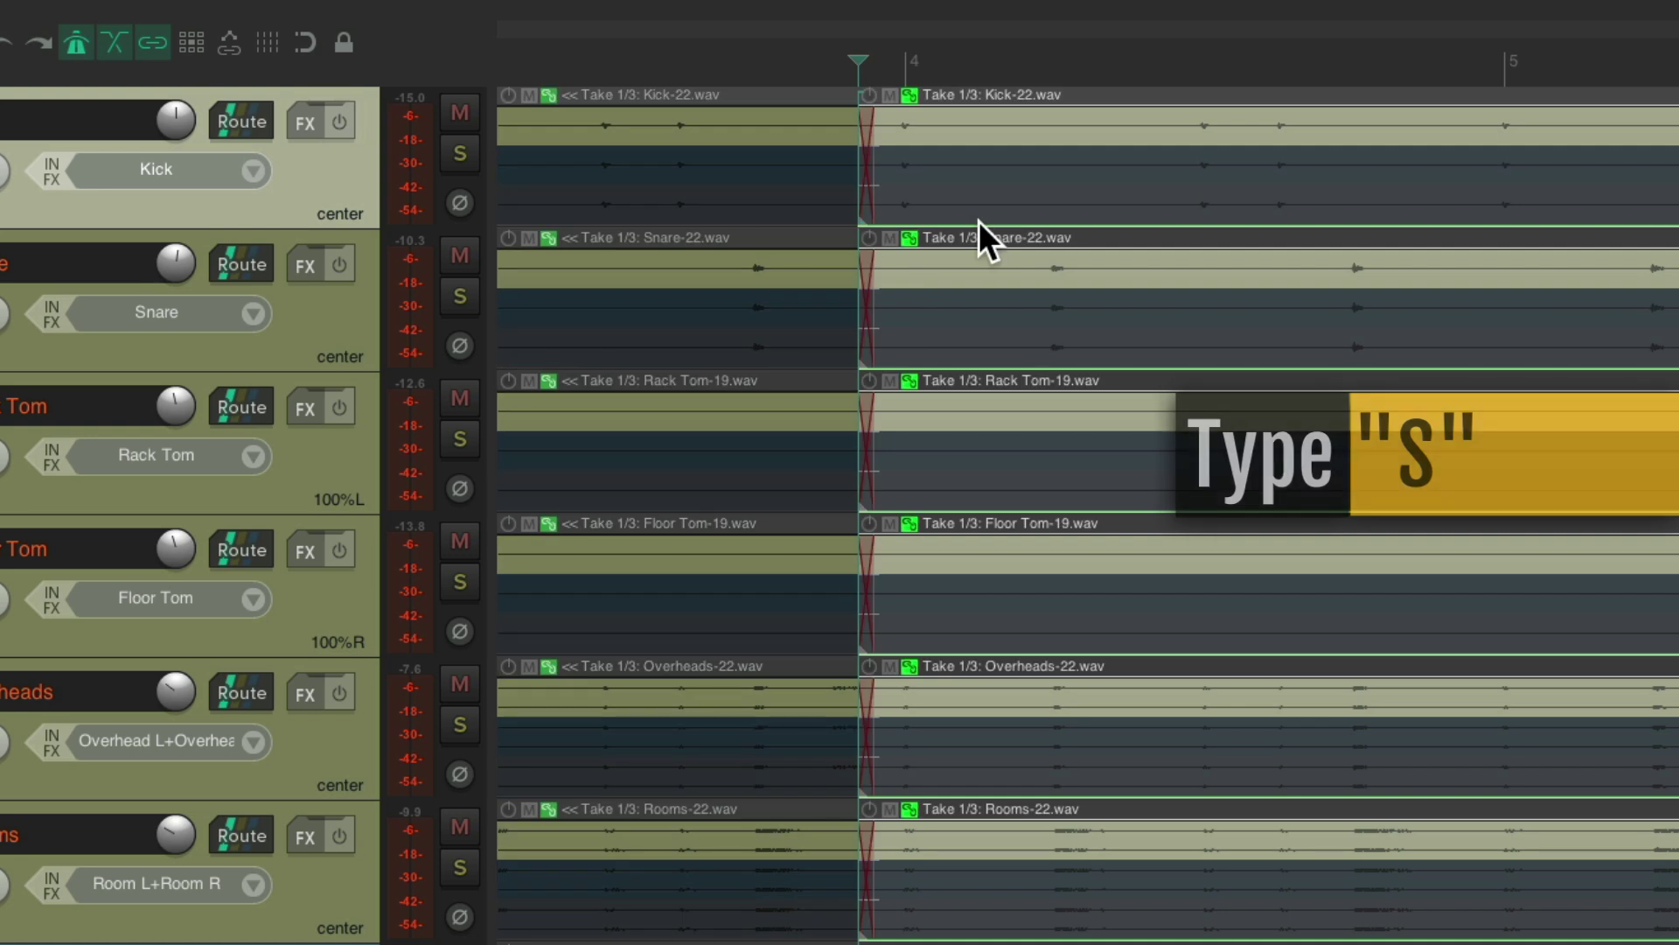
{"action": "key", "text": "ctrl+z"}
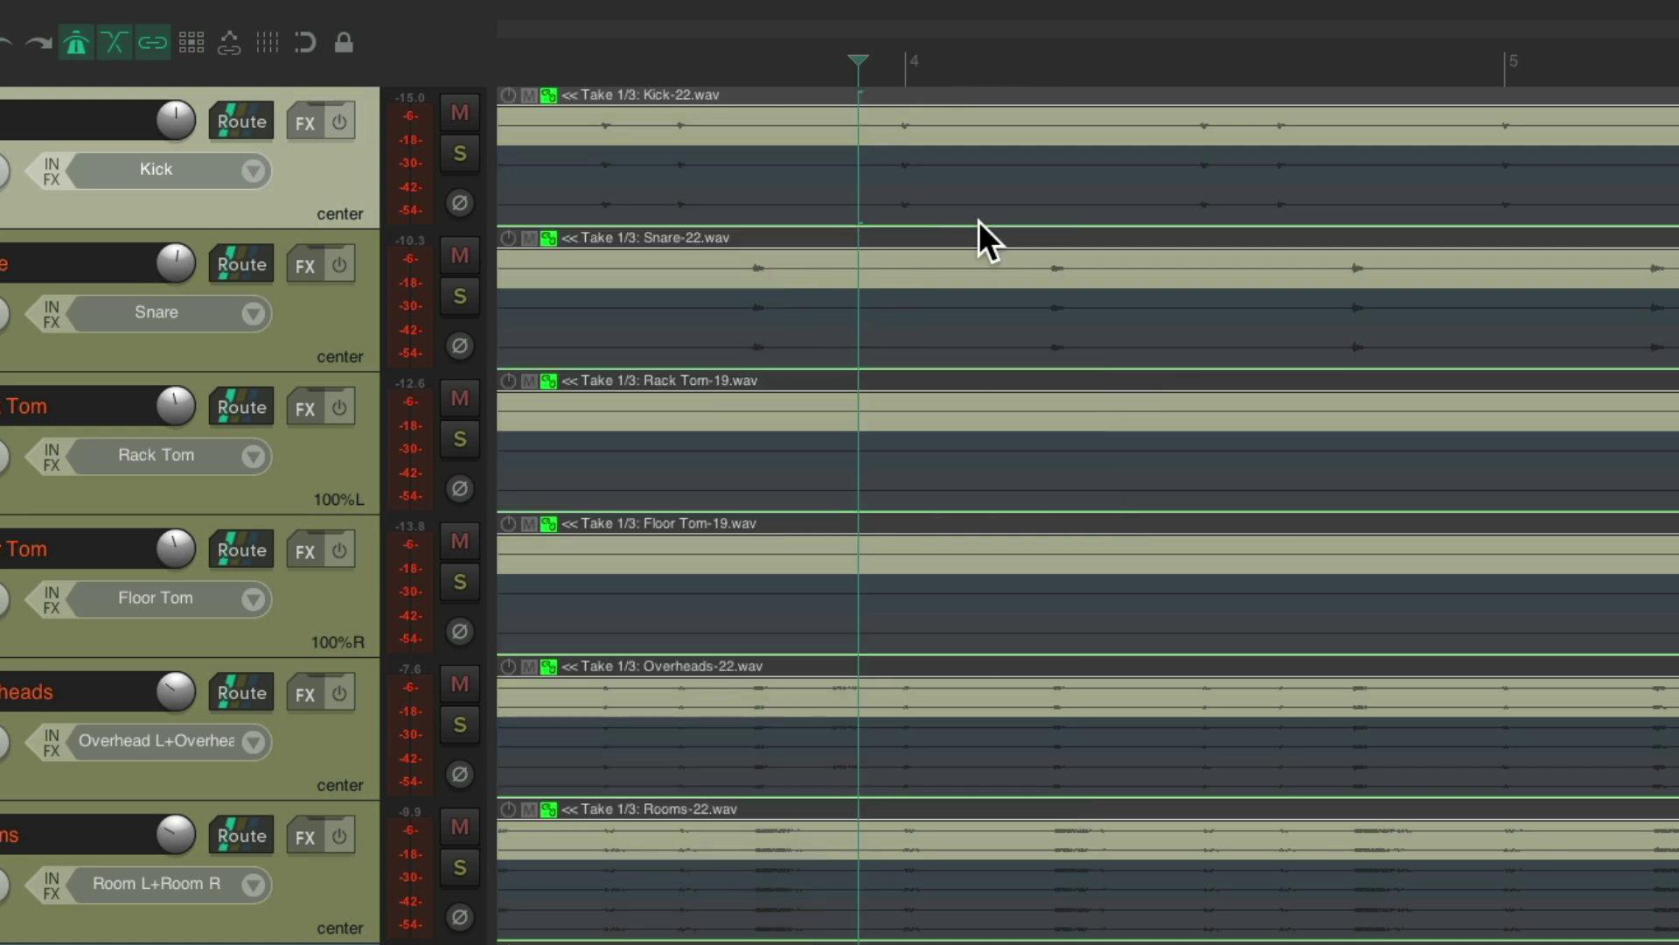
Open Preferences to Media Item Defaults, where splits overlap and crossfade by 0:00.050.
{"action": "key", "text": "super+comma"}
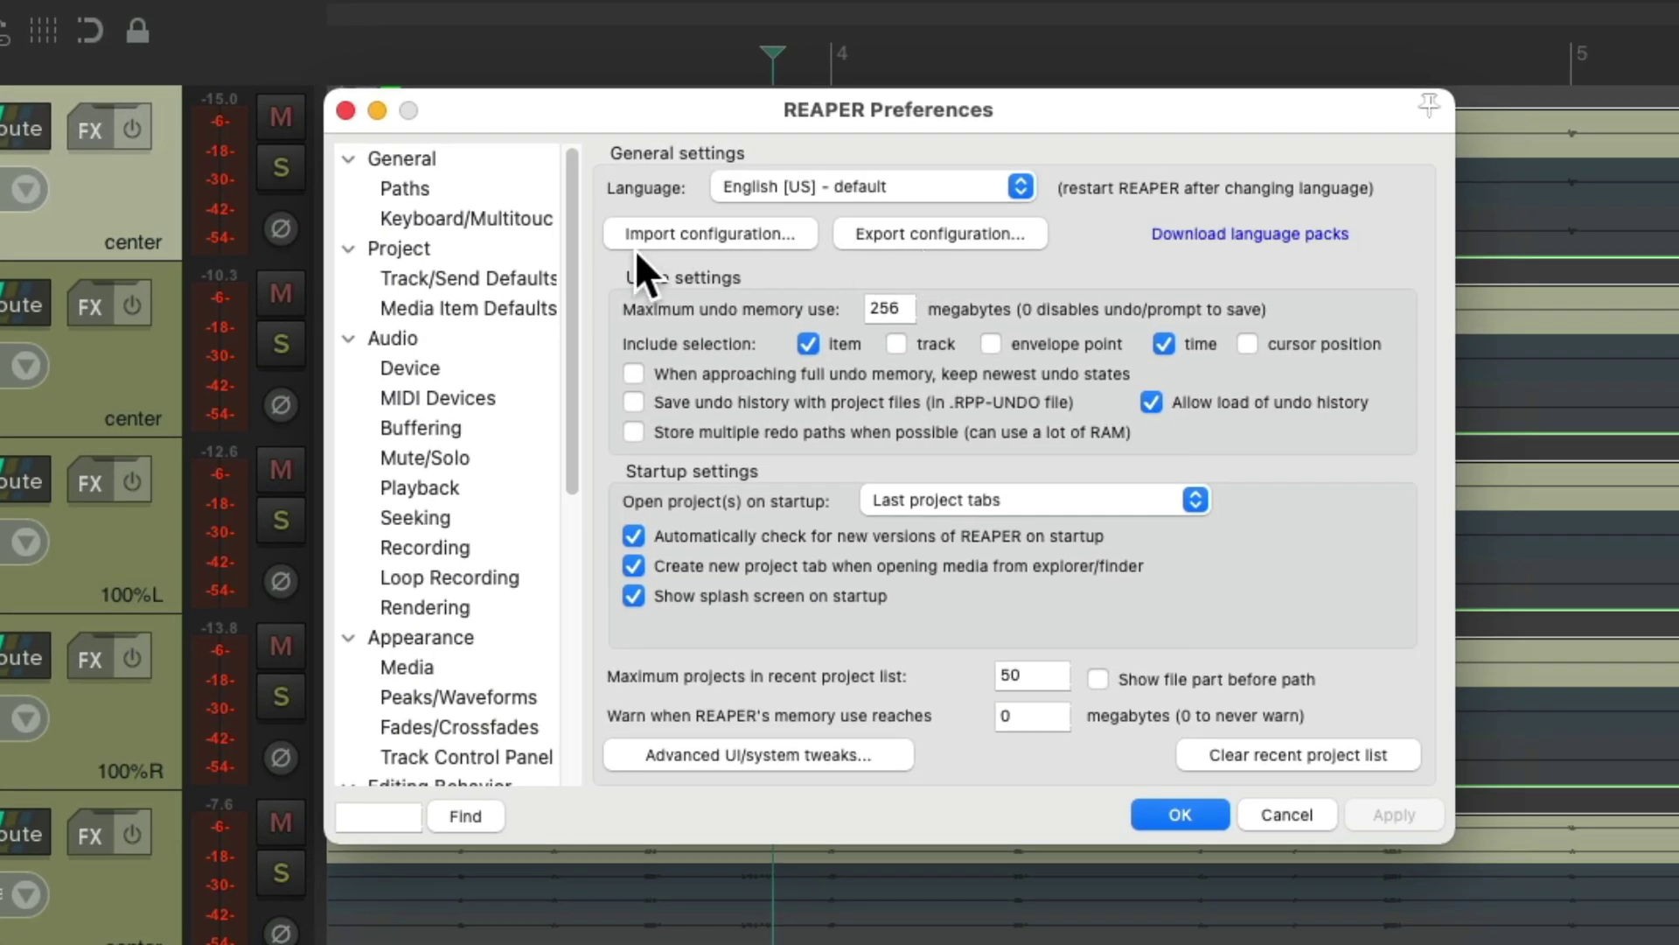
{"action": "left_click", "coordinate": [511, 301]}
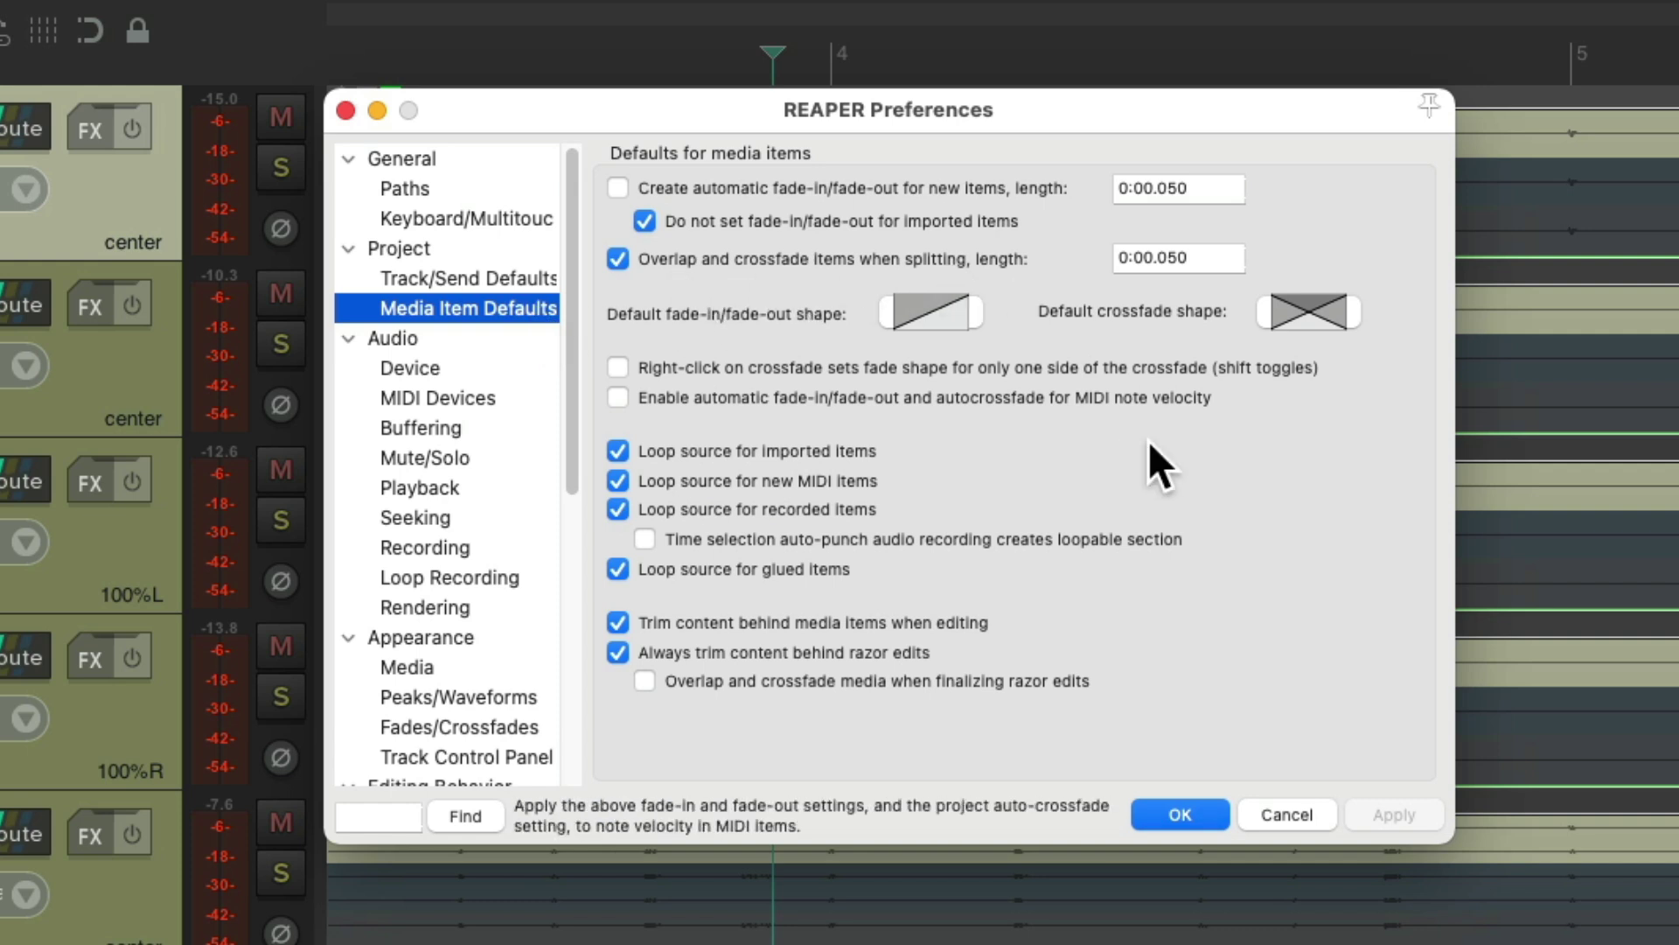
Accept the preferences, split the six grouped drum items, and move the crossfade to just before bar 4.
{"action": "left_click", "coordinate": [1167, 806]}
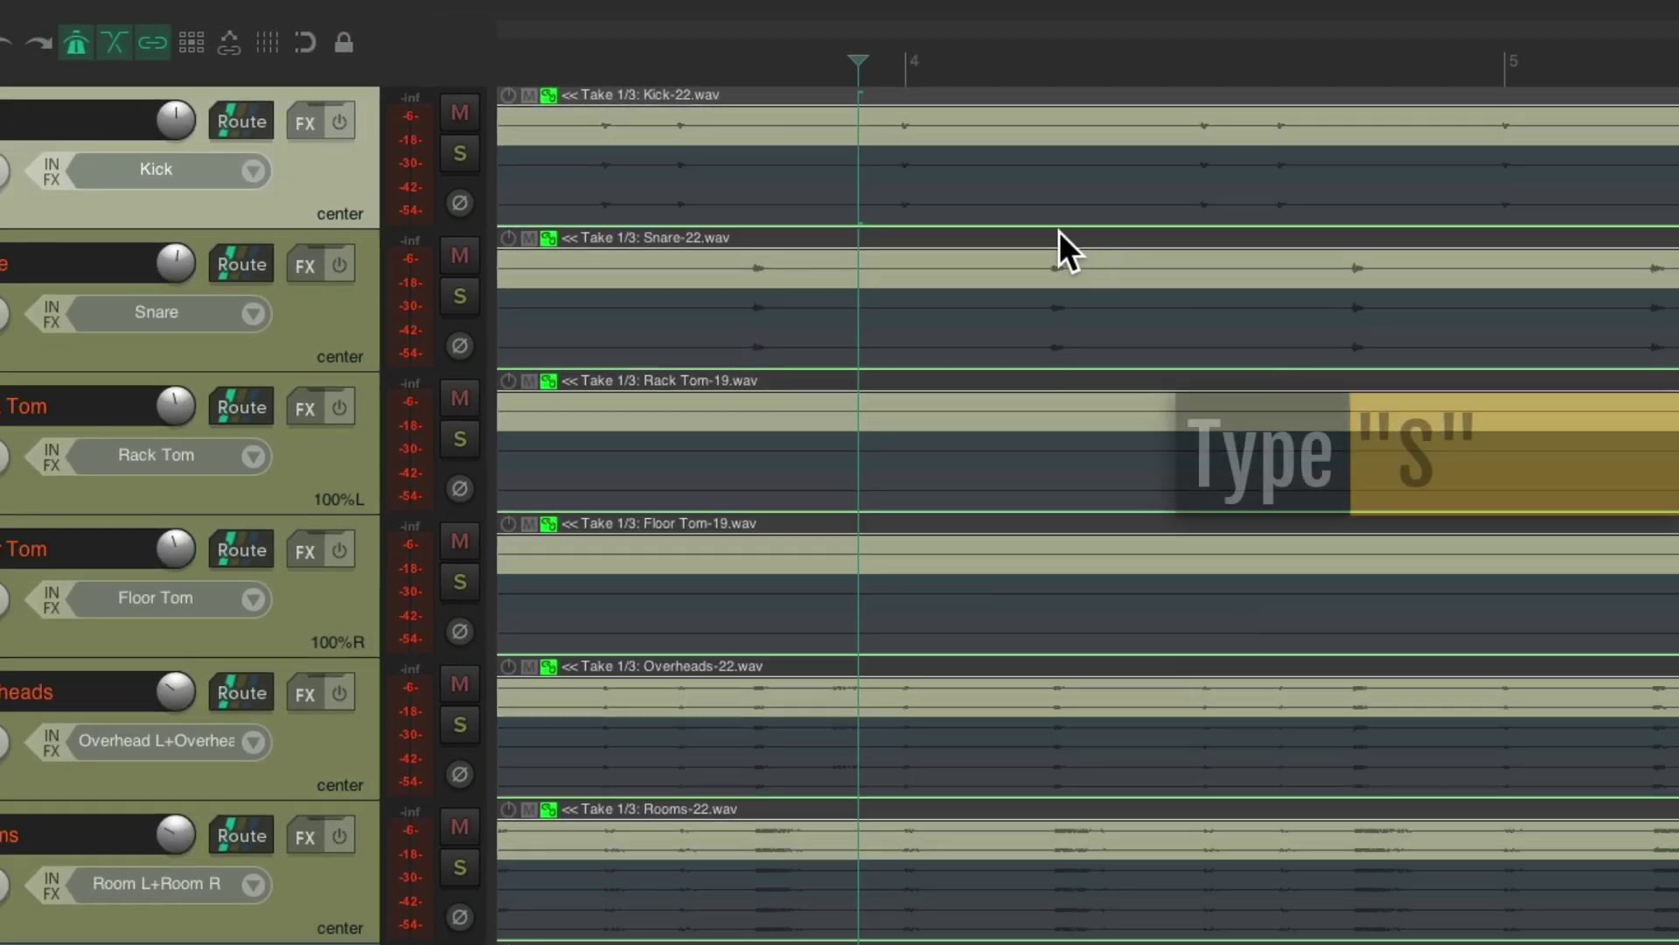
{"action": "key", "text": "s"}
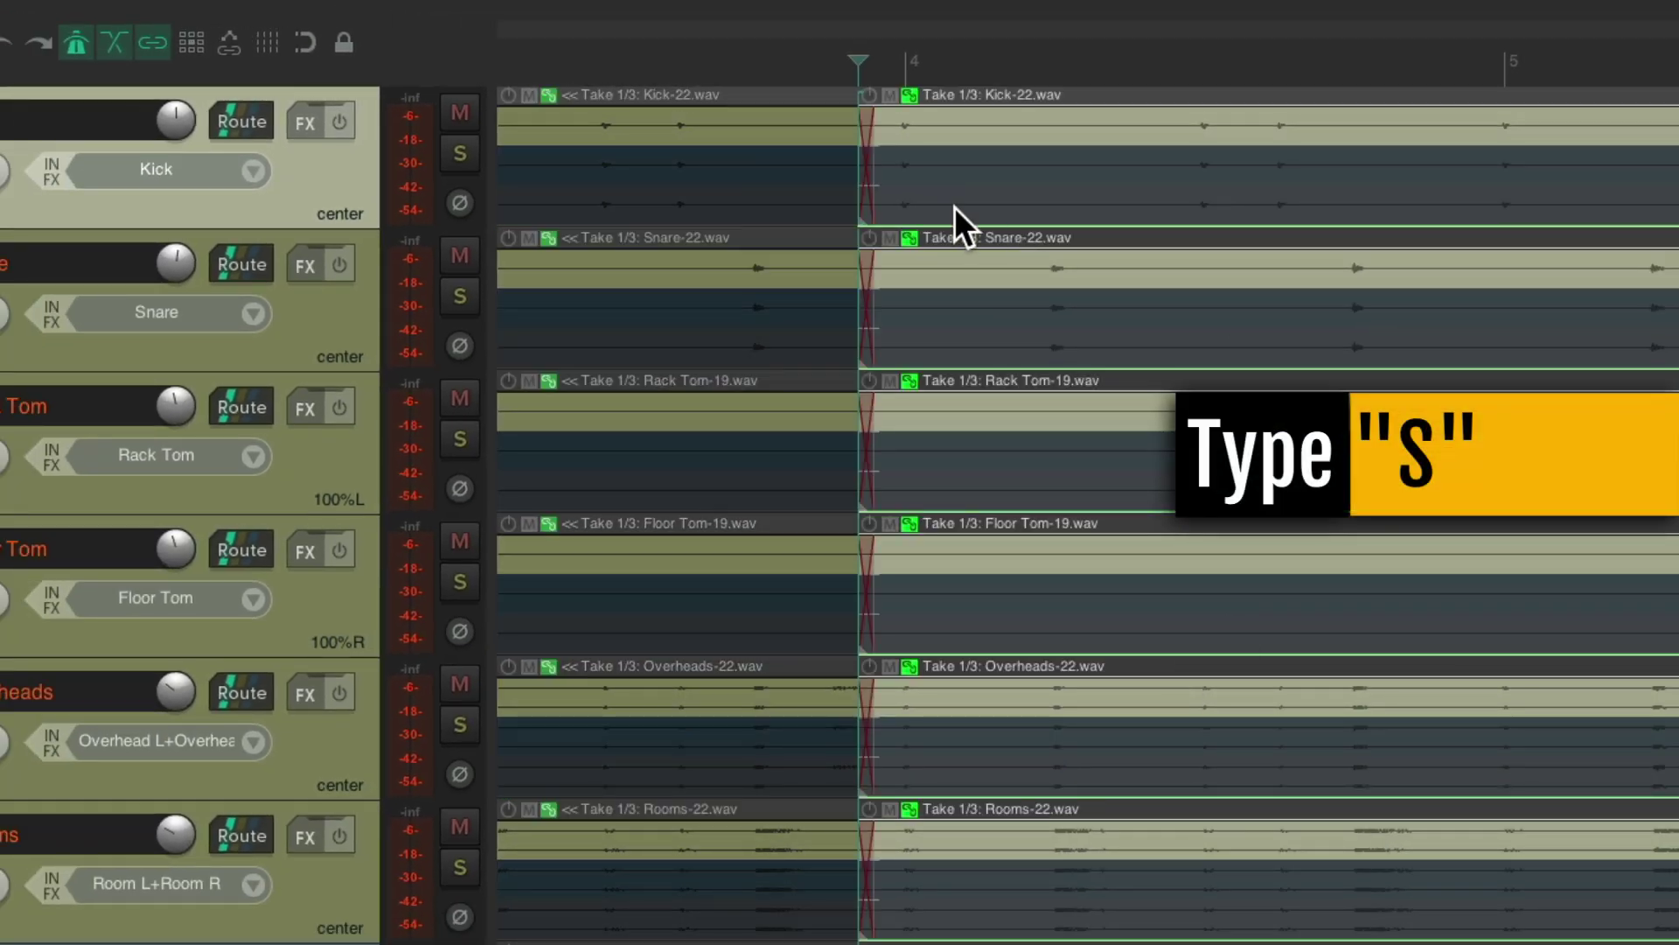
{"action": "scroll", "coordinate": [761, 593], "scroll_direction": "up", "scroll_amount": 5}
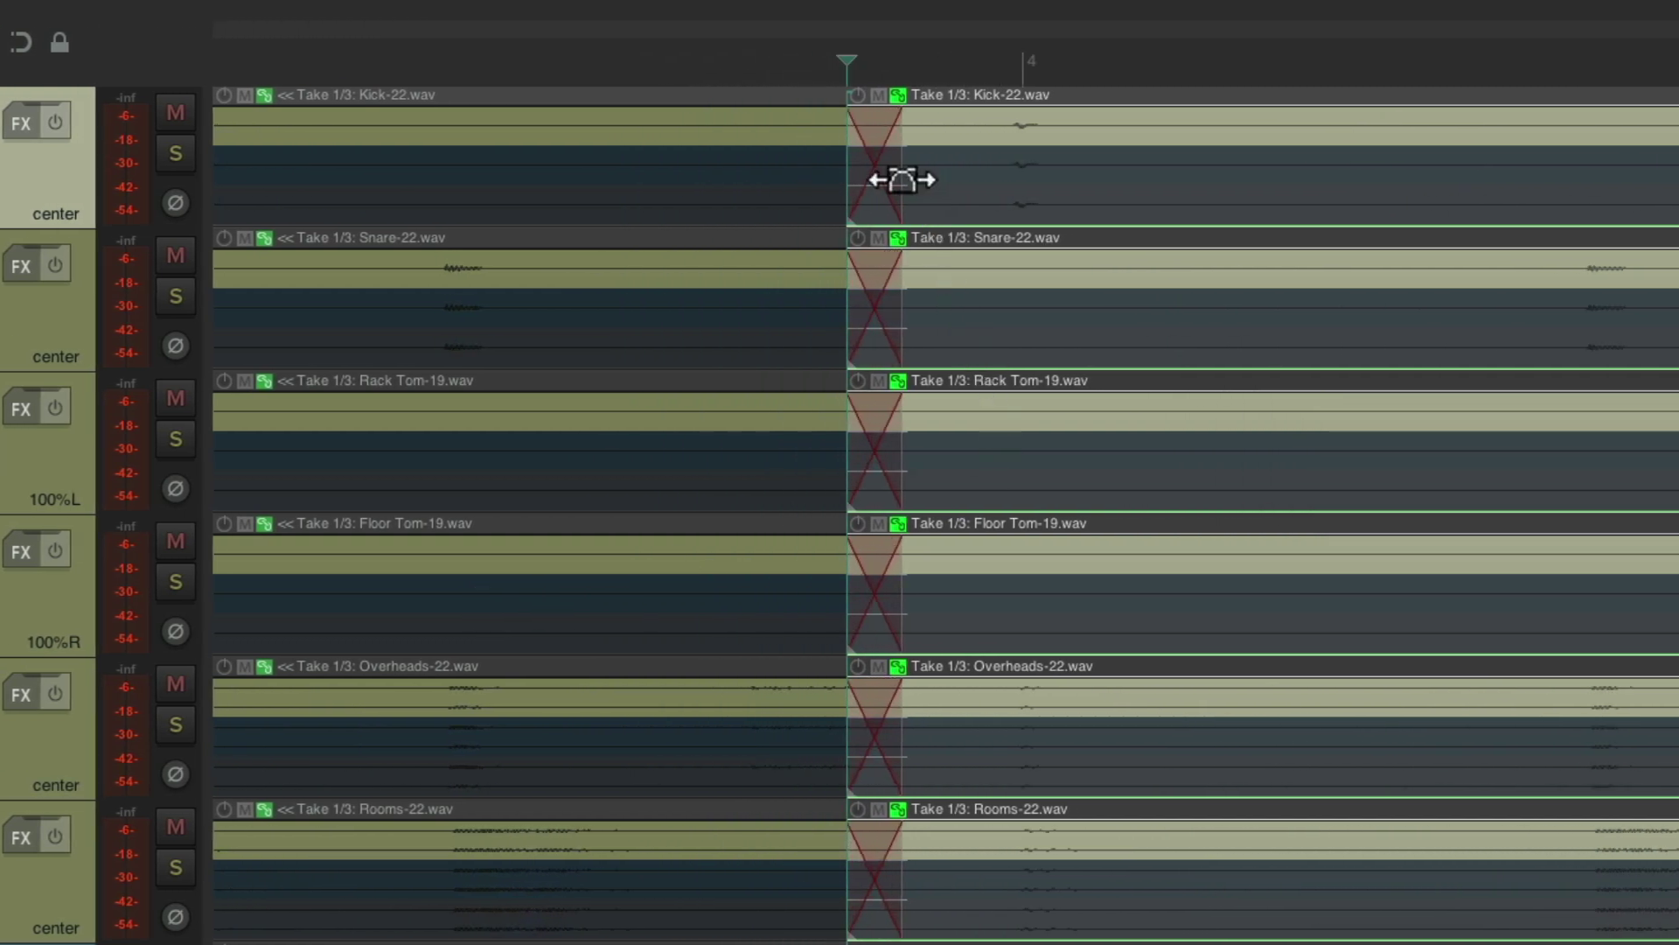
{"action": "left_click_drag", "start_coordinate": [901, 178], "coordinate": [866, 201]}
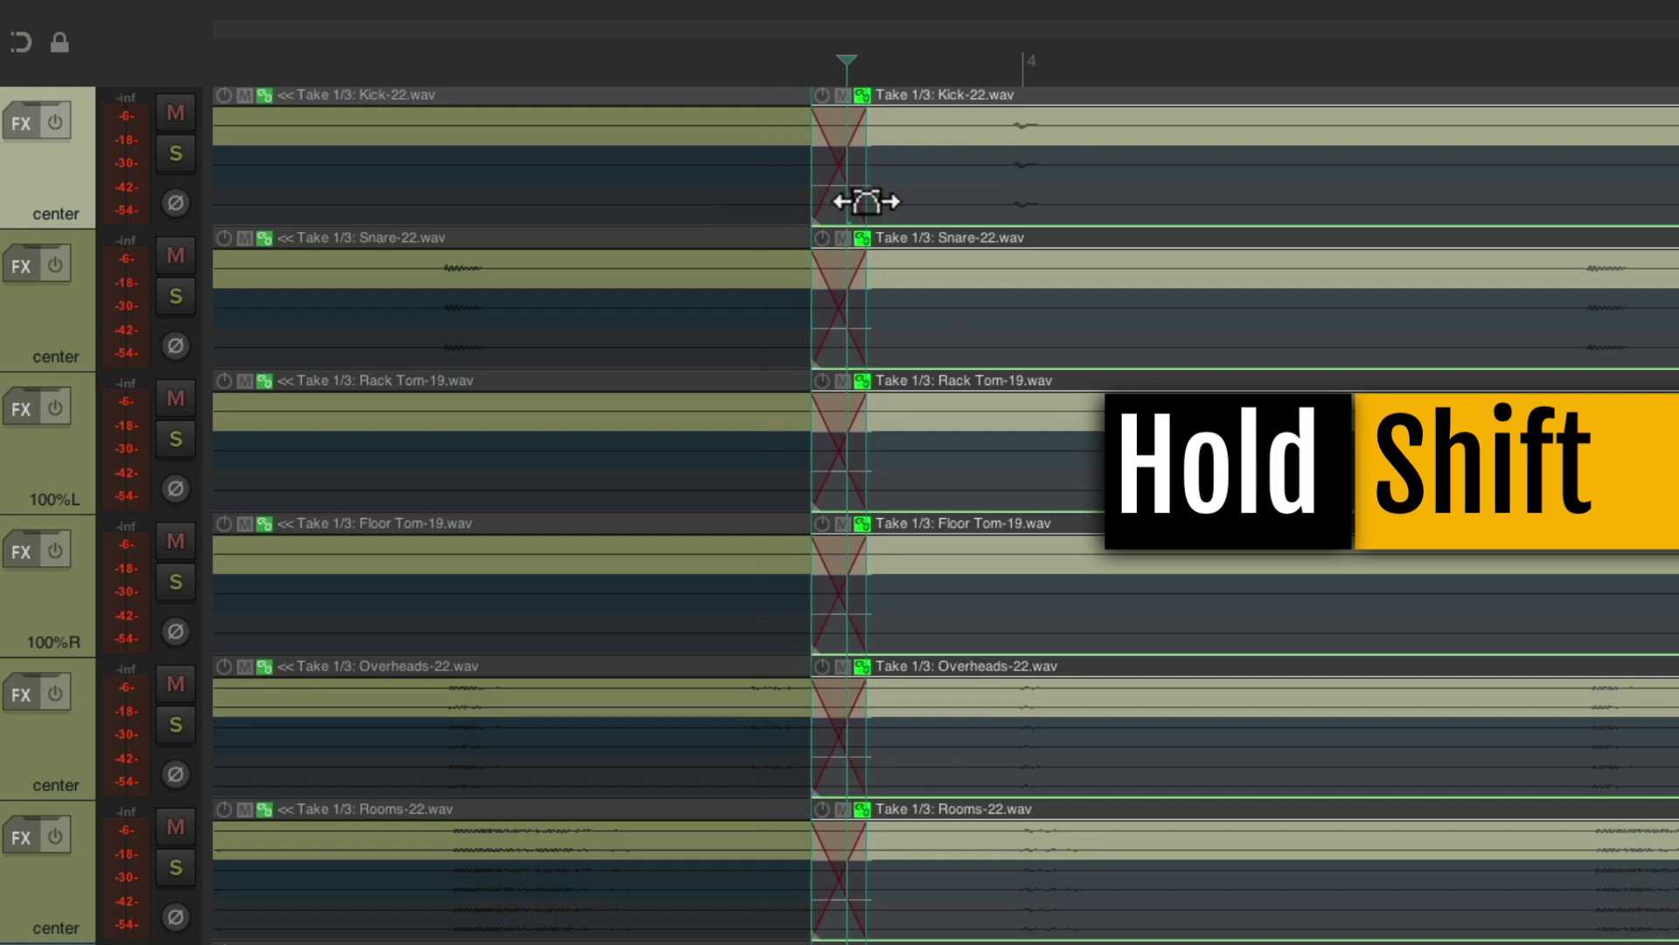
{"action": "scroll", "coordinate": [855, 412], "scroll_direction": "down", "scroll_amount": 5}
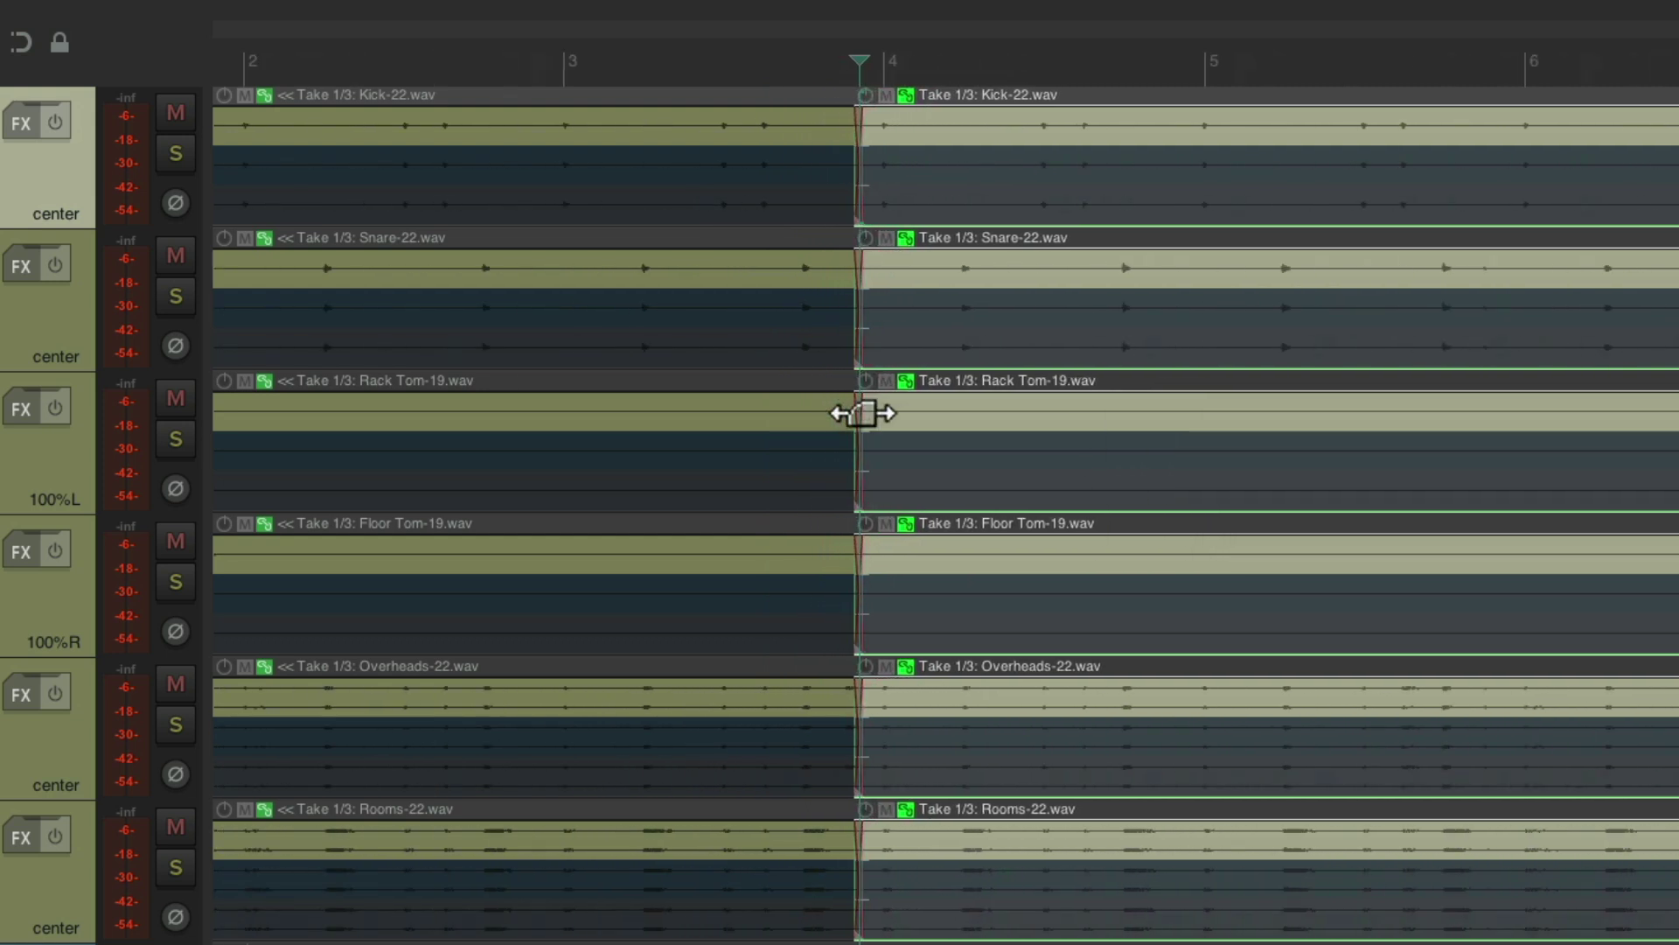
{"action": "scroll", "coordinate": [920, 481], "scroll_direction": "down", "scroll_amount": 5}
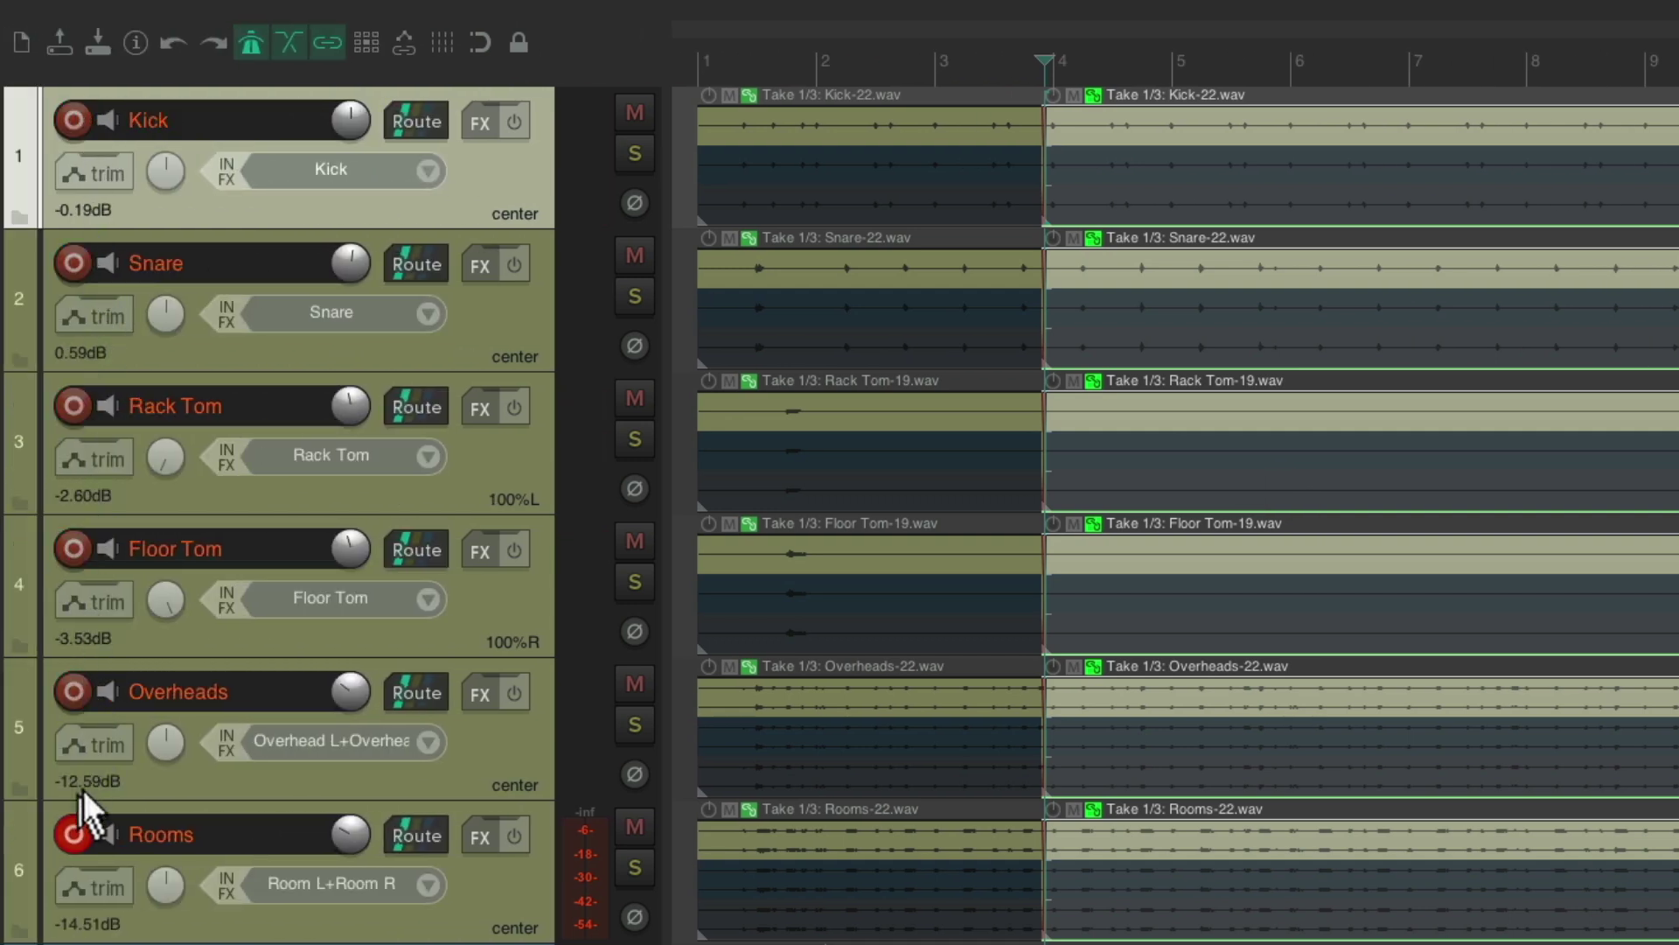
{"action": "scroll", "coordinate": [507, 714], "scroll_direction": "left", "scroll_amount": 3}
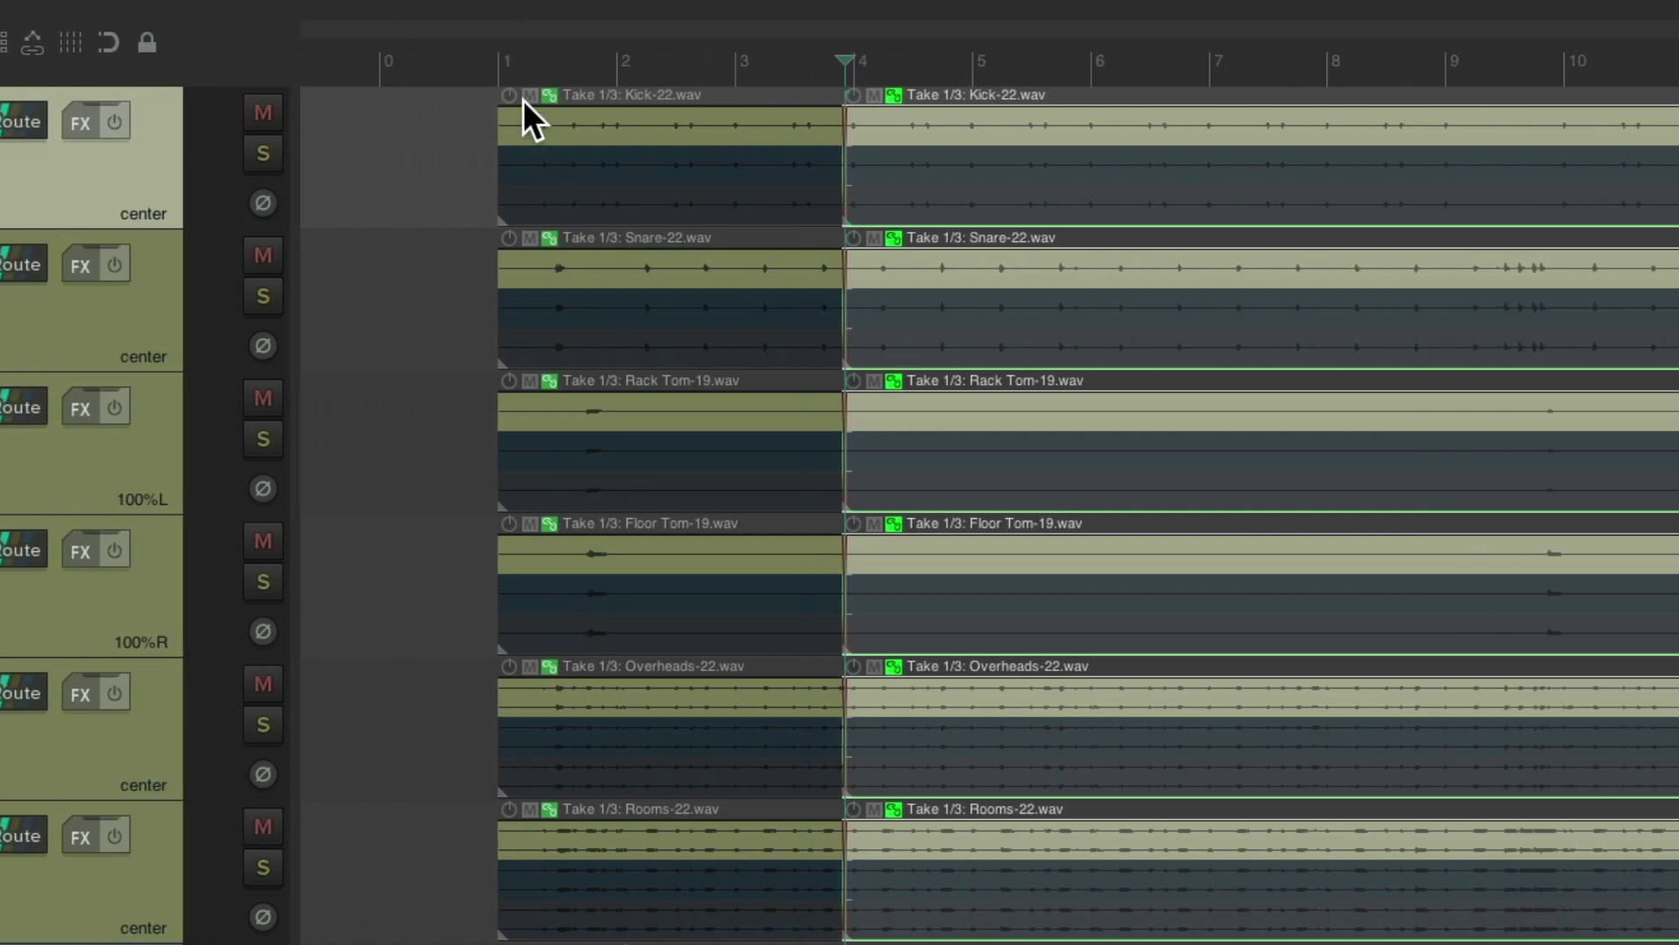
{"action": "left_click", "coordinate": [499, 61]}
{"action": "key", "text": "space"}
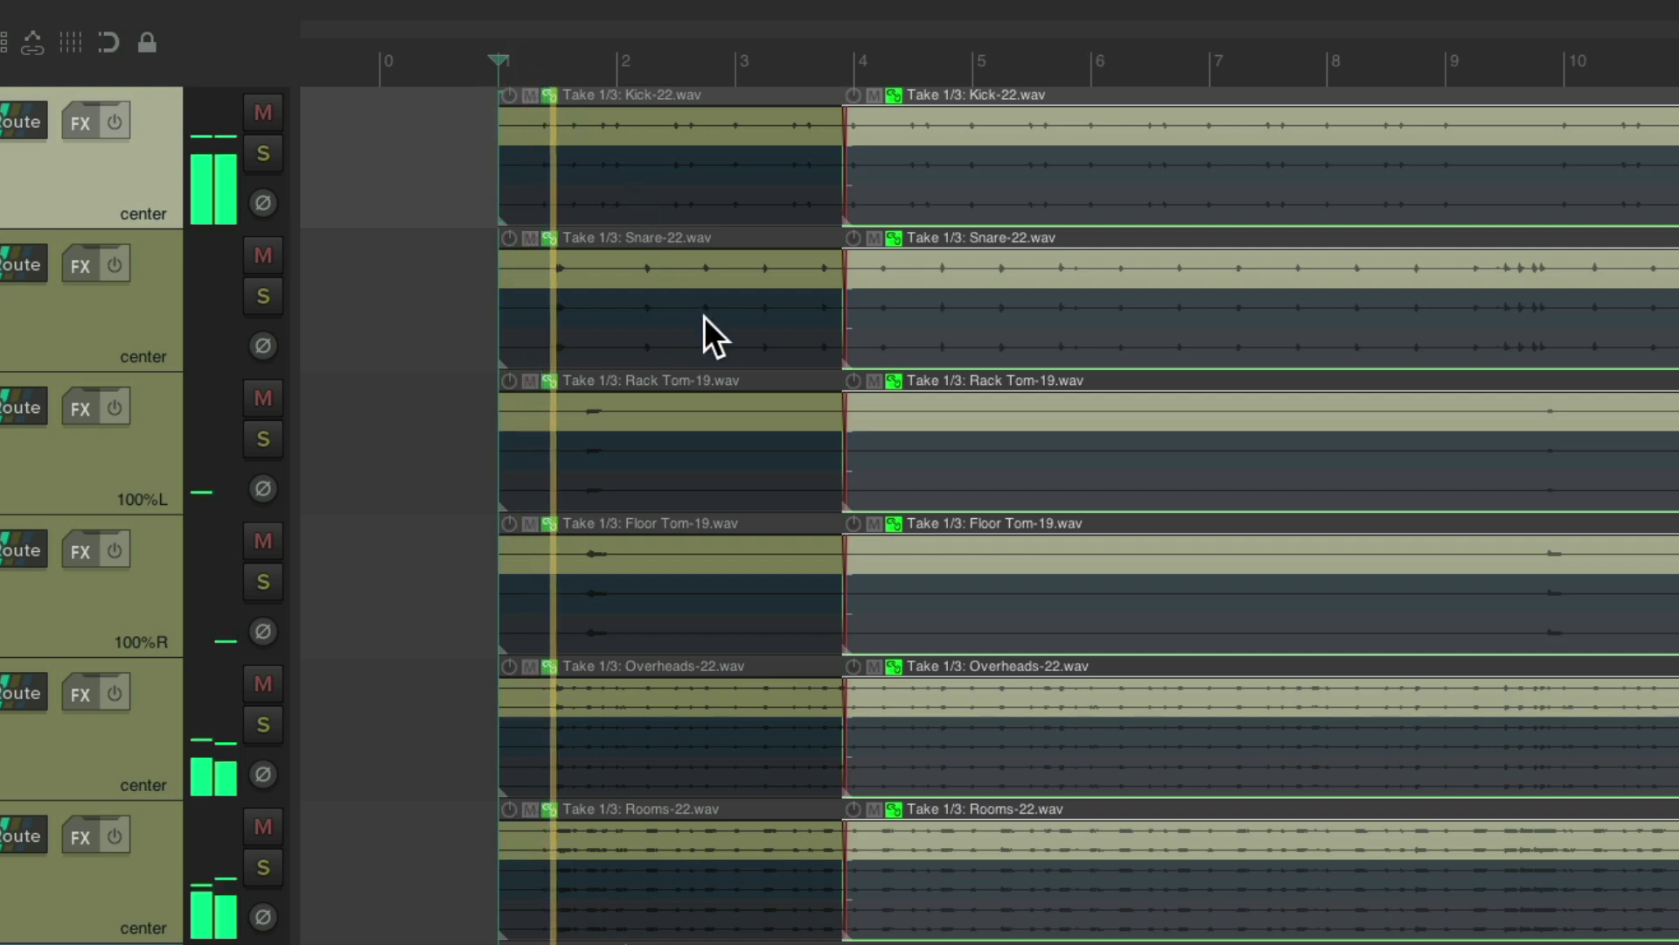
{"action": "scroll", "coordinate": [873, 496], "scroll_direction": "up", "scroll_amount": 2}
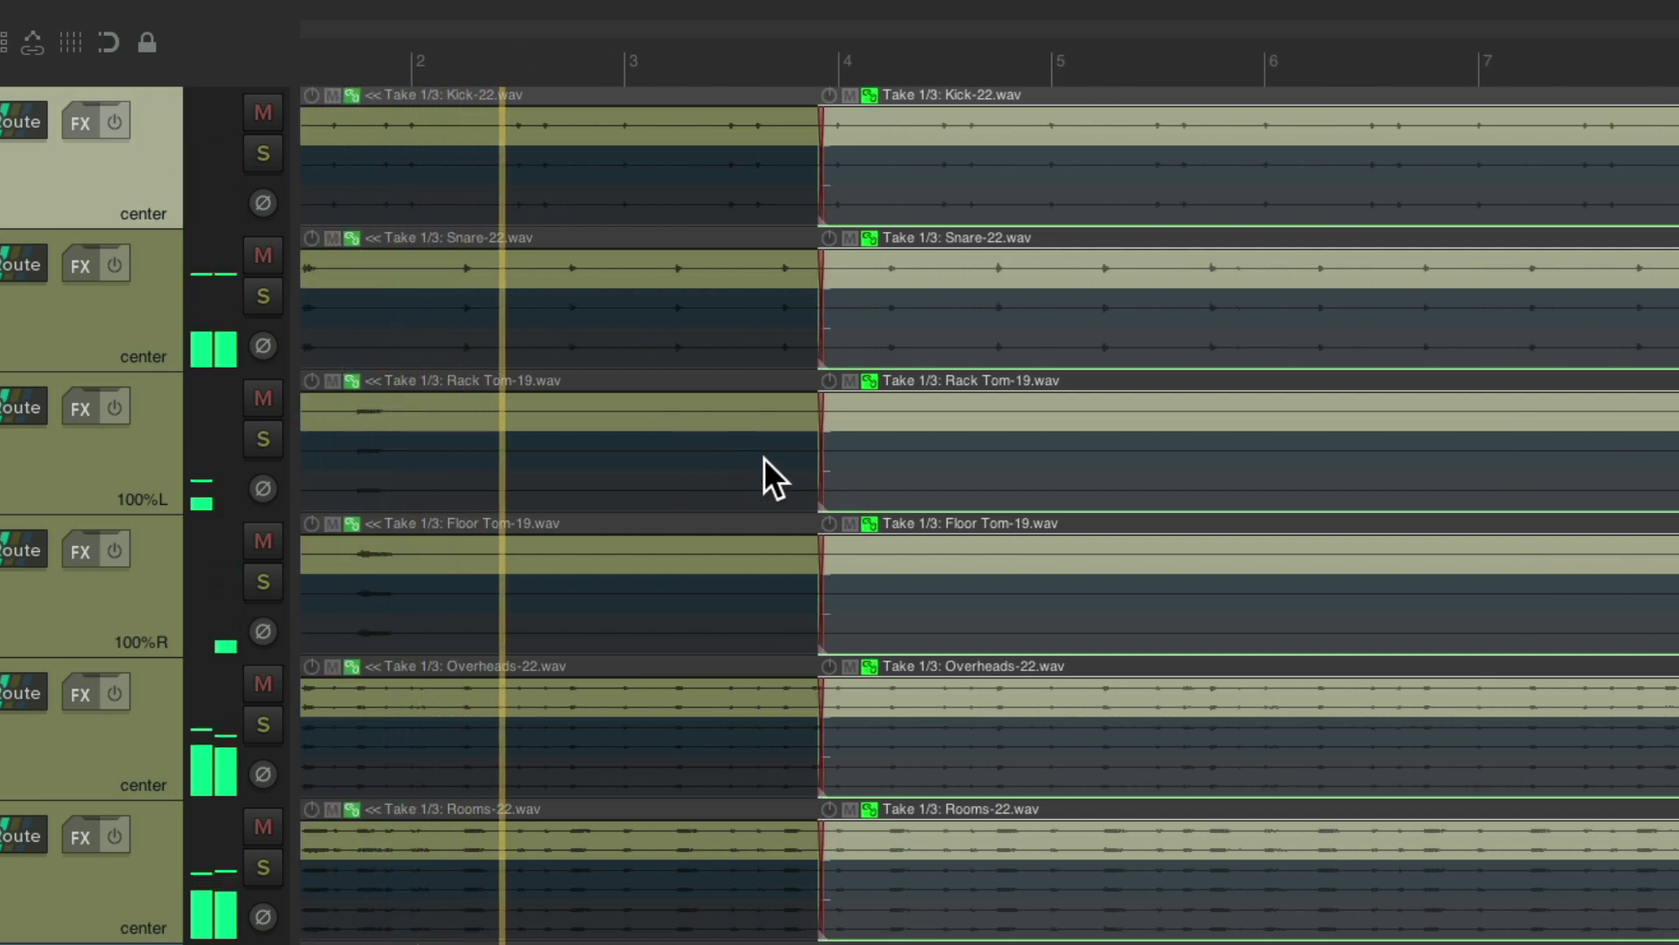
{"action": "key", "text": "Escape"}
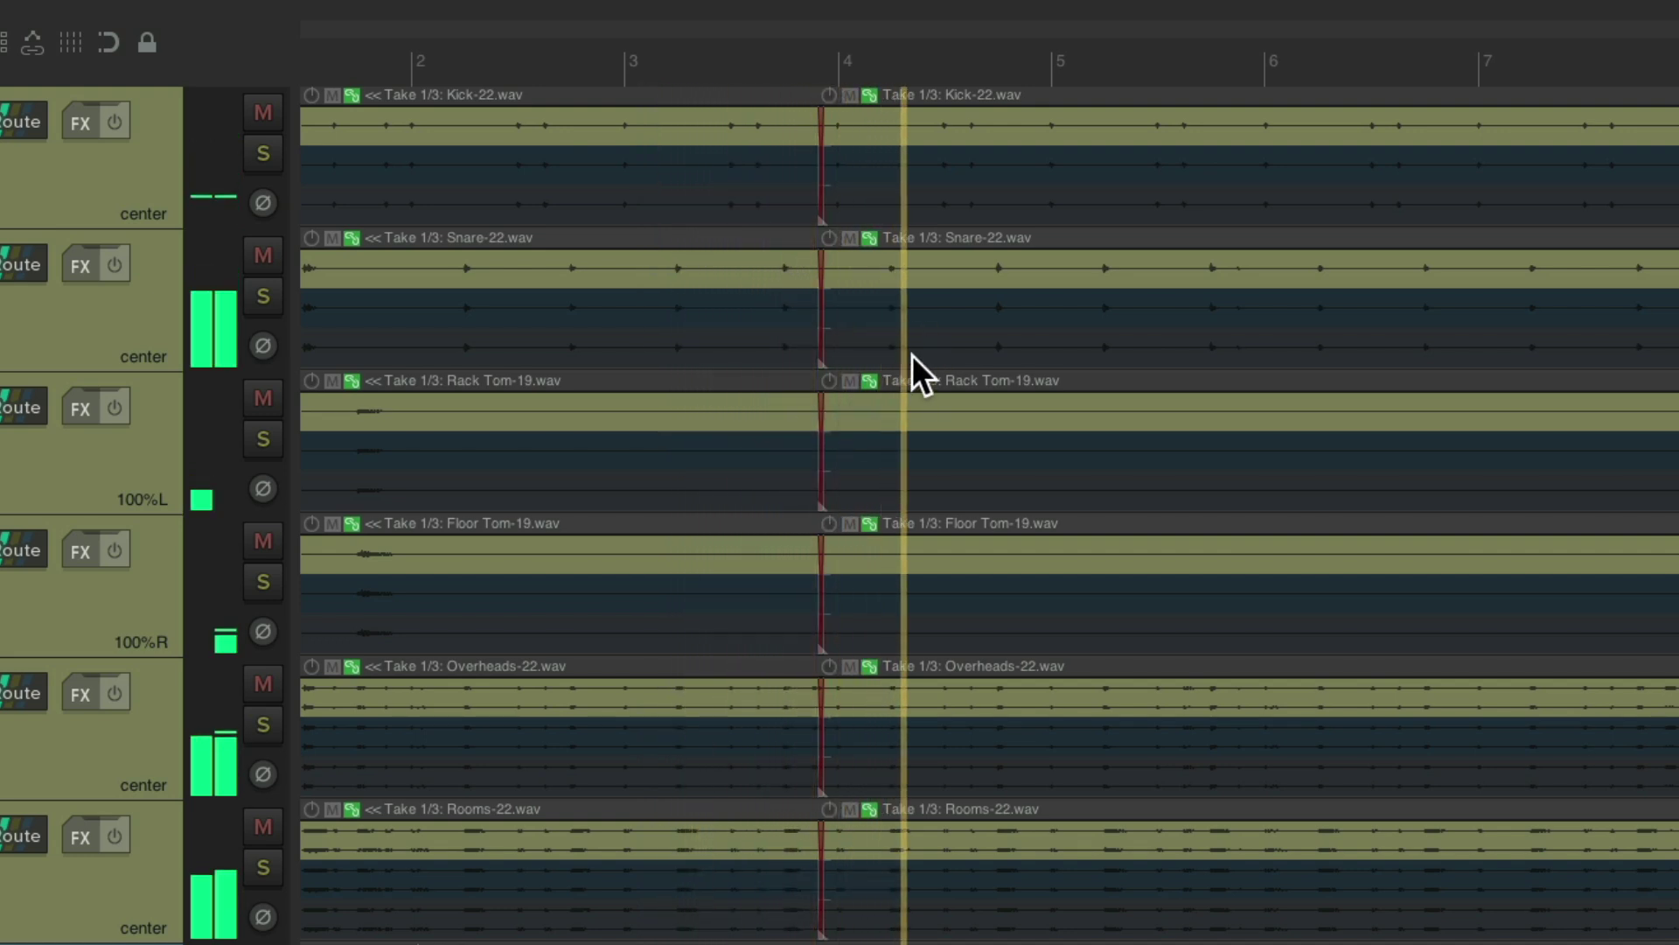
{"action": "key", "text": "space"}
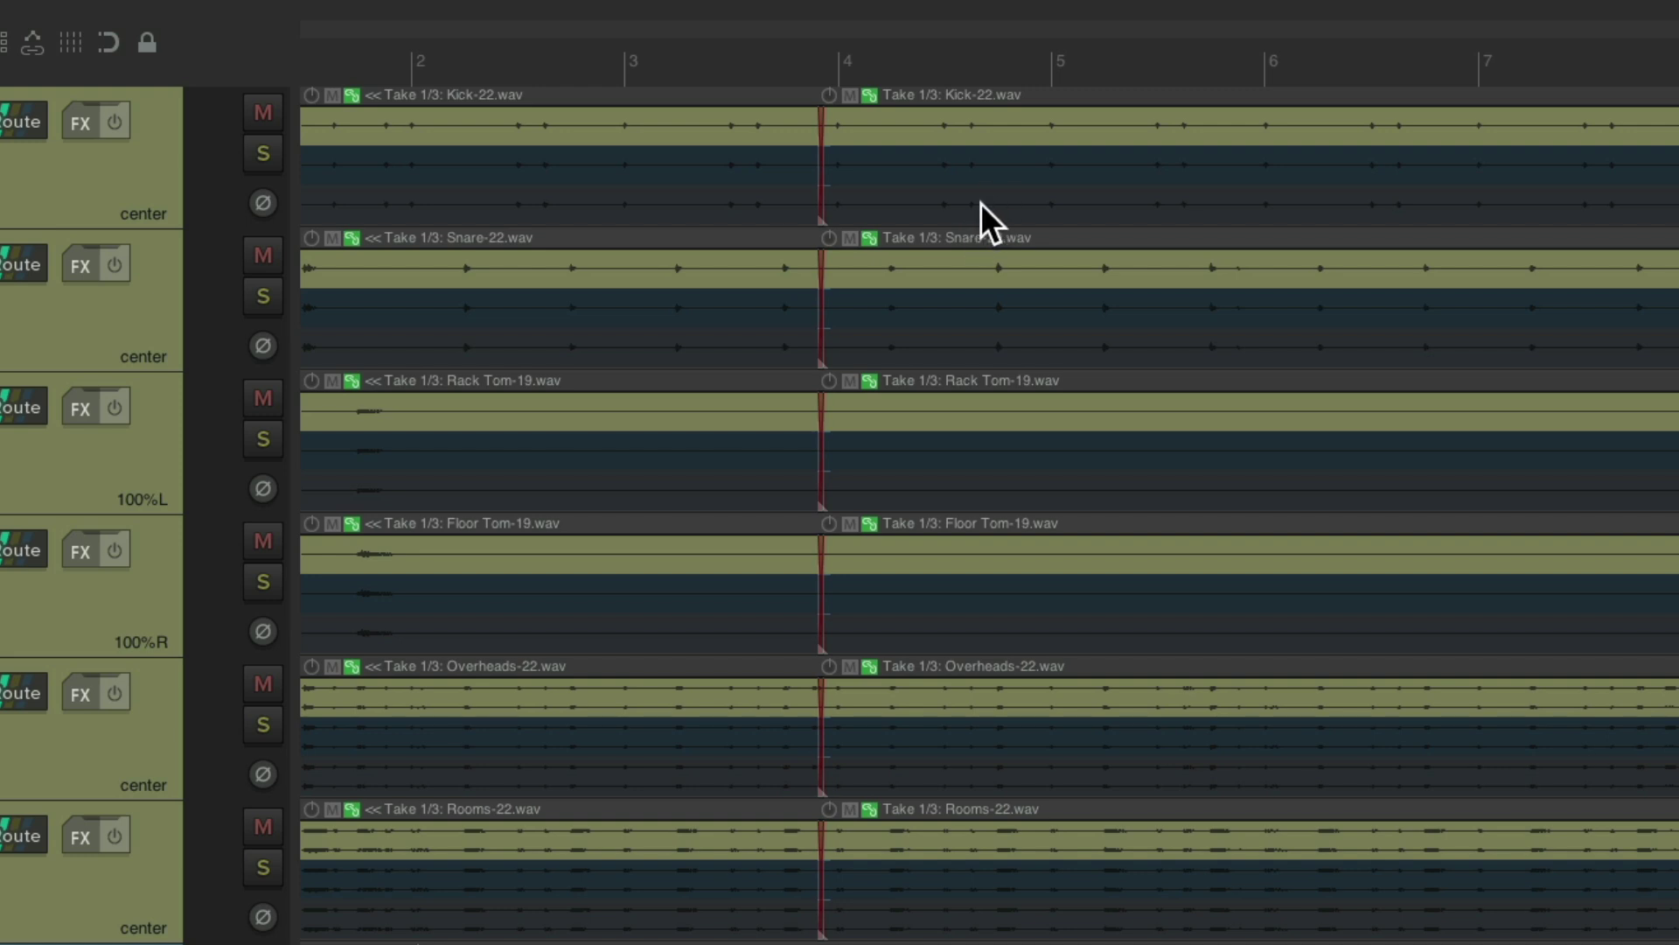
Switch the right-hand drum items to Take 2/3, such as Kick-23, and play from near bar 3.
{"action": "left_click", "coordinate": [922, 118]}
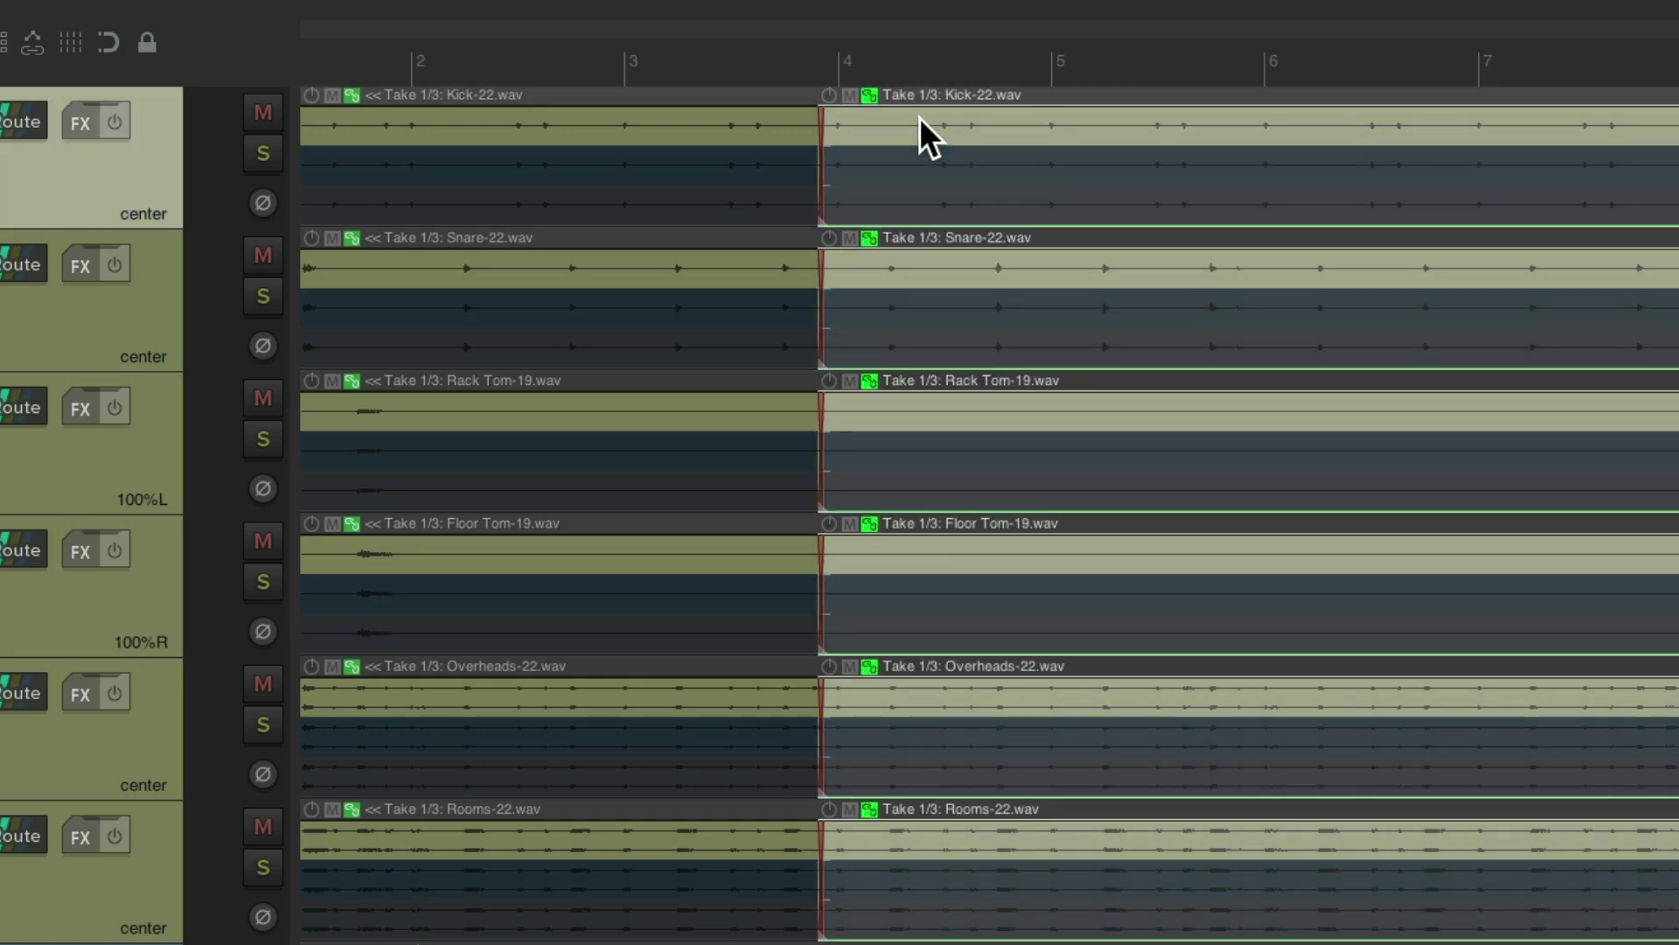
{"action": "key", "text": "t"}
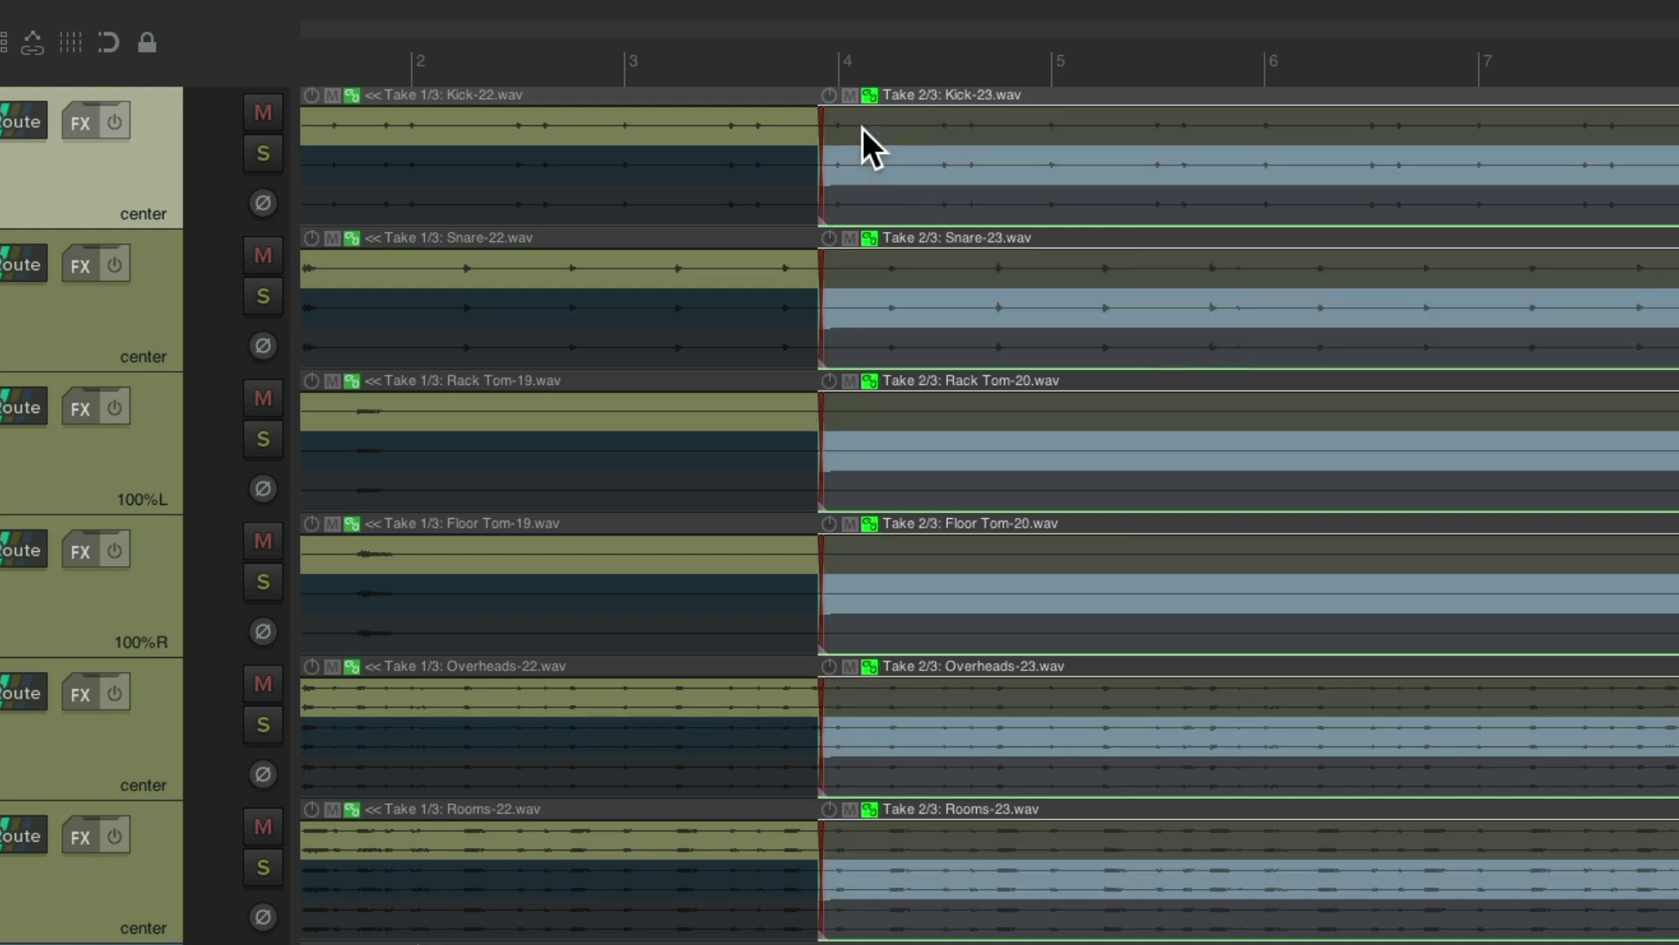
{"action": "left_click", "coordinate": [619, 66]}
{"action": "key", "text": "space"}
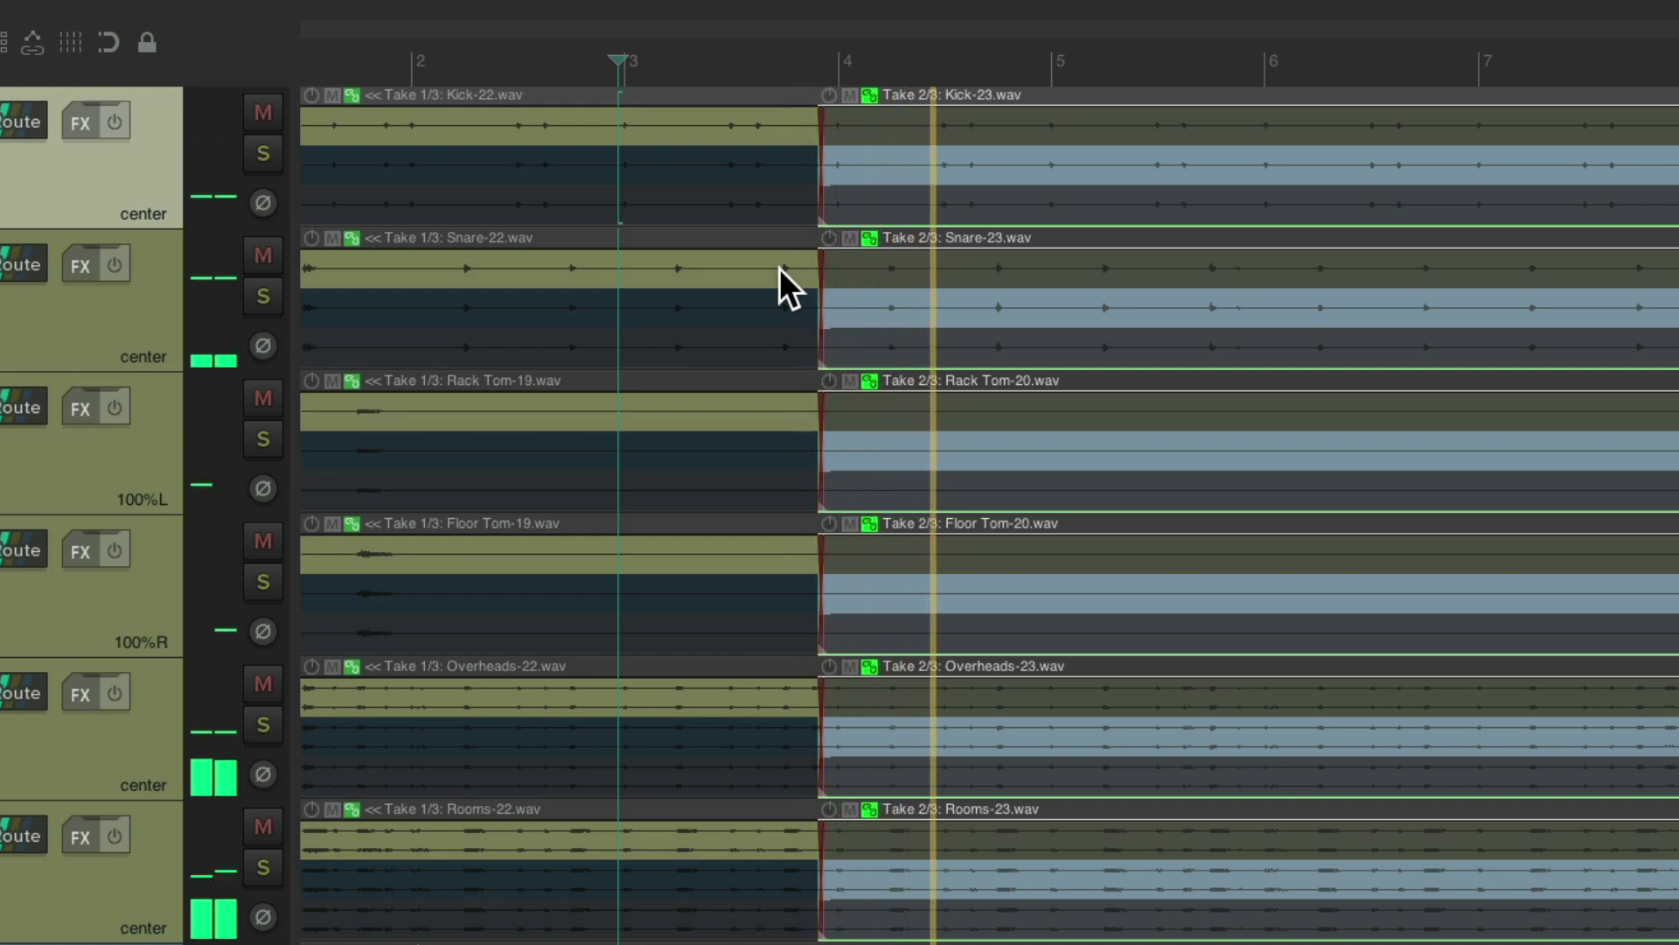
{"action": "scroll", "coordinate": [780, 268], "scroll_direction": "right", "scroll_amount": 5}
{"action": "scroll", "coordinate": [880, 298], "scroll_direction": "right", "scroll_amount": 3}
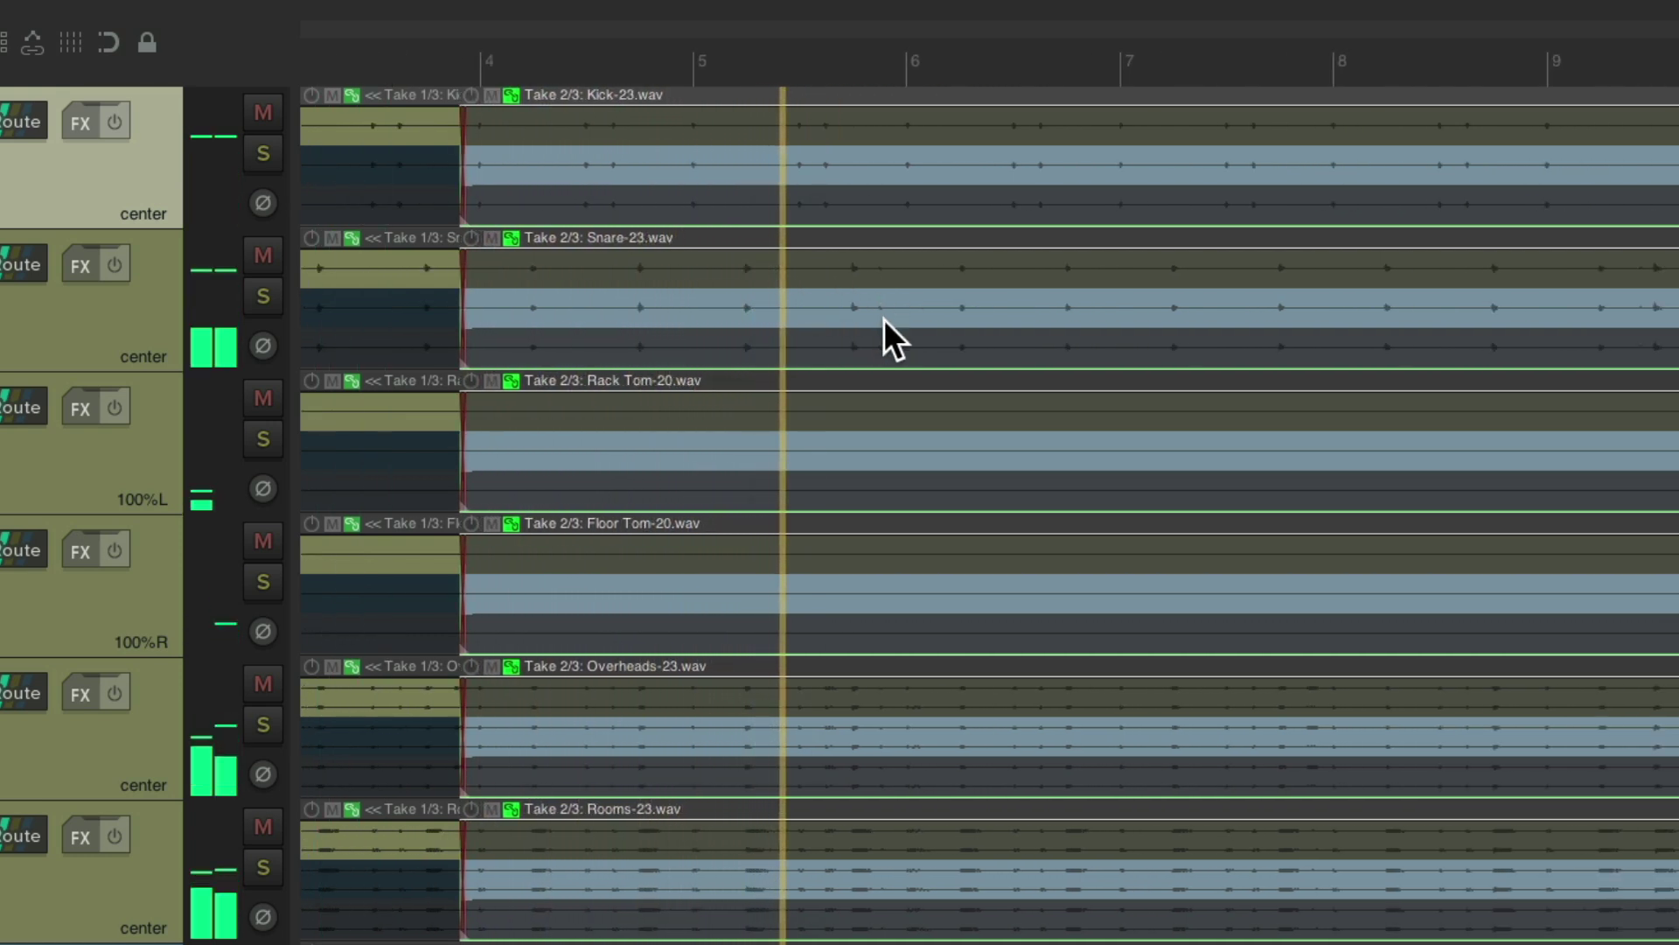
{"action": "scroll", "coordinate": [883, 317], "scroll_direction": "up", "scroll_amount": 3}
Split the drum items just before bar 6, nudge the split later, and set that section to Take 3/3.
{"action": "key", "text": "space"}
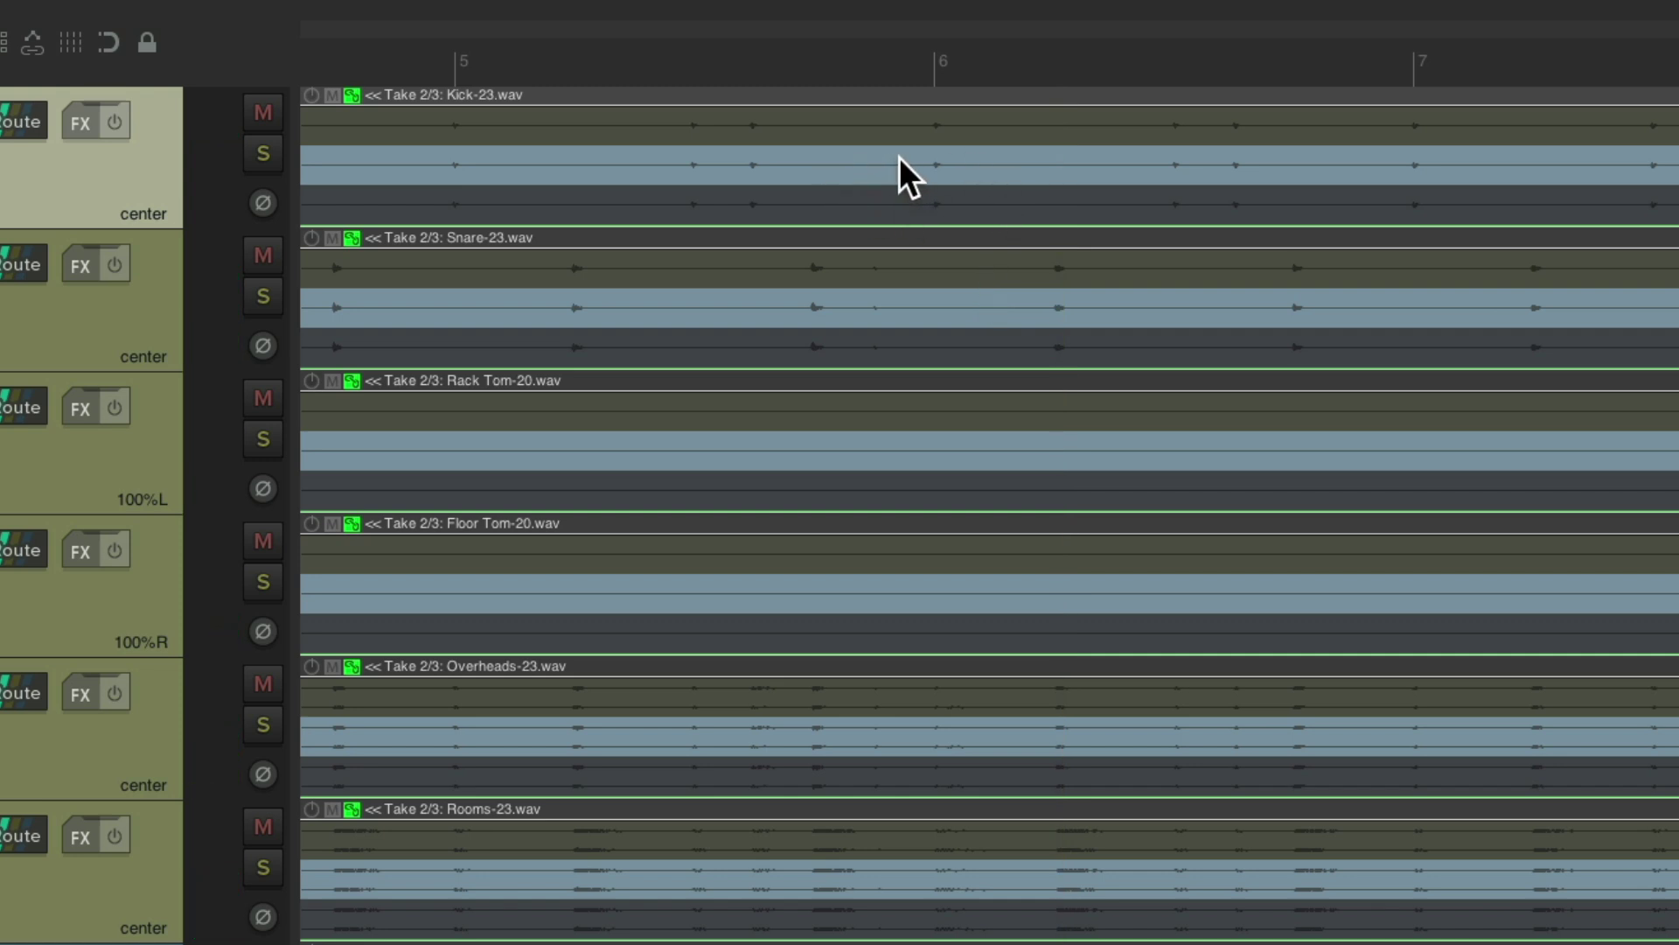
{"action": "left_click", "coordinate": [872, 62]}
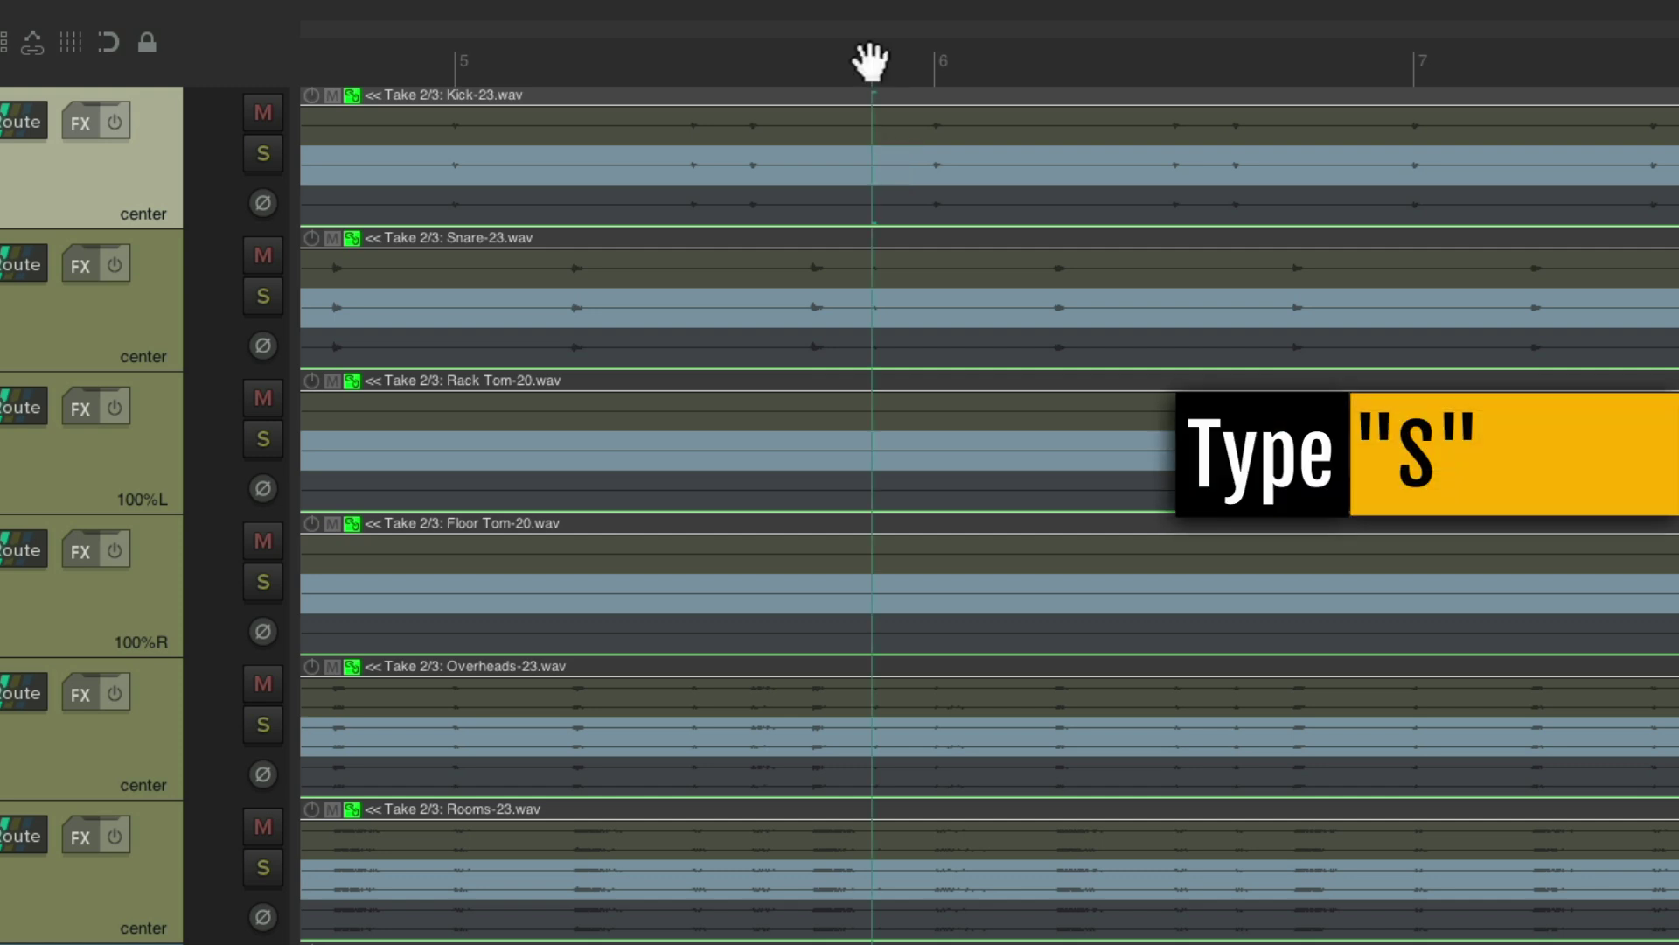
{"action": "key", "text": "s"}
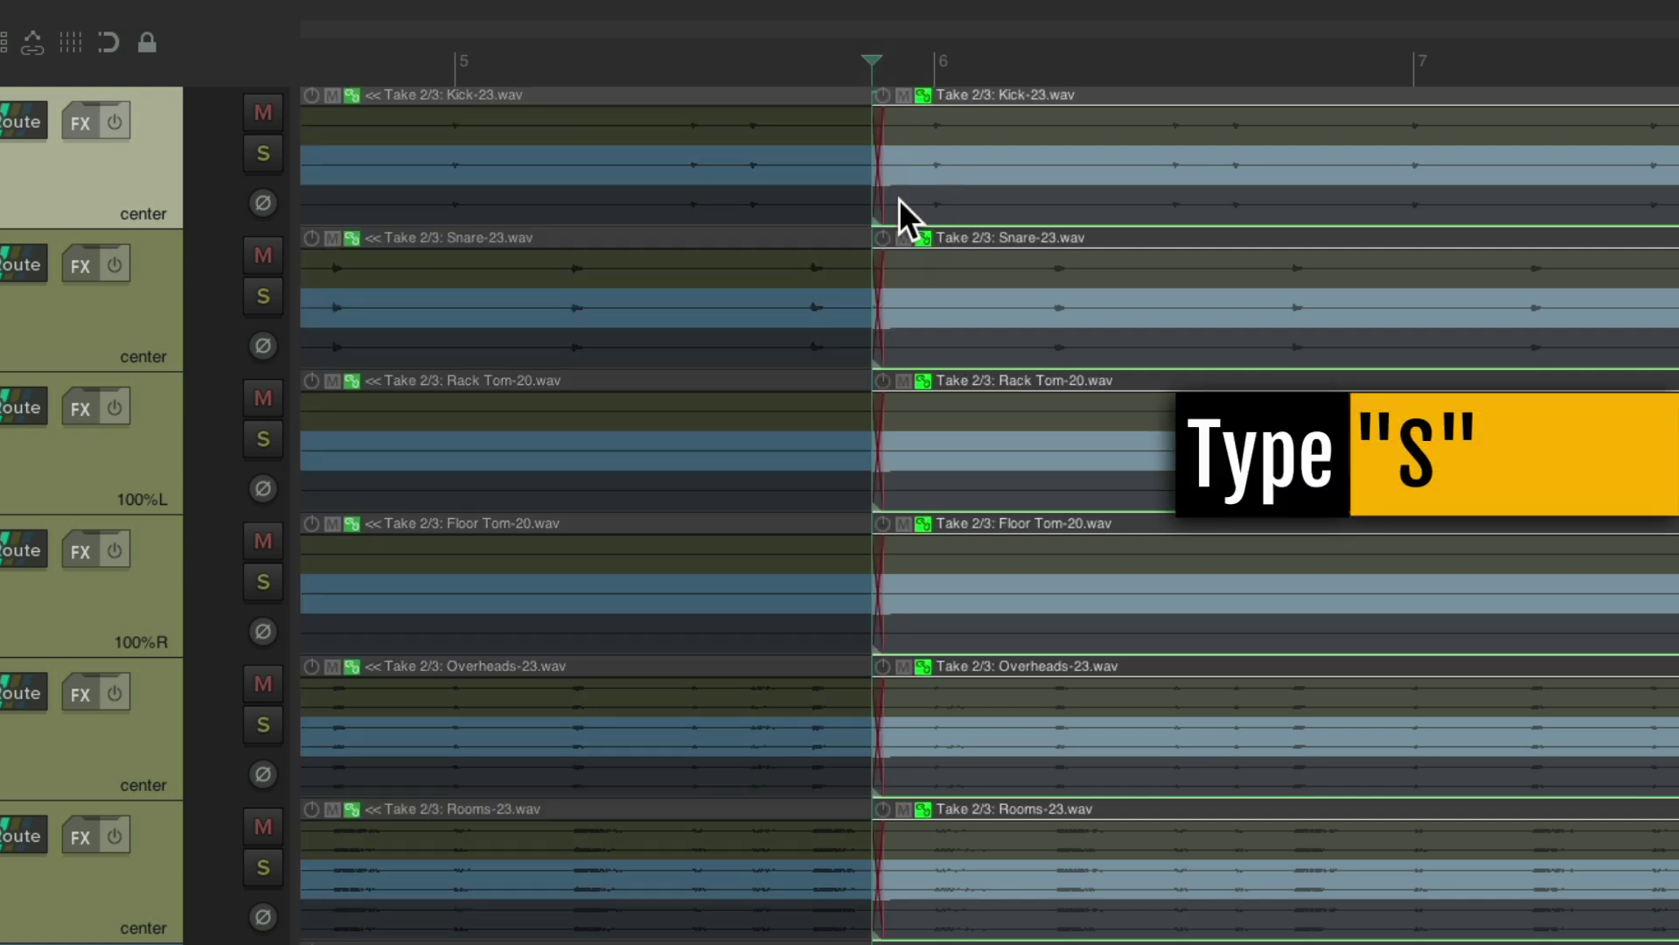
{"action": "mouse_move", "coordinate": [882, 175]}
{"action": "left_mouse_down"}
{"action": "mouse_move", "coordinate": [859, 173]}
{"action": "mouse_move", "coordinate": [971, 172]}
{"action": "mouse_move", "coordinate": [899, 186]}
{"action": "left_mouse_up"}
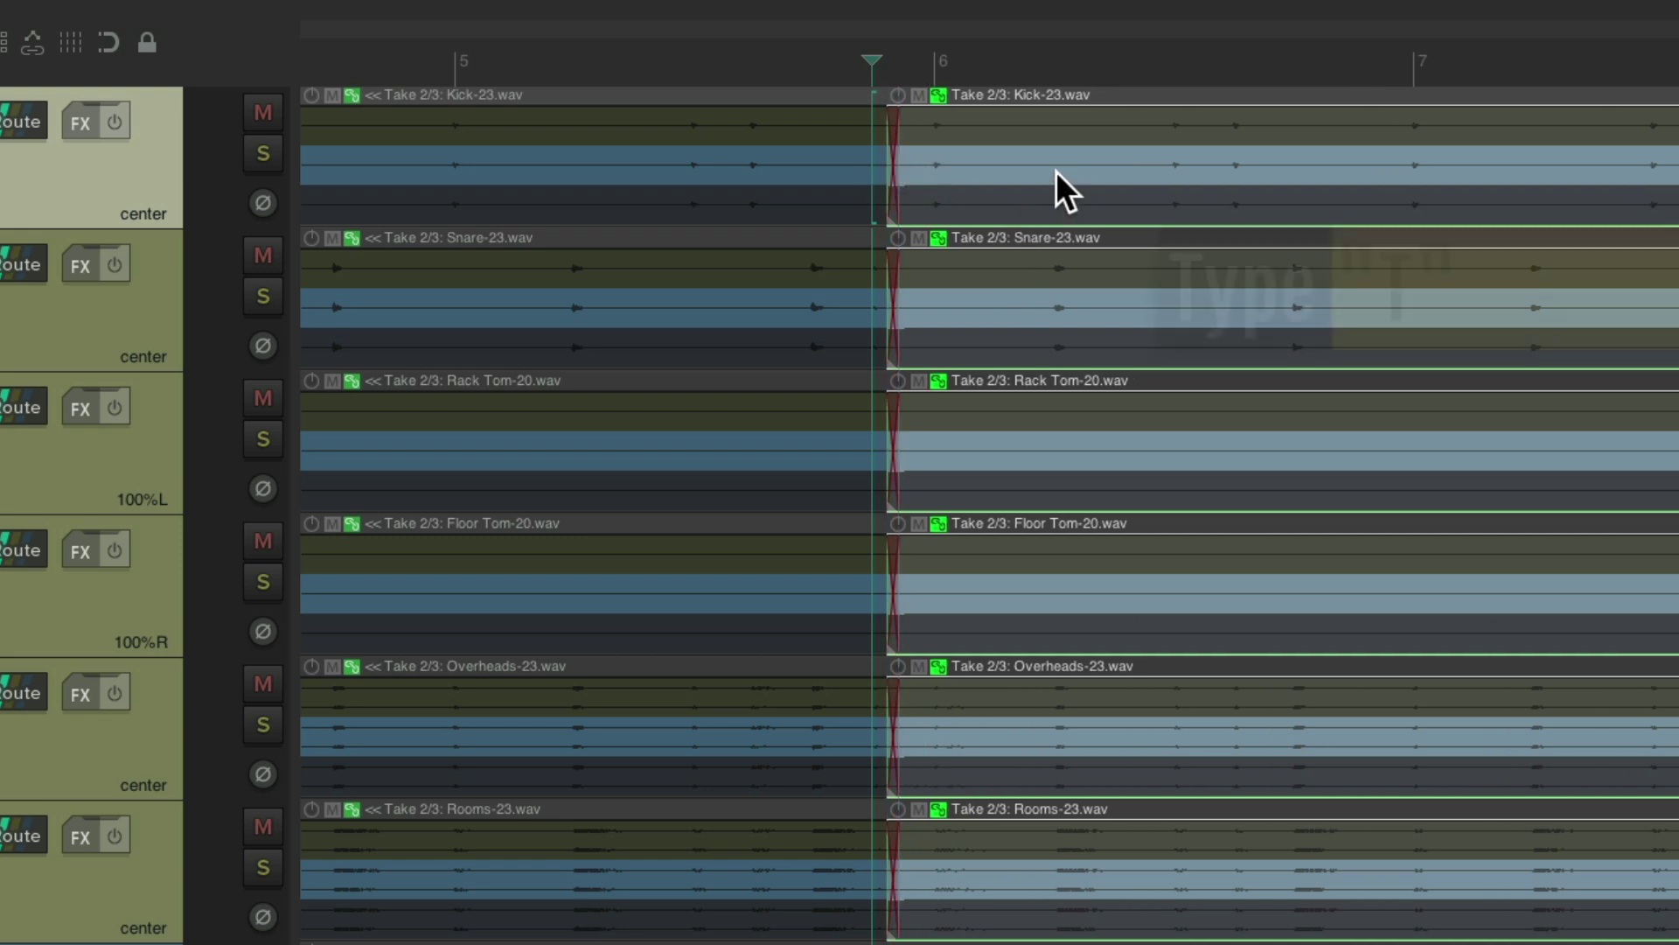
{"action": "key", "text": "t"}
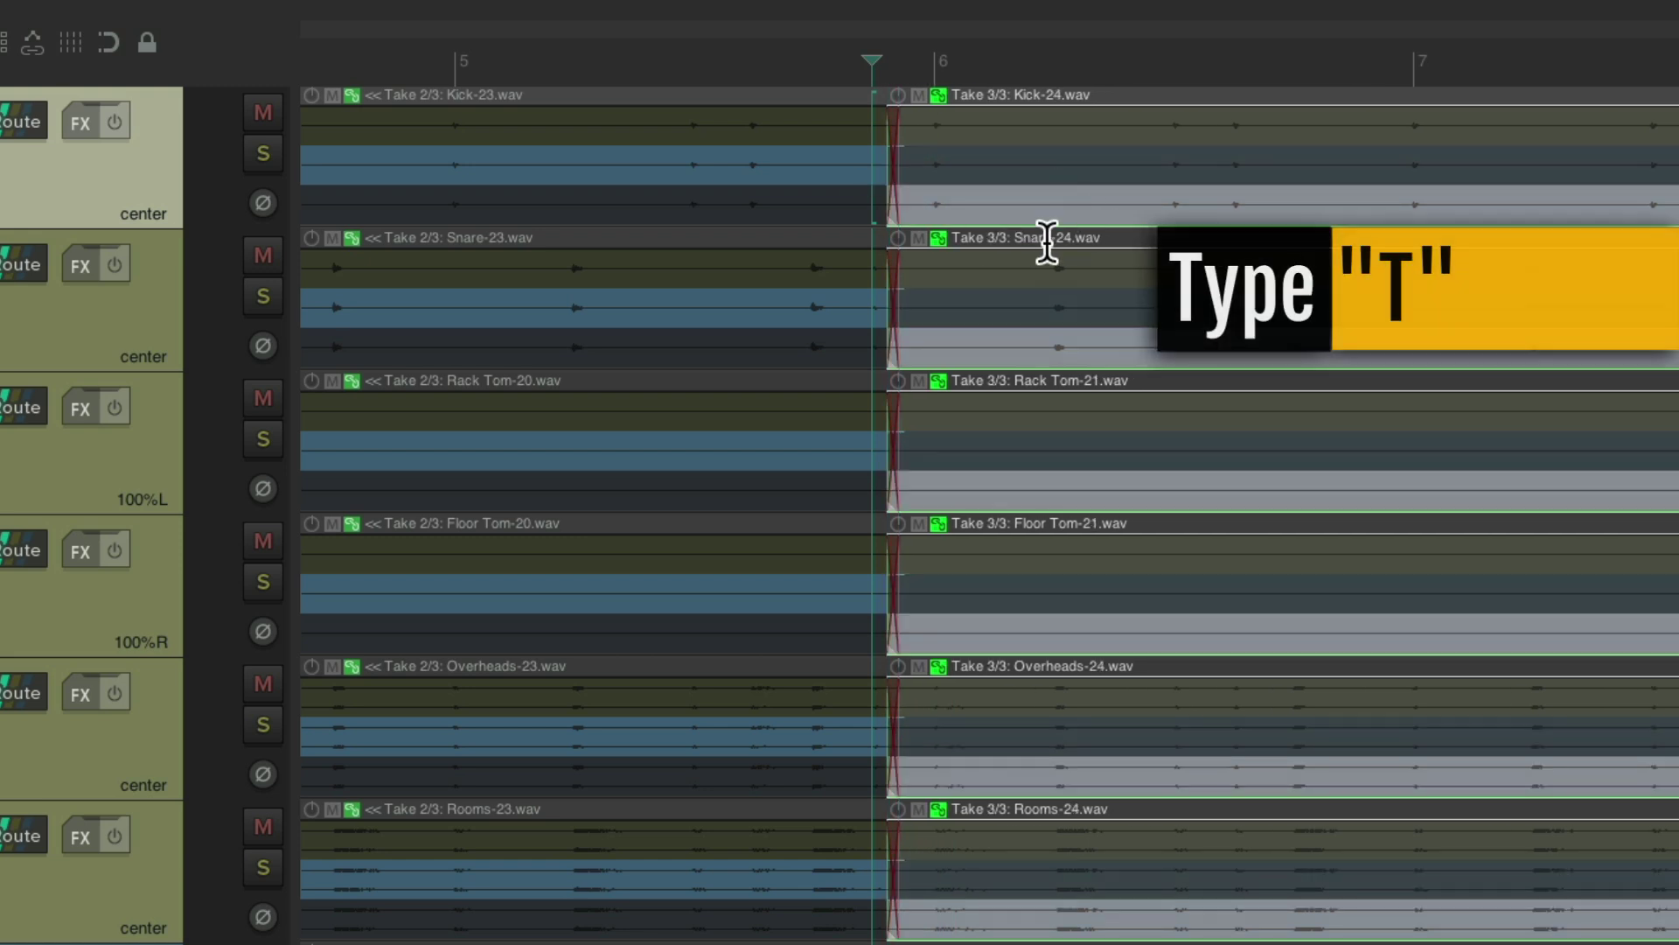
{"action": "key", "text": "t"}
{"action": "key", "text": "t"}
{"action": "key", "text": "t"}
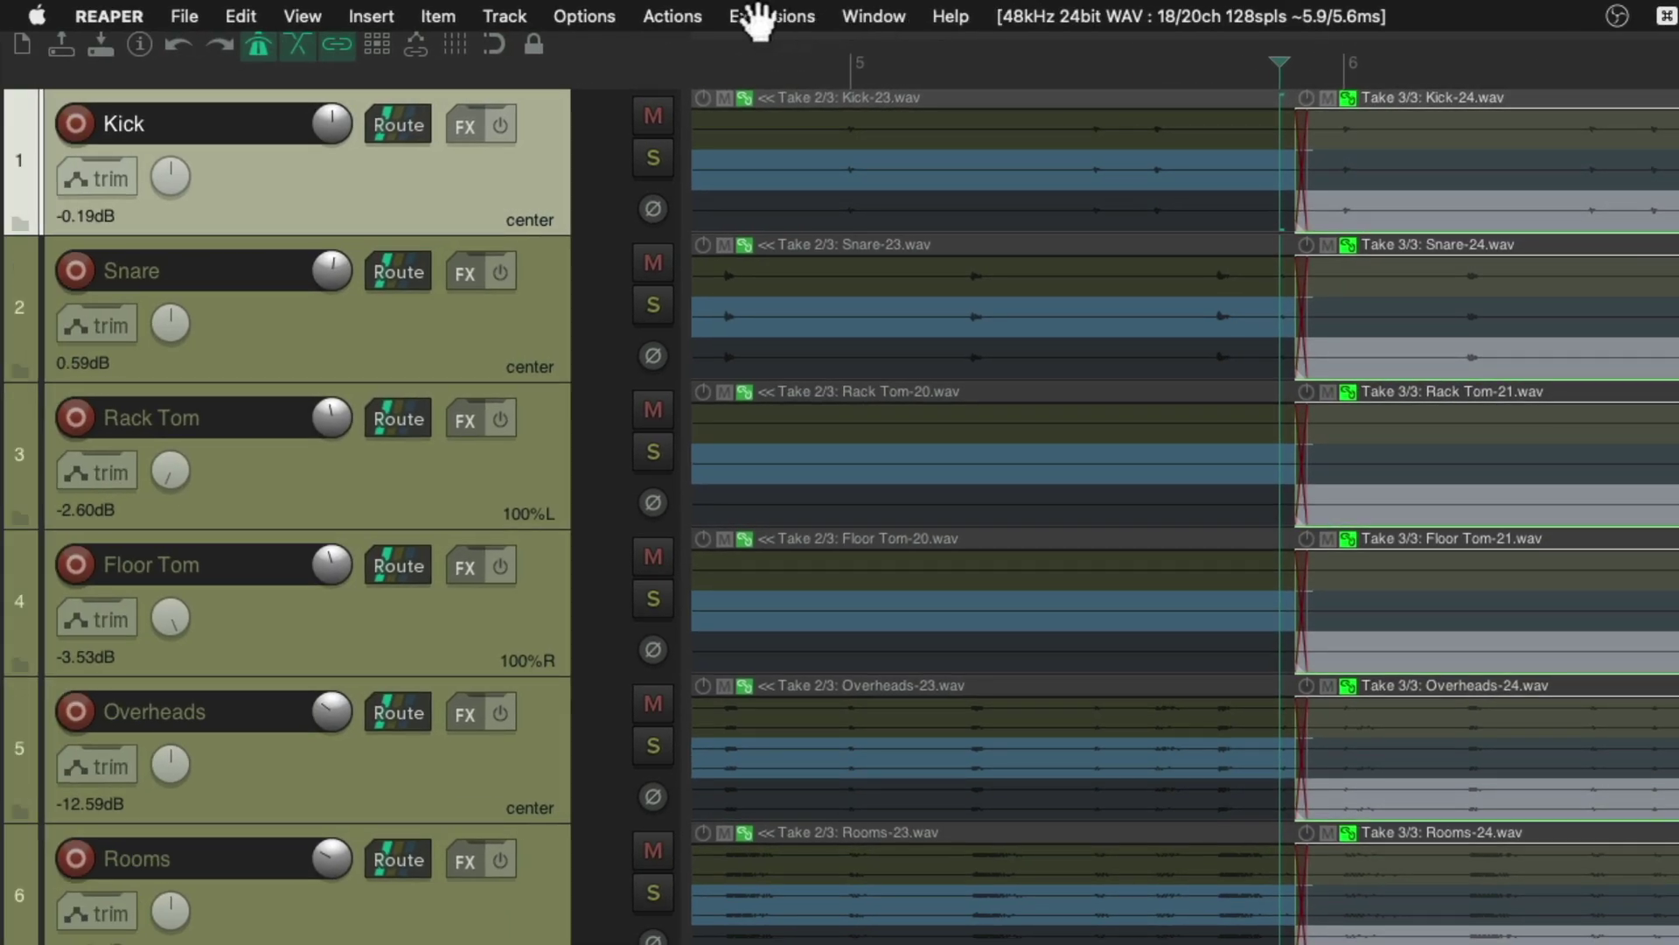
Turn off Show all takes in lanes so each drum section shows only 1/3, 2/3 or 3/3.
{"action": "left_click", "coordinate": [584, 18]}
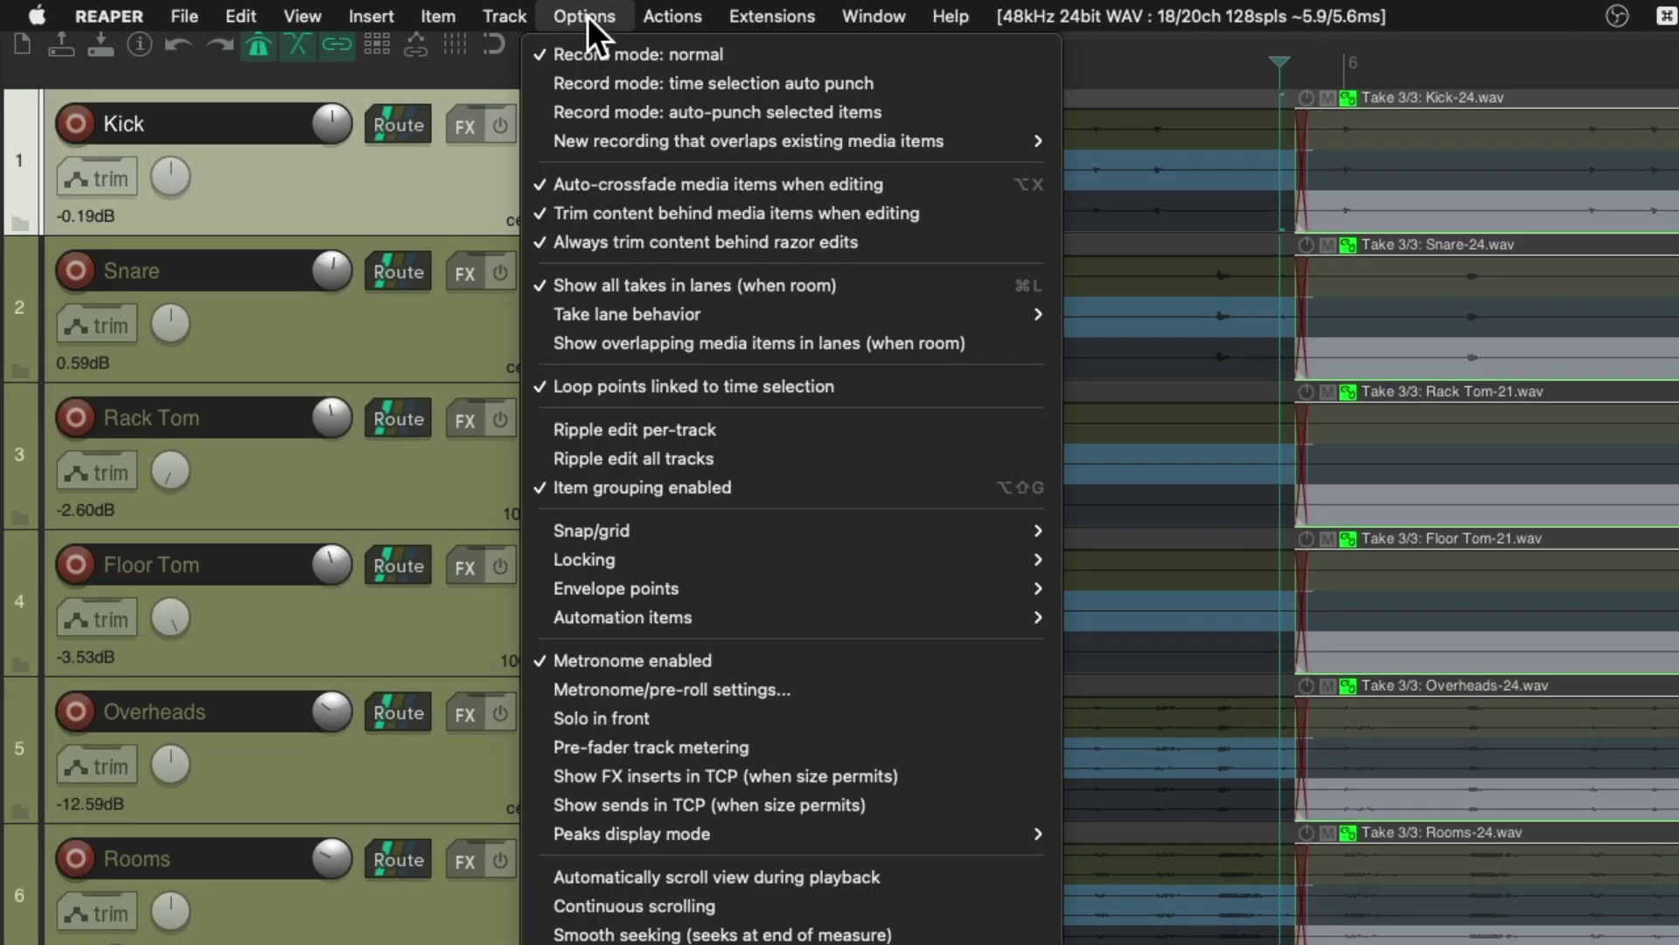
{"action": "left_click", "coordinate": [548, 285]}
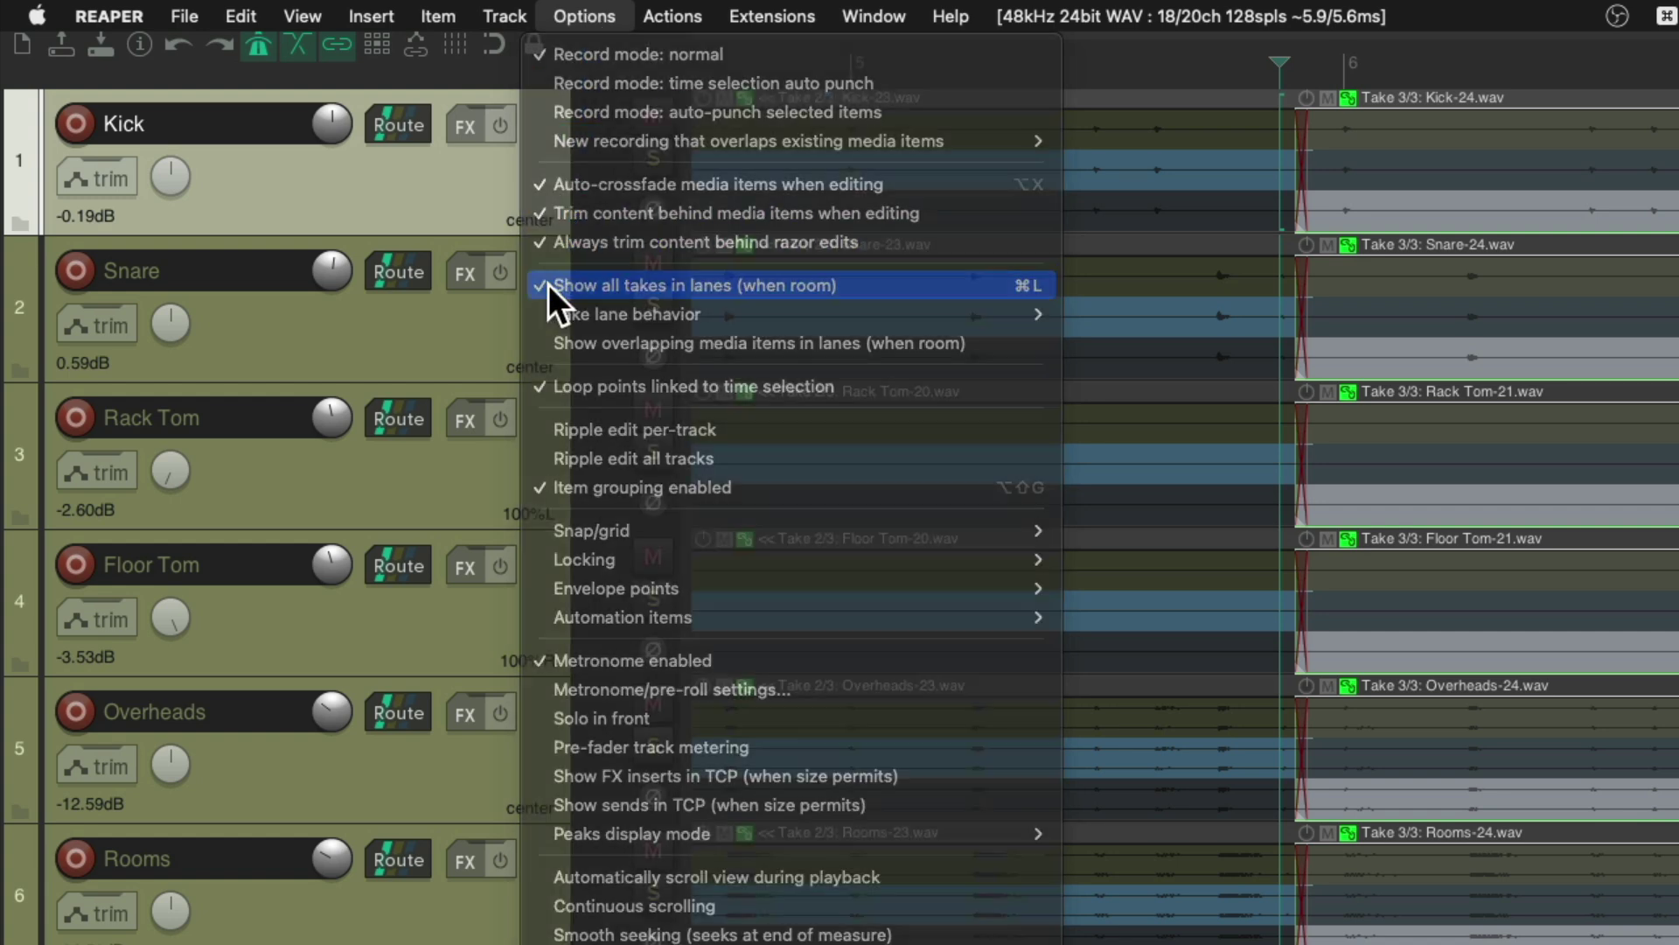
{"action": "scroll", "coordinate": [913, 481], "scroll_direction": "down", "scroll_amount": 3}
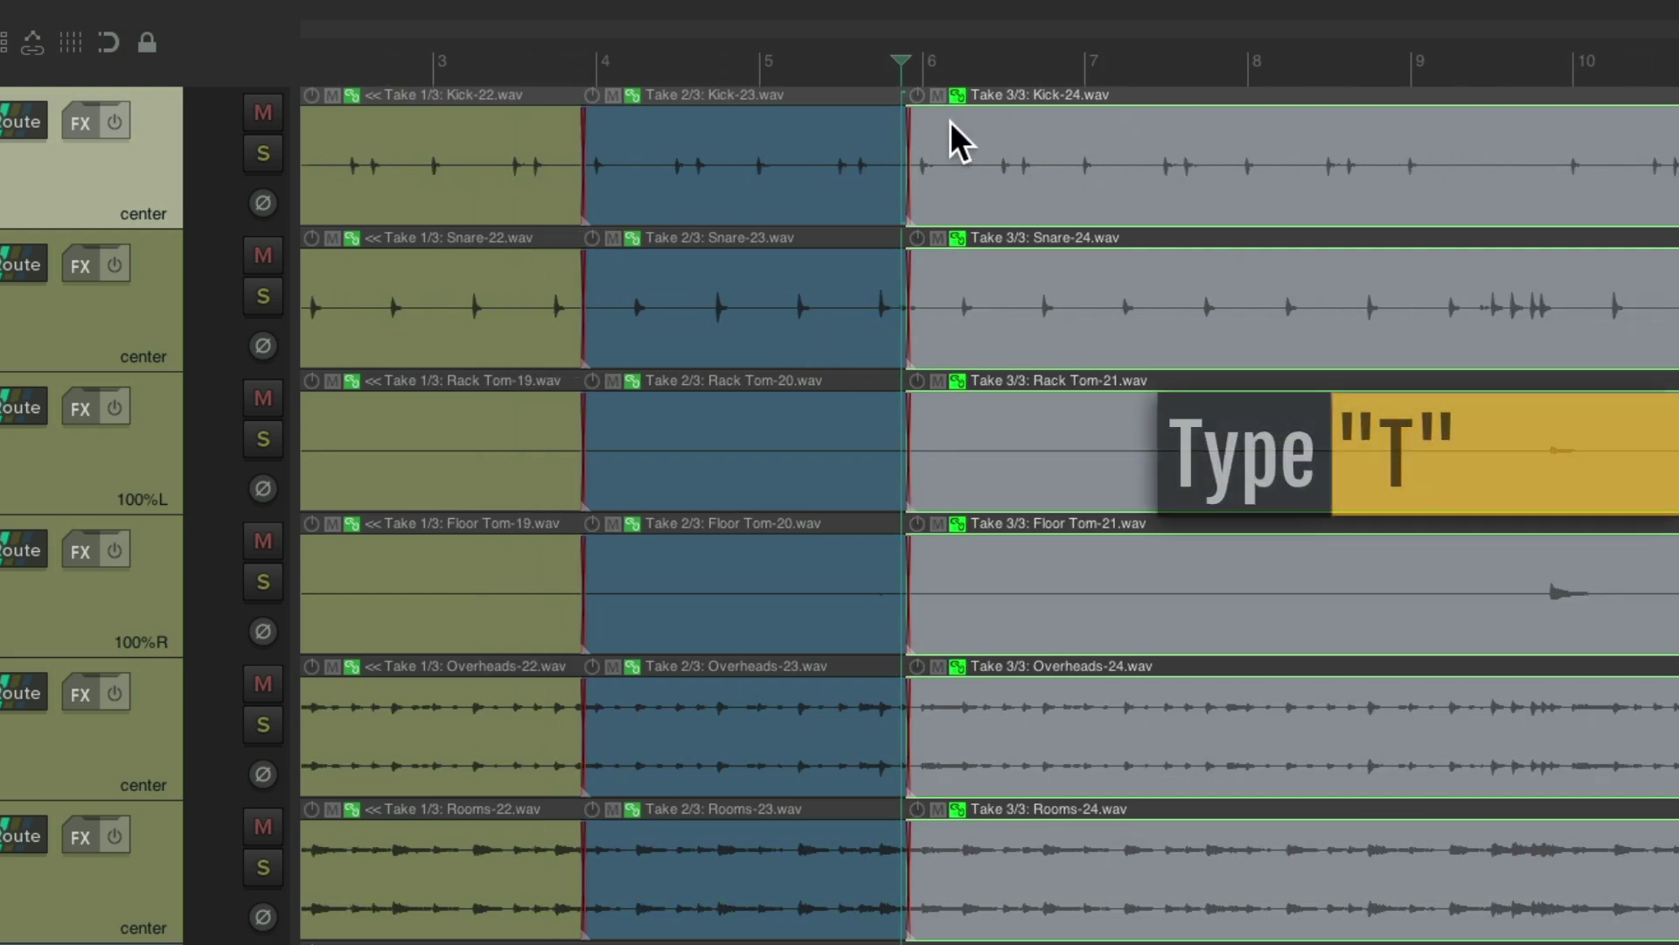
Split all six drum items just before bar 10 and return the later section to Take 1/3.
{"action": "key", "text": "t"}
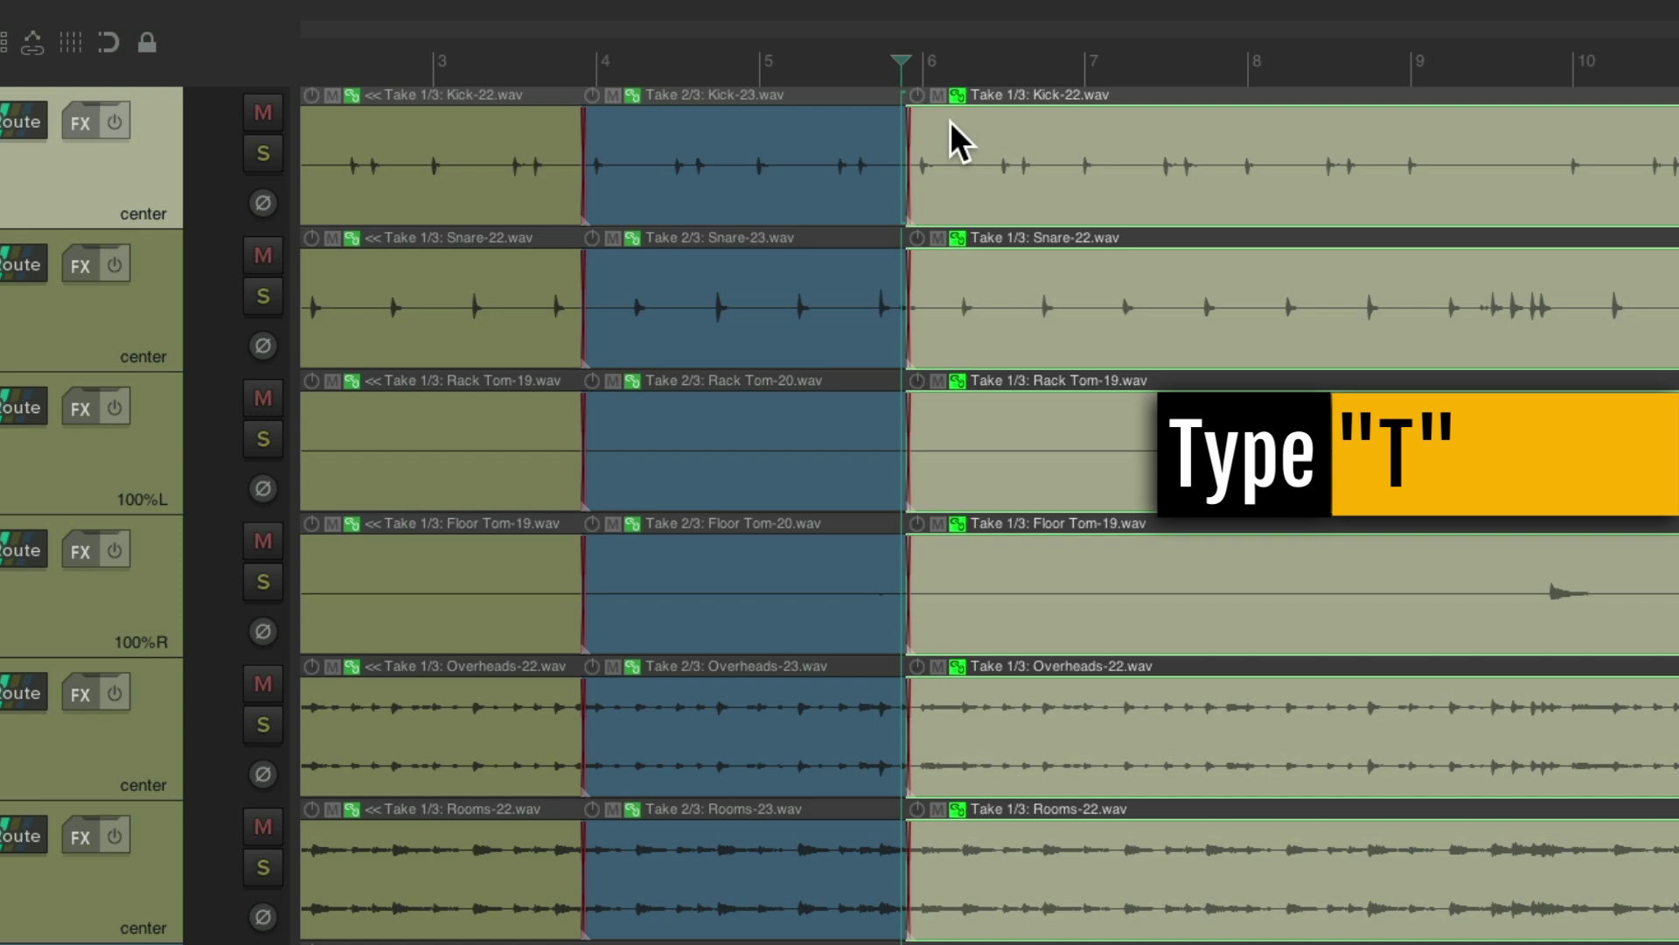
{"action": "key", "text": "t"}
{"action": "key", "text": "t"}
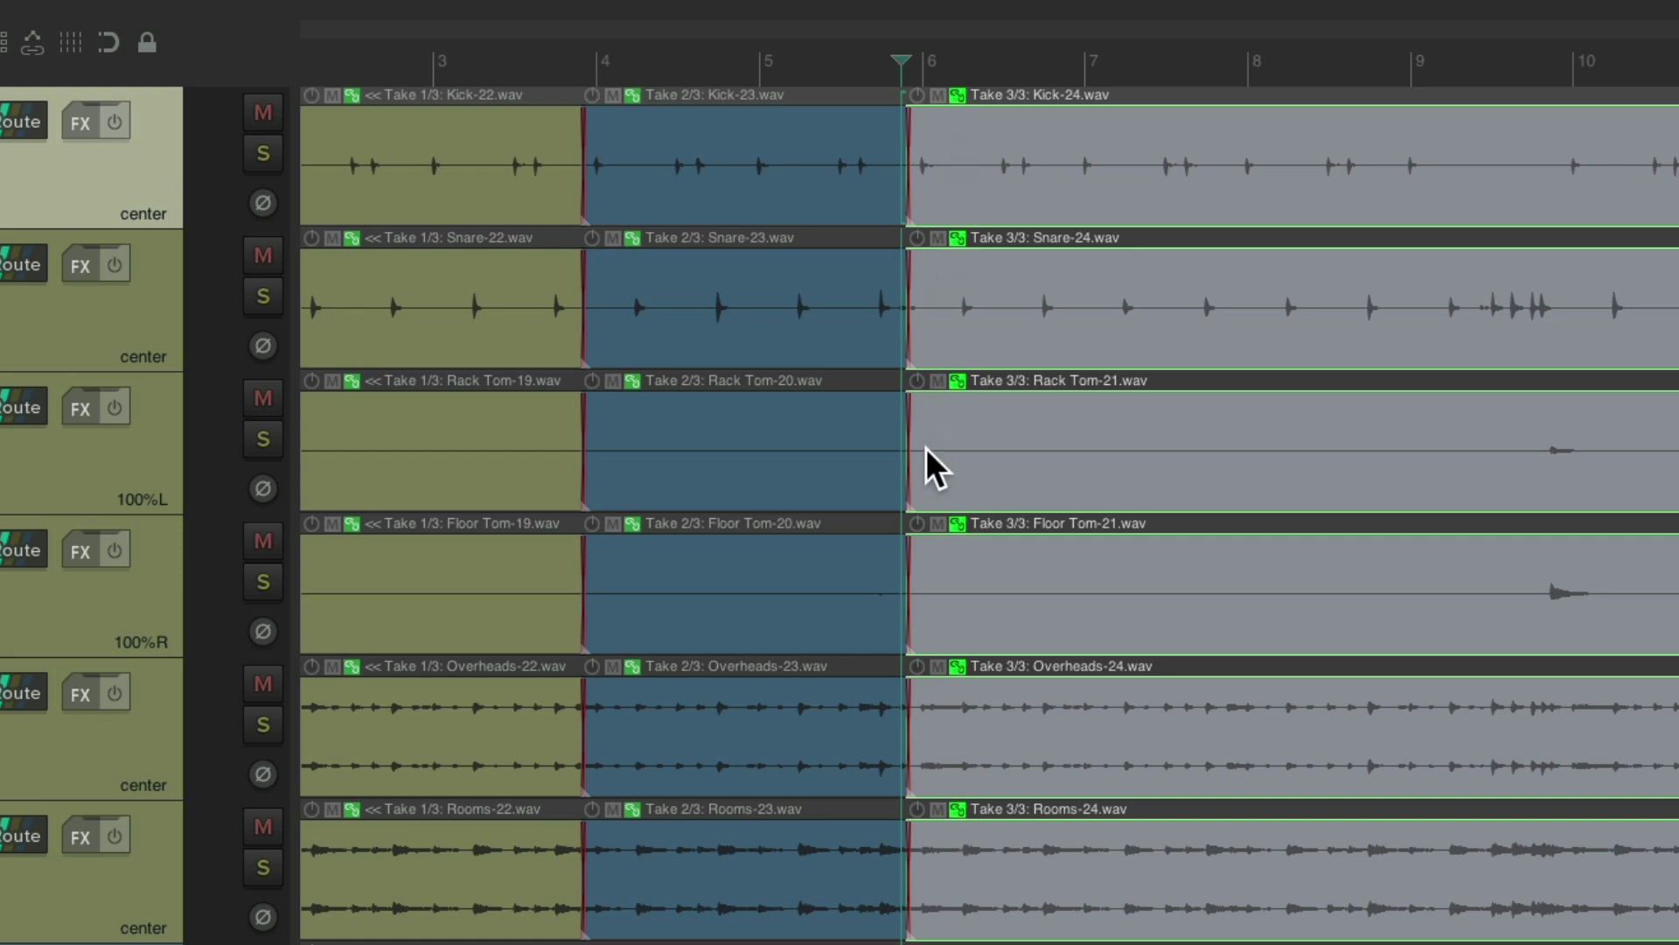
{"action": "scroll", "coordinate": [1116, 371], "scroll_direction": "up", "scroll_amount": 3}
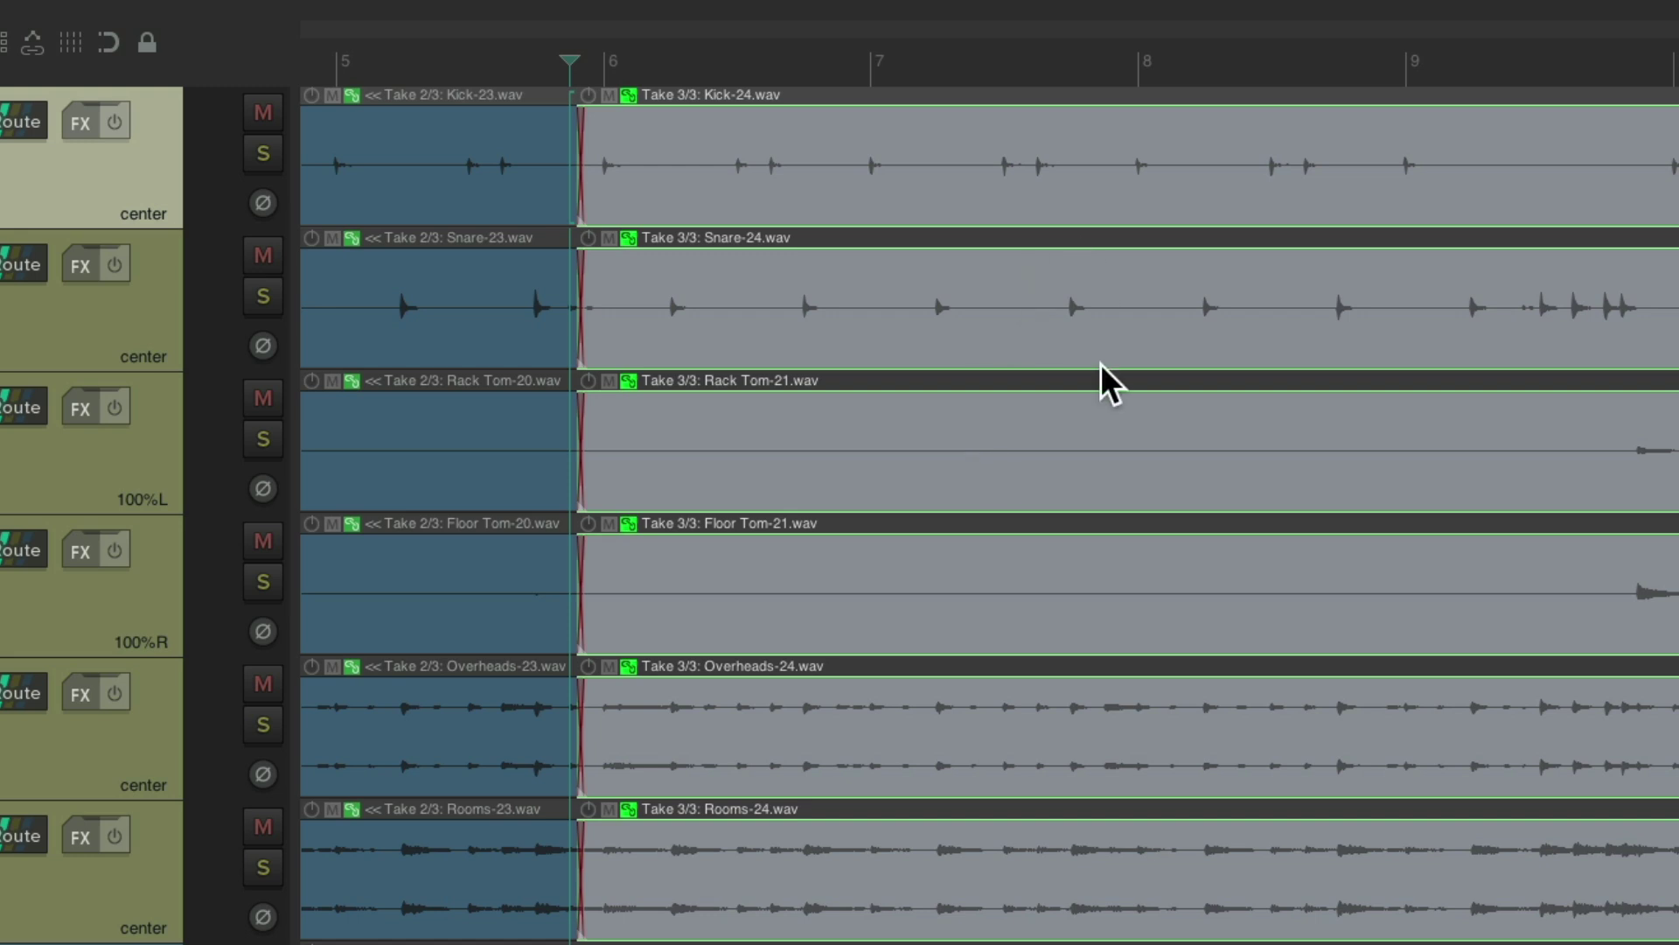
{"action": "scroll", "coordinate": [1100, 364], "scroll_direction": "right", "scroll_amount": 8}
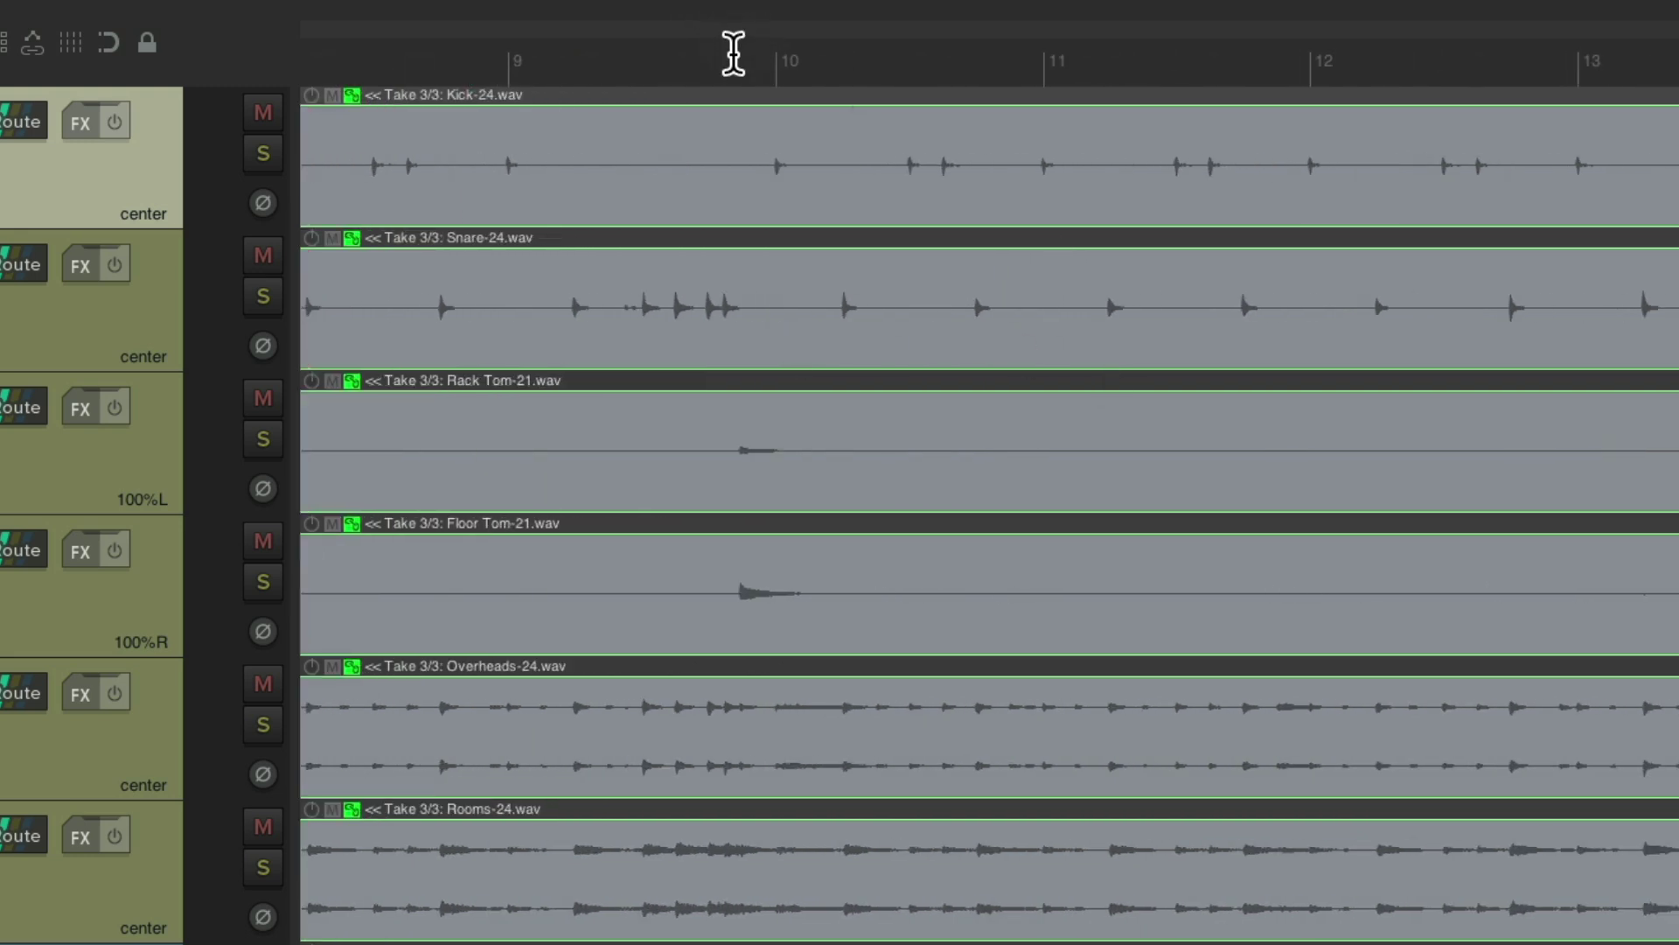
{"action": "left_click", "coordinate": [728, 58]}
{"action": "key", "text": "s"}
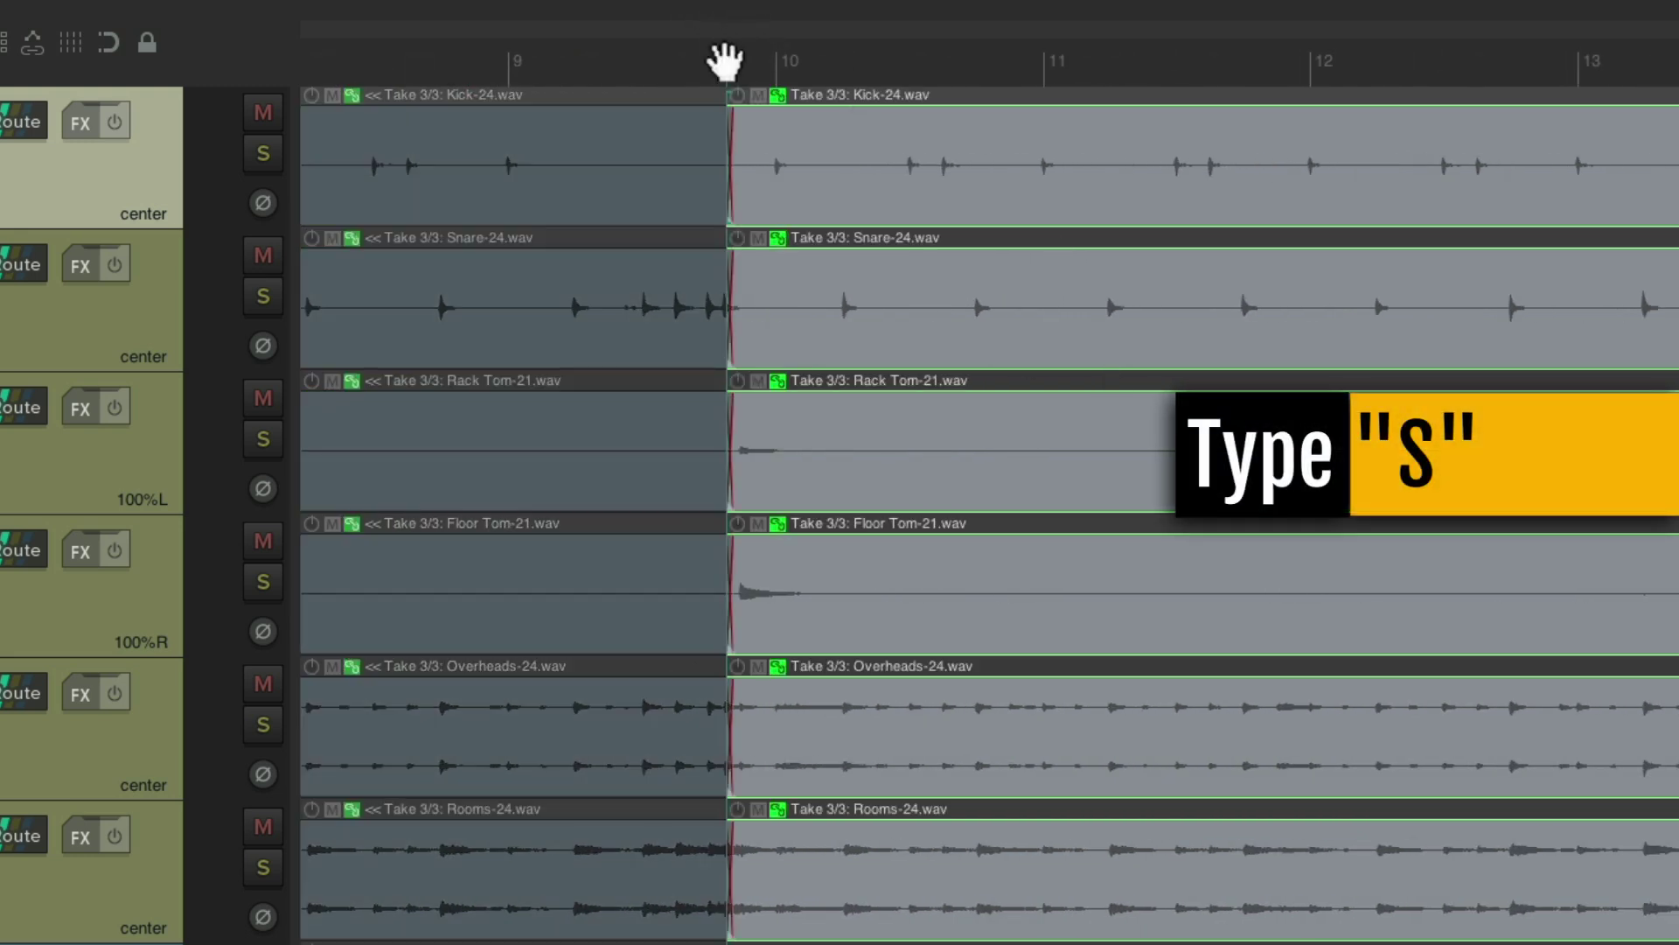
{"action": "key", "text": "t"}
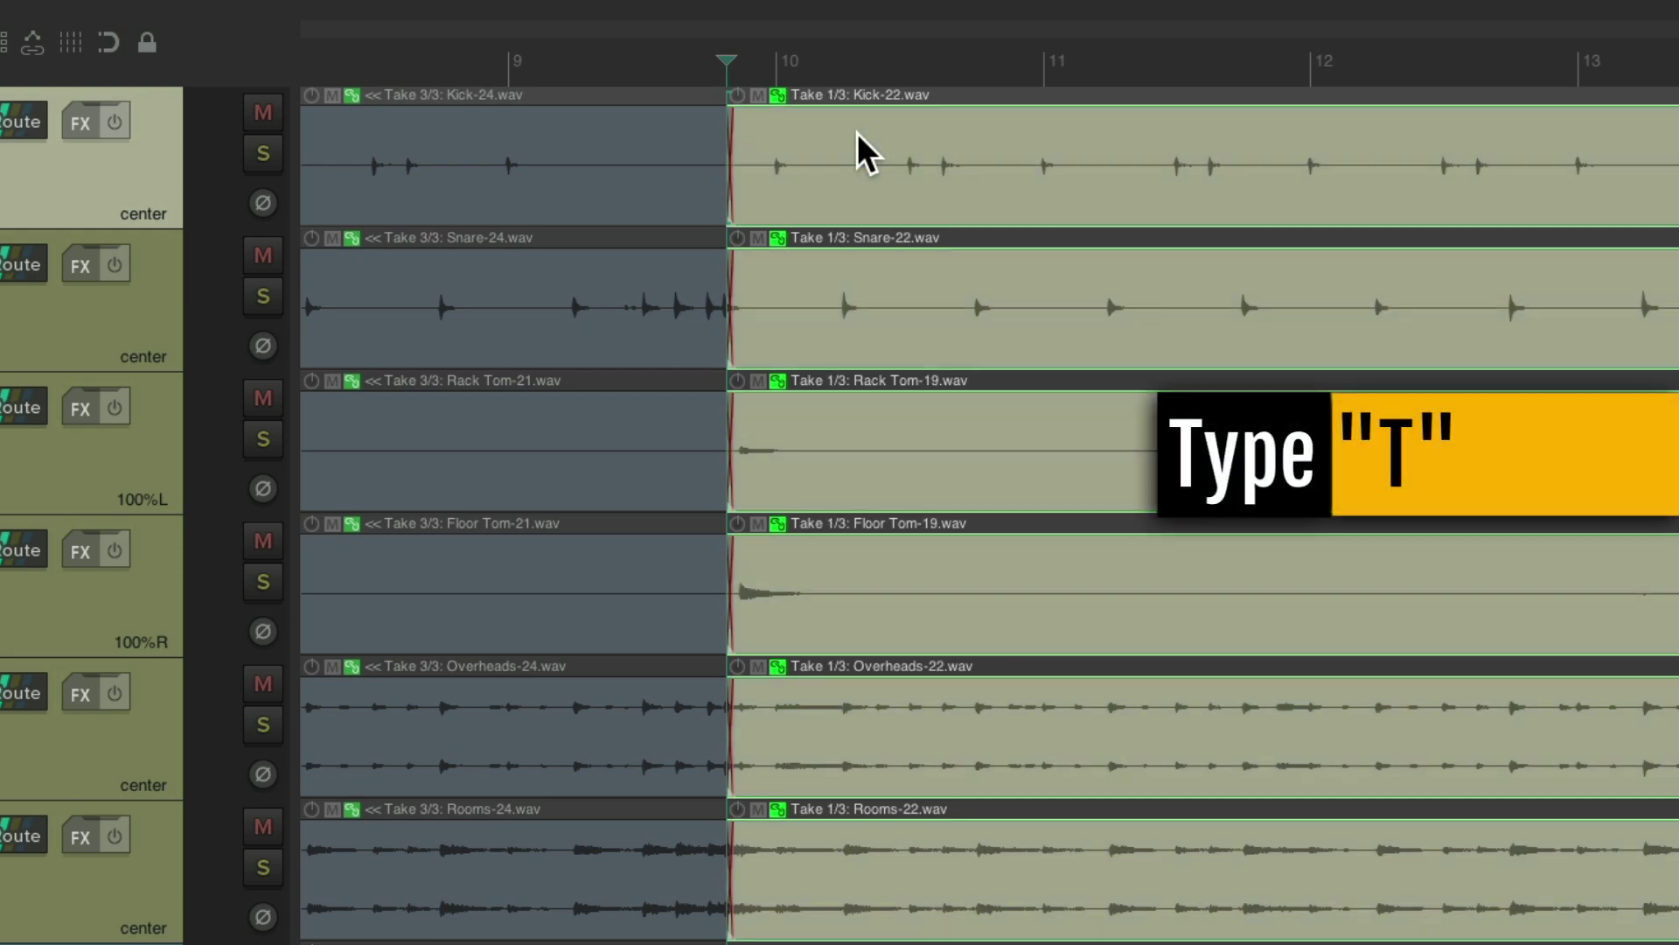
{"action": "key", "text": "t"}
{"action": "key", "text": "t"}
{"action": "key", "text": "t"}
Drag the take boundary to about bar 10 and play back from just before it to check.
{"action": "scroll", "coordinate": [751, 448], "scroll_direction": "up", "scroll_amount": 3}
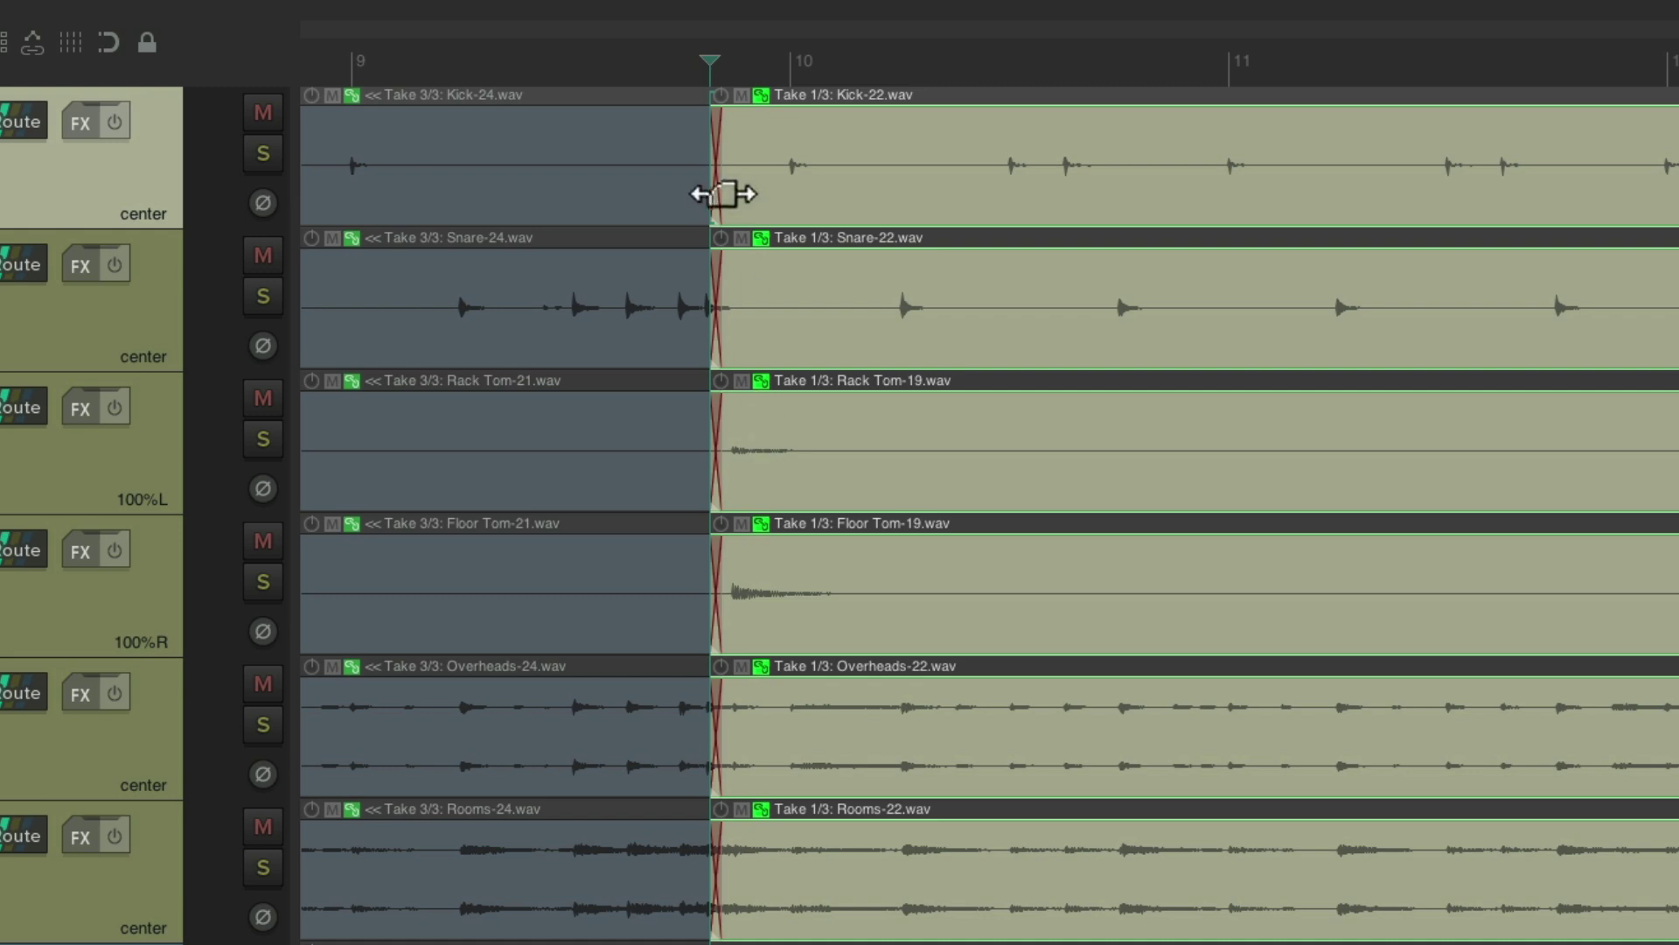
{"action": "left_click_drag", "start_coordinate": [725, 193], "coordinate": [776, 196]}
{"action": "left_click", "coordinate": [402, 61]}
{"action": "key", "text": "space"}
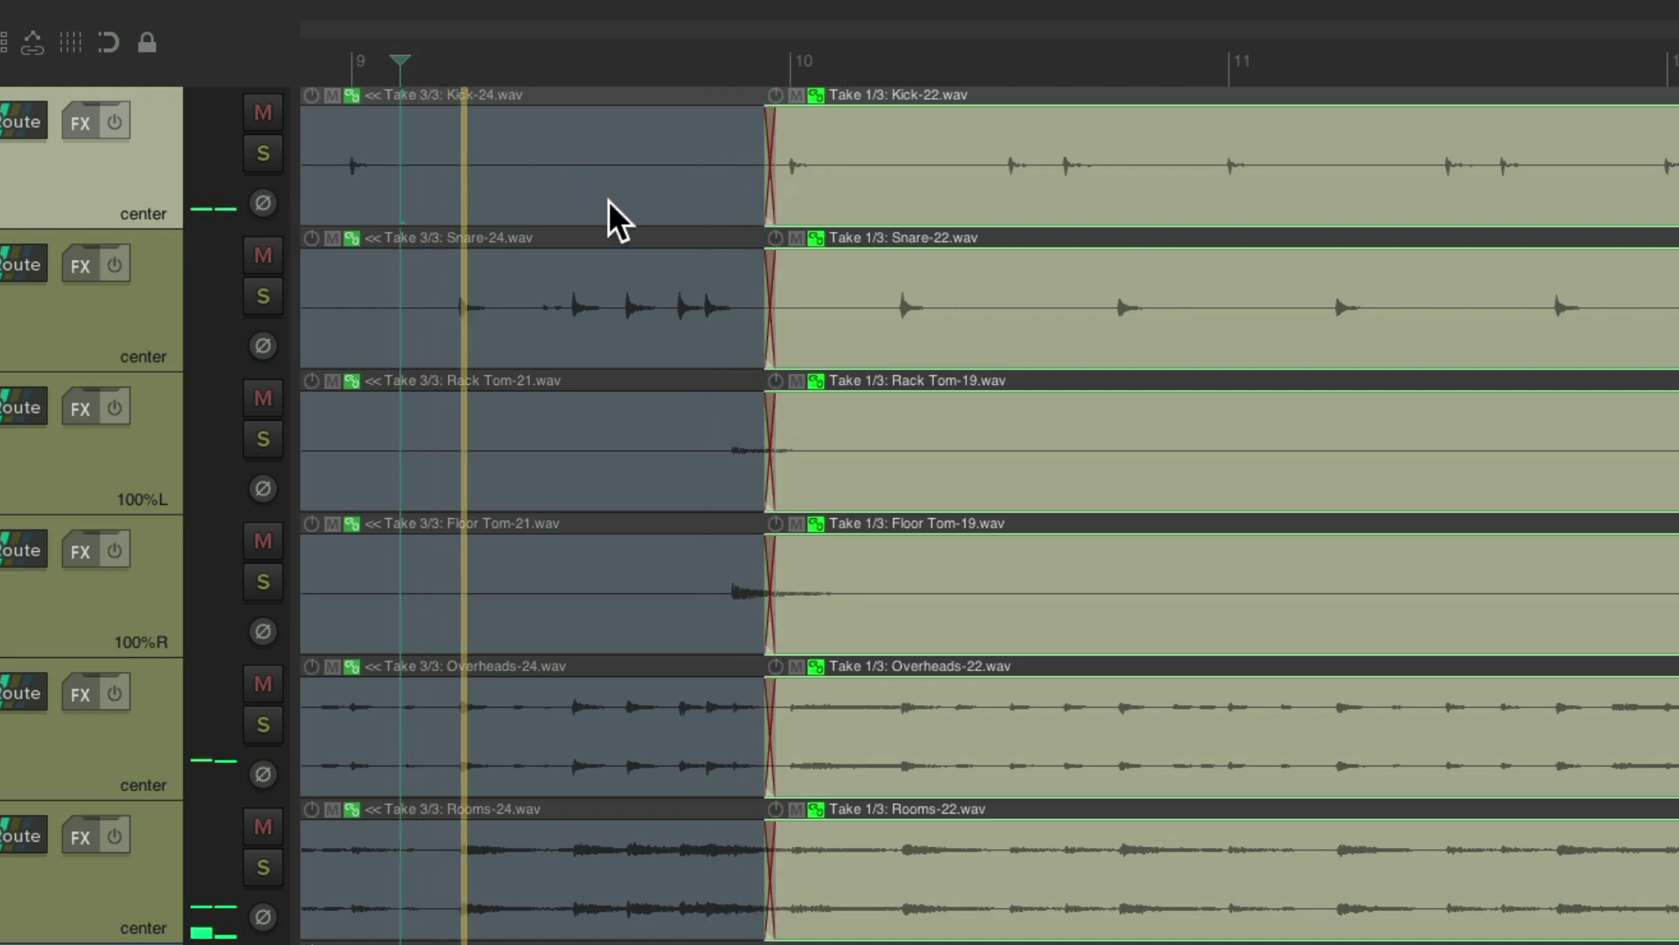
{"action": "scroll", "coordinate": [739, 355], "scroll_direction": "down", "scroll_amount": 5}
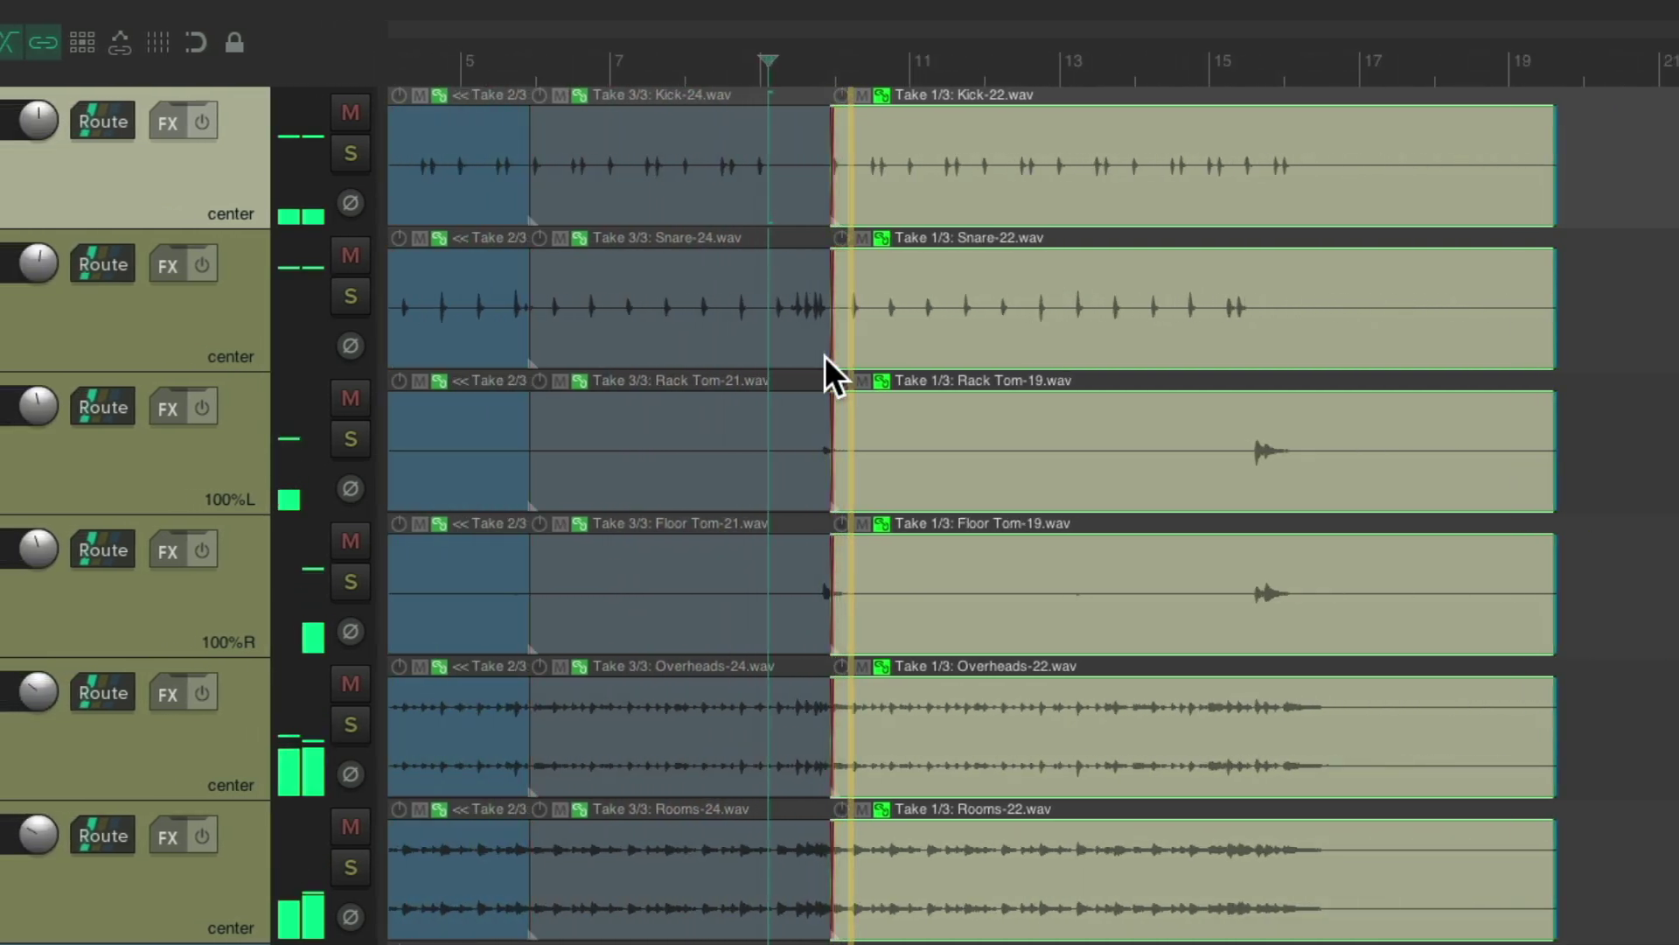
{"action": "scroll", "coordinate": [929, 351], "scroll_direction": "left", "scroll_amount": 5}
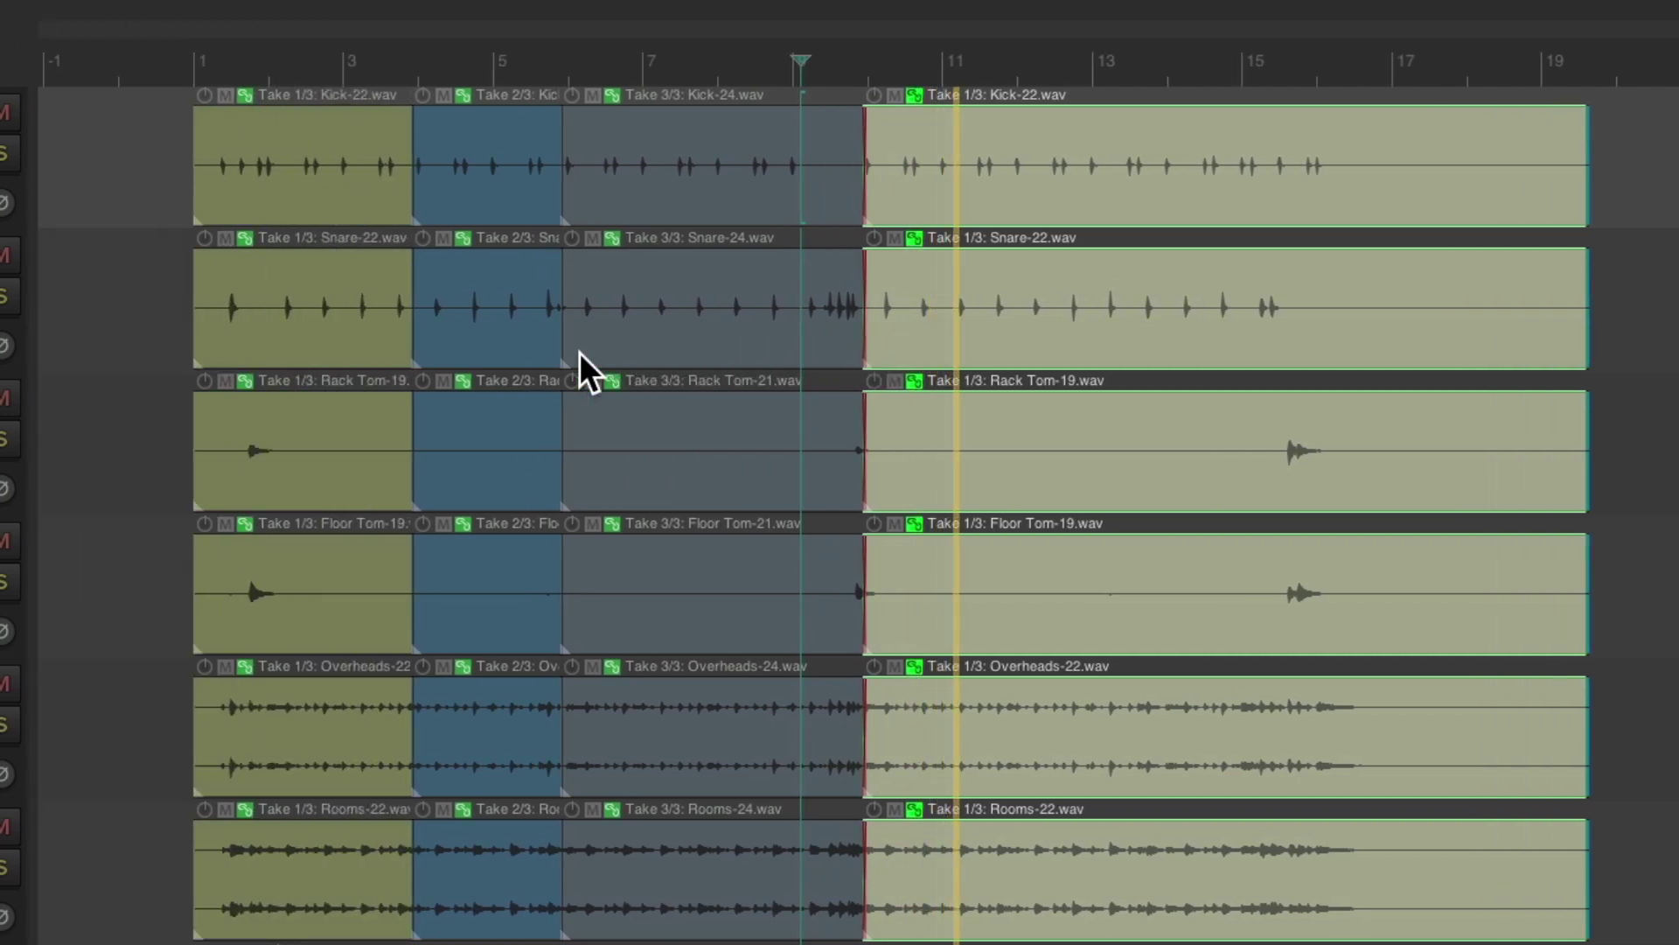
{"action": "scroll", "coordinate": [579, 352], "scroll_direction": "right", "scroll_amount": 2}
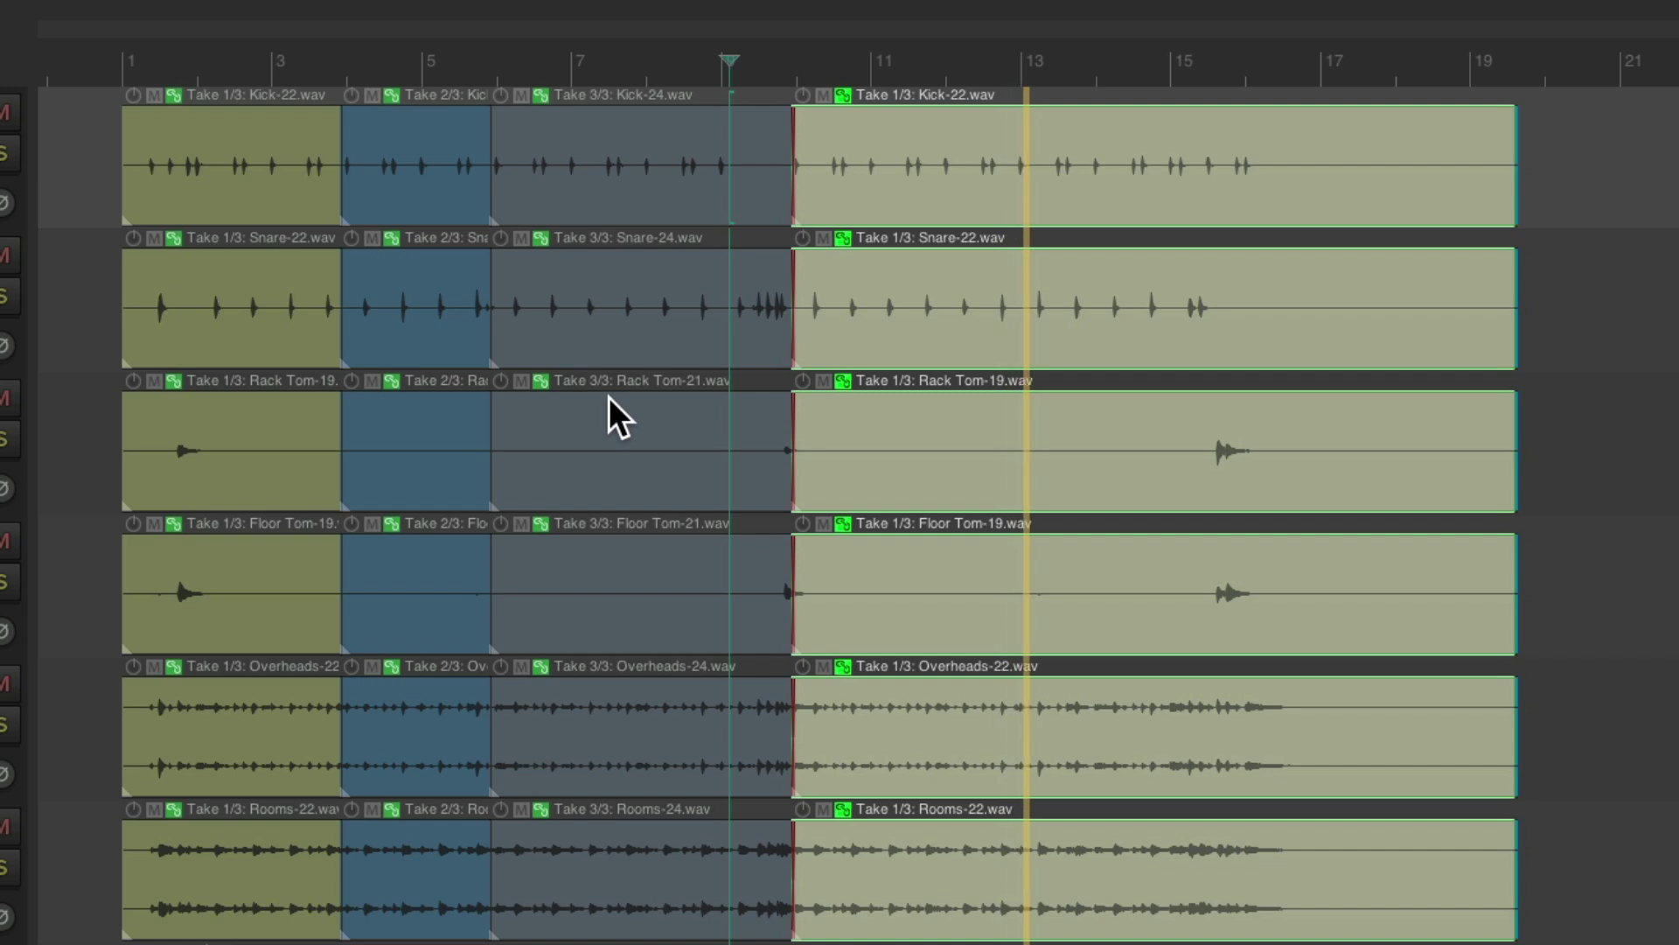
{"action": "key", "text": "space"}
{"action": "scroll", "coordinate": [608, 396], "scroll_direction": "up", "scroll_amount": 1}
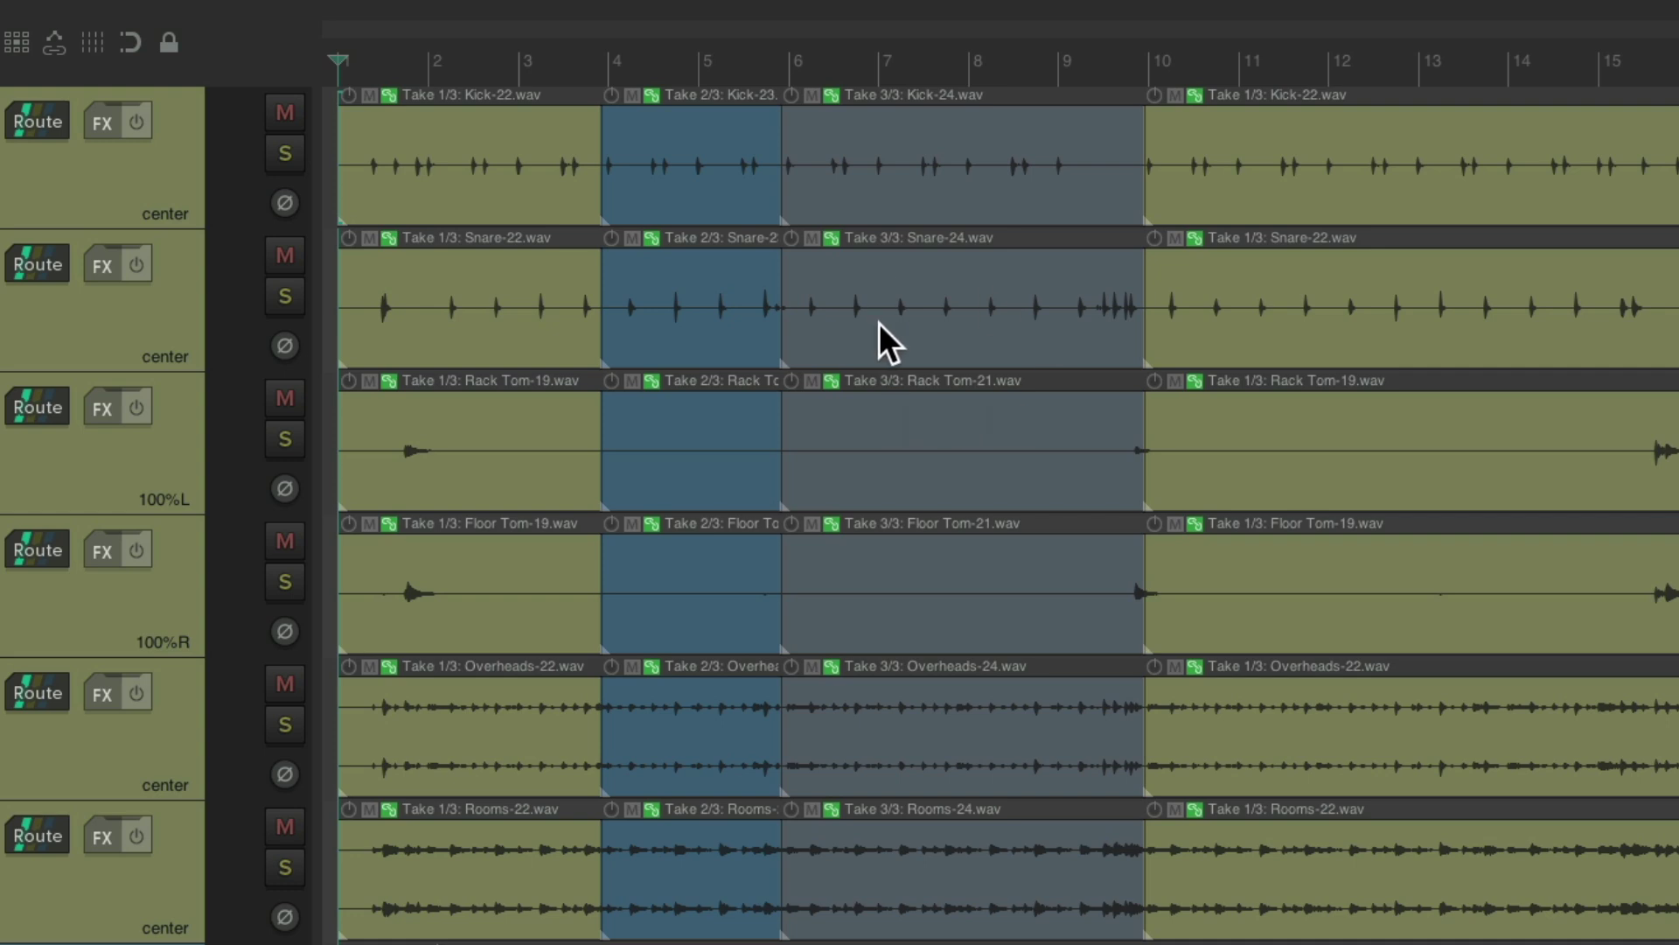
{"action": "scroll", "coordinate": [882, 189], "scroll_direction": "up", "scroll_amount": 6}
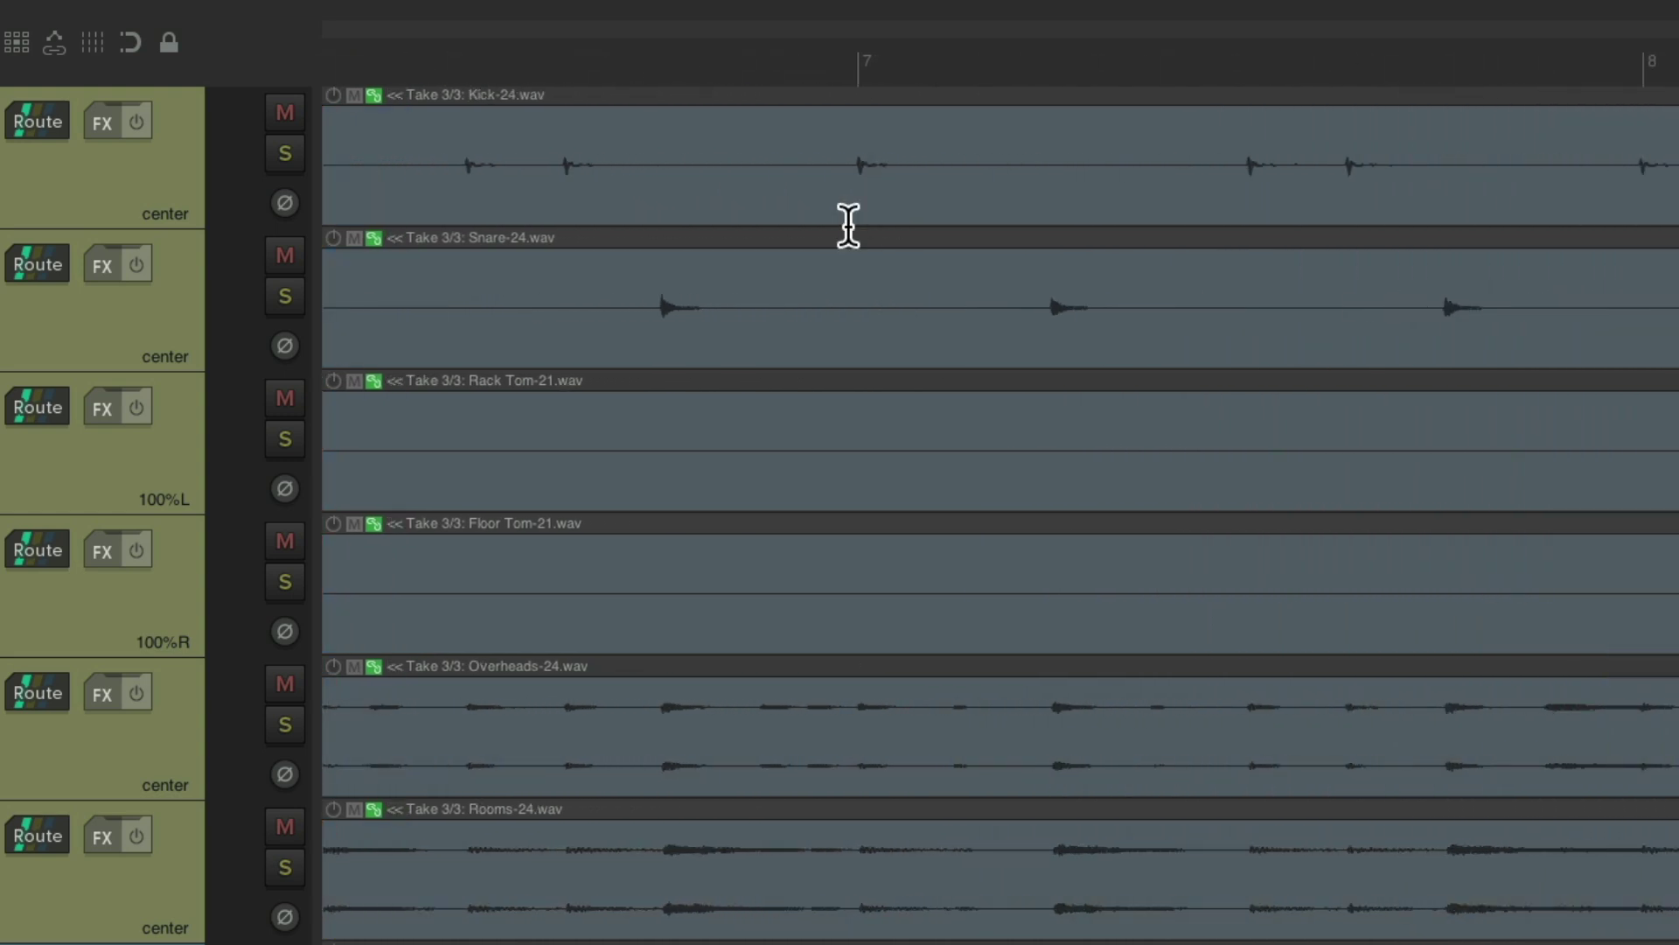
{"action": "left_click", "coordinate": [817, 60]}
{"action": "key", "text": "s"}
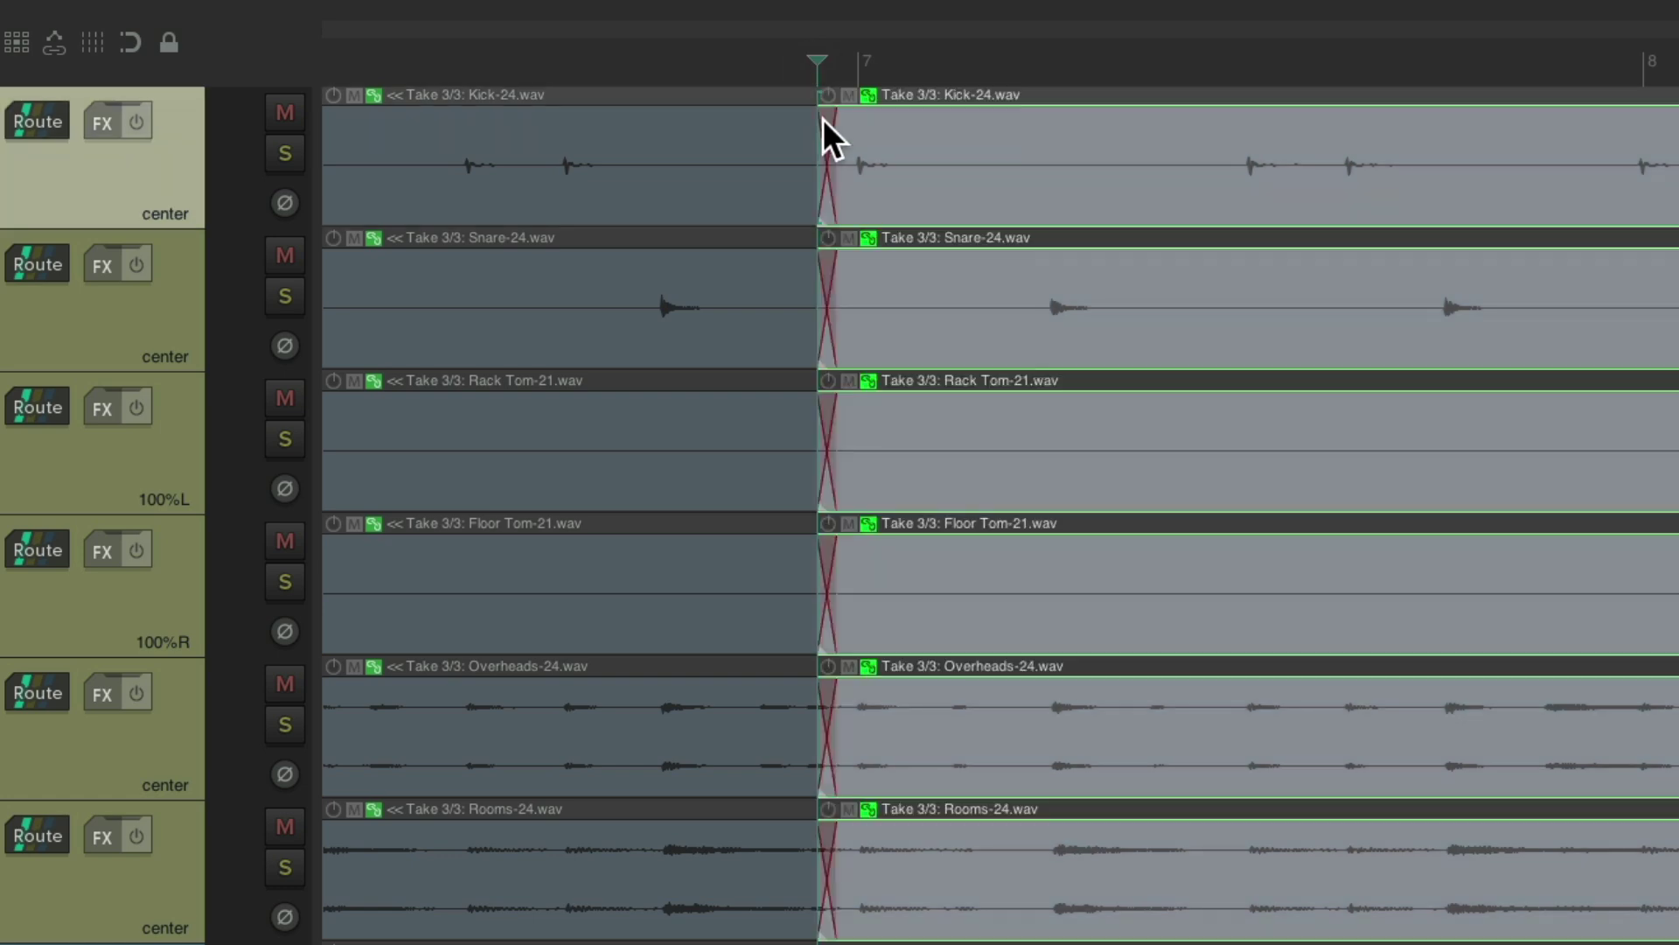
{"action": "left_click", "coordinate": [992, 54]}
{"action": "key", "text": "s"}
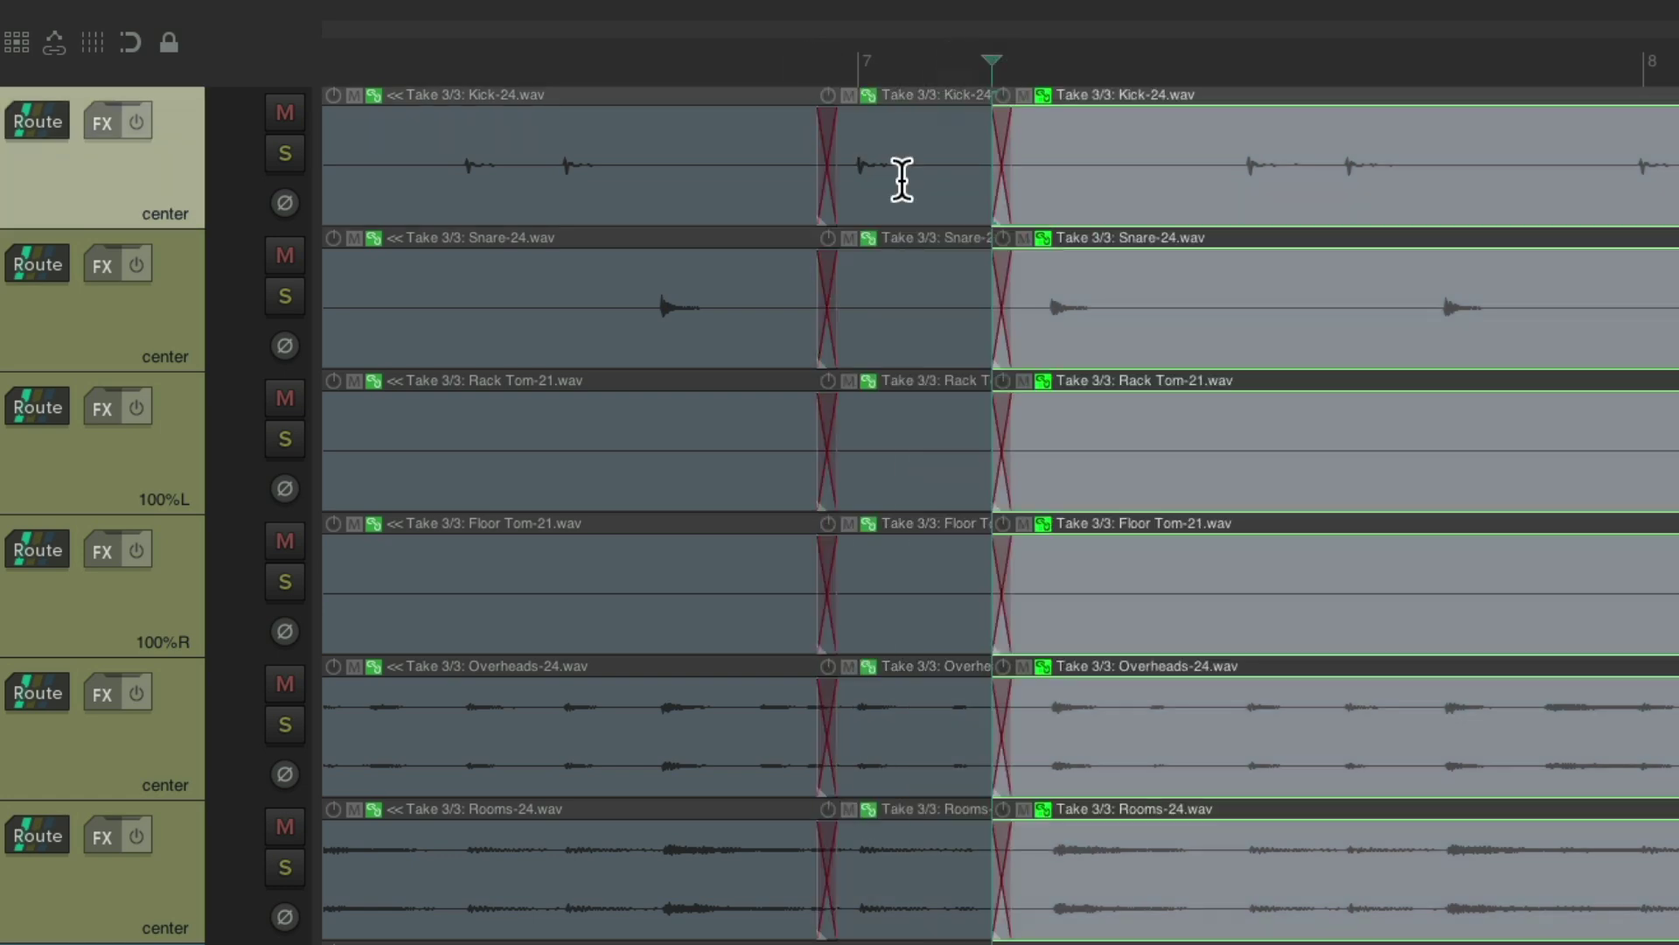
{"action": "scroll", "coordinate": [818, 345], "scroll_direction": "up", "scroll_amount": 4}
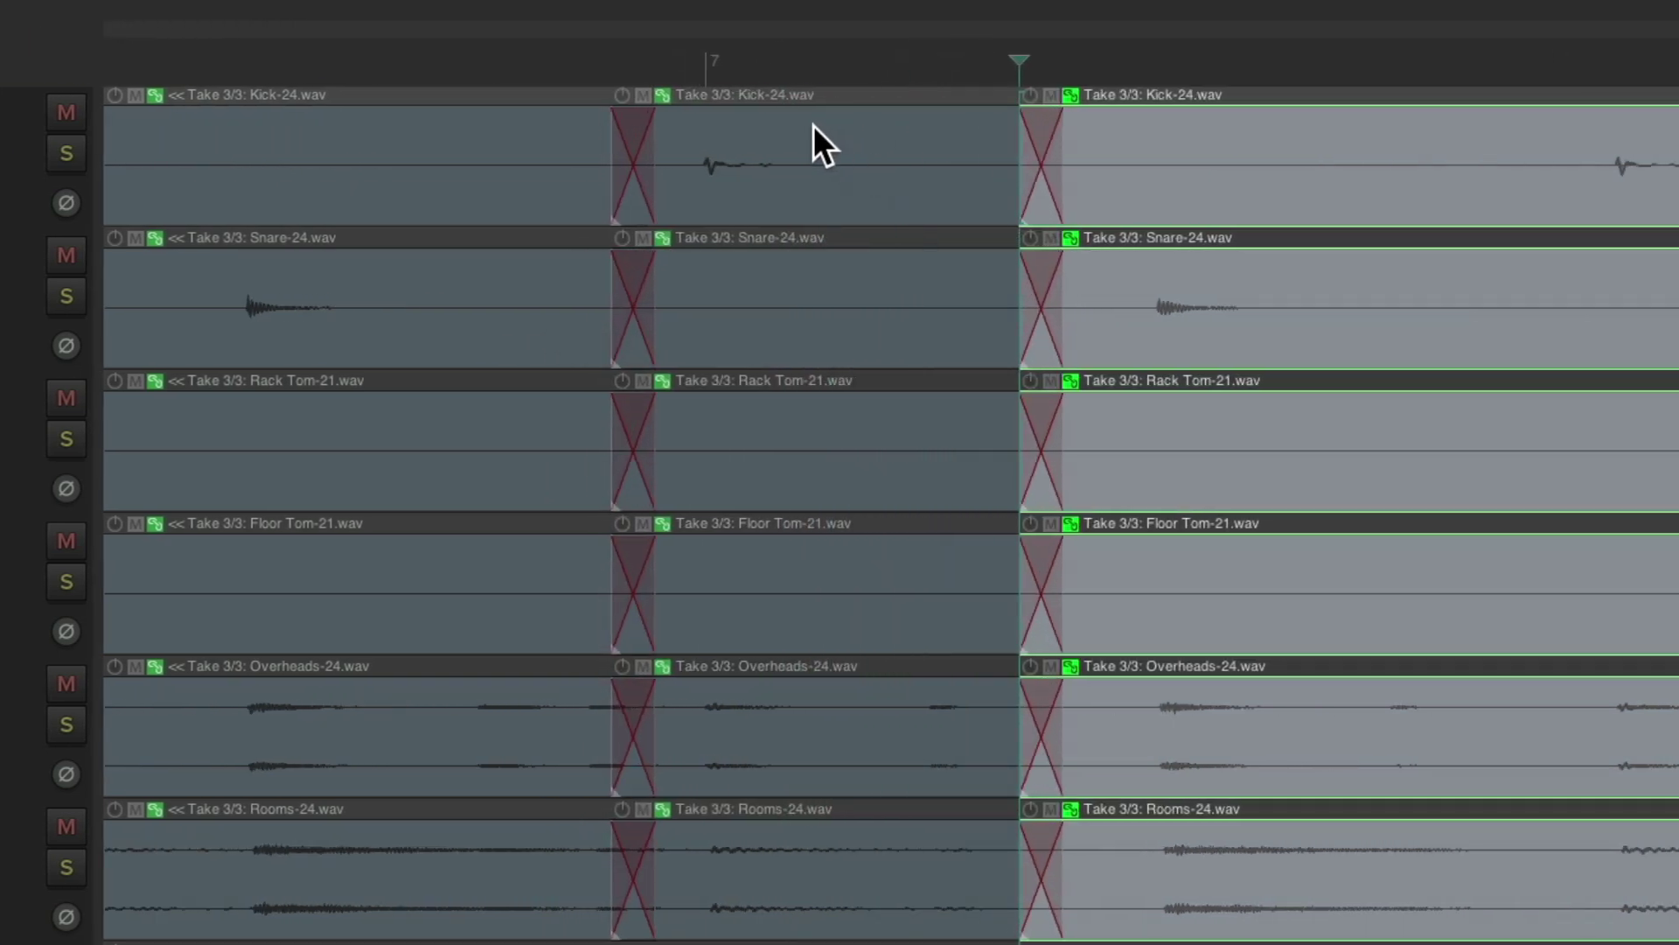
{"action": "left_click", "coordinate": [815, 124]}
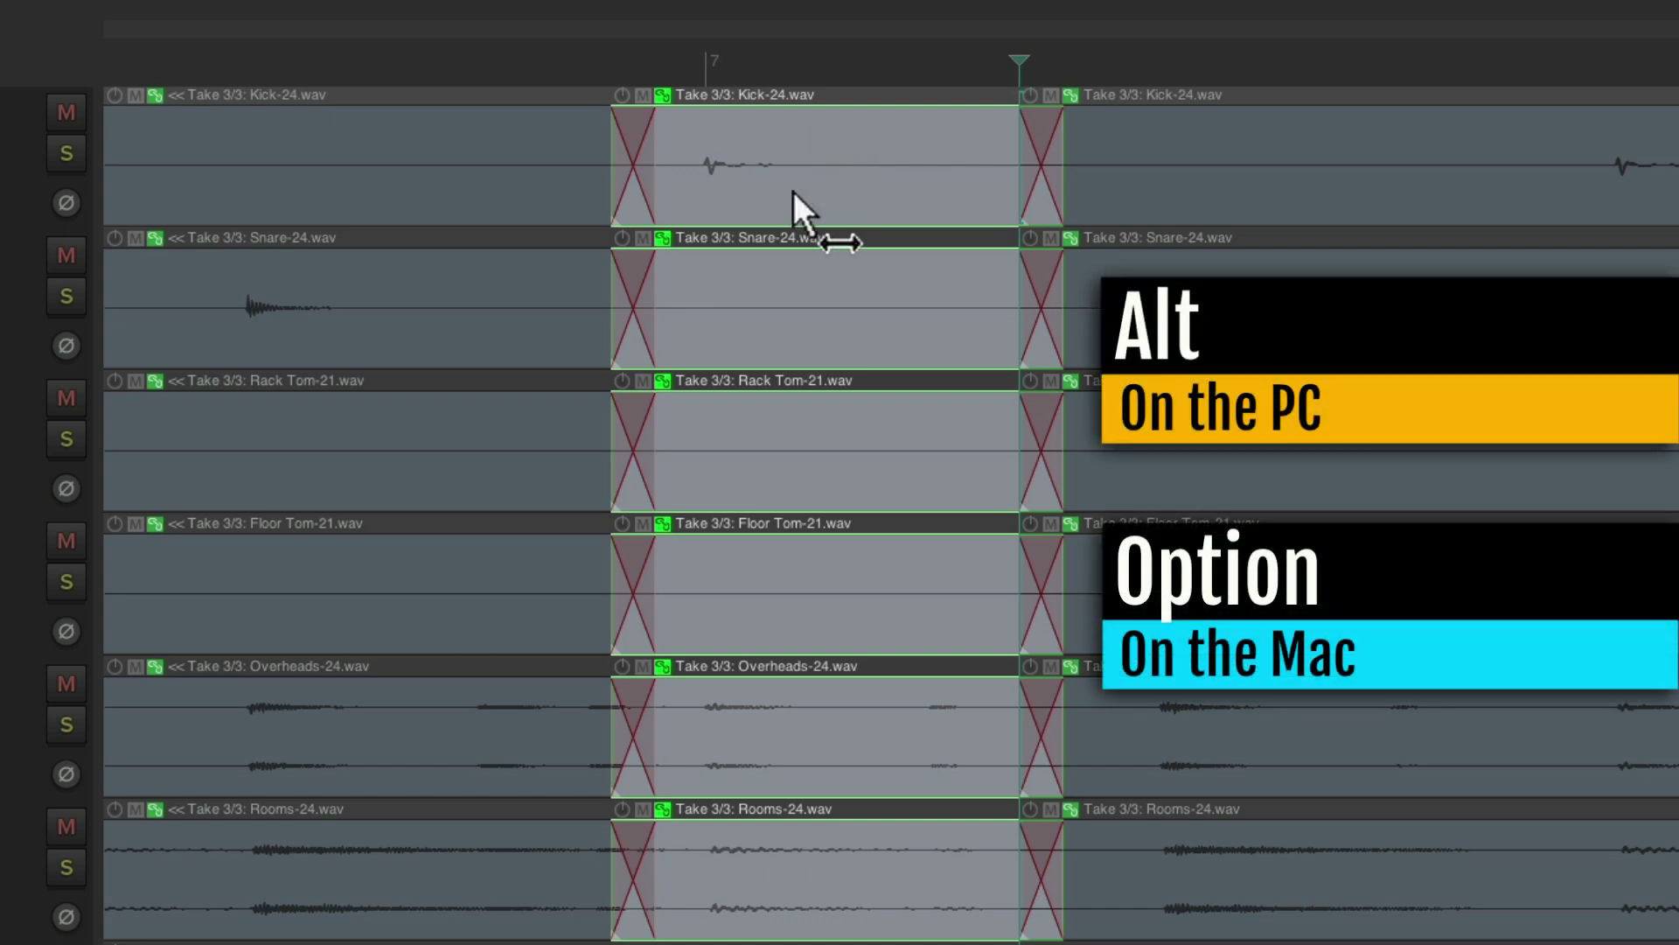
{"action": "mouse_move", "coordinate": [795, 191]}
{"action": "left_mouse_down"}
{"action": "mouse_move", "coordinate": [853, 192]}
{"action": "mouse_move", "coordinate": [776, 196]}
{"action": "mouse_move", "coordinate": [814, 198]}
{"action": "left_mouse_up"}
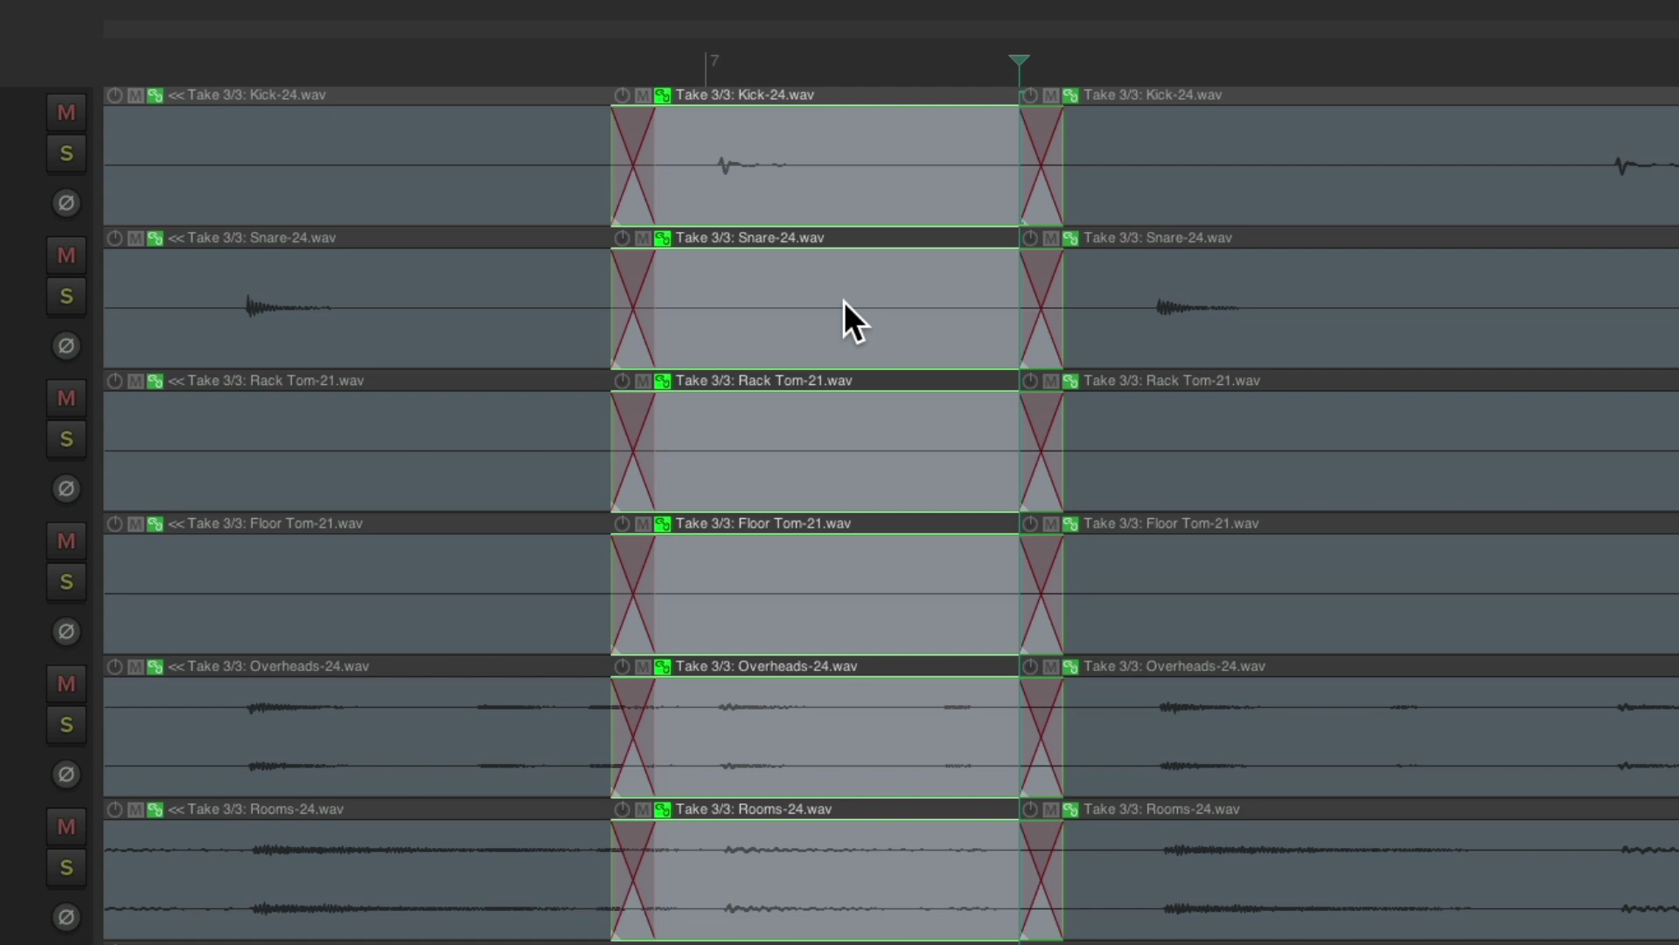
{"action": "key", "text": "ctrl+z"}
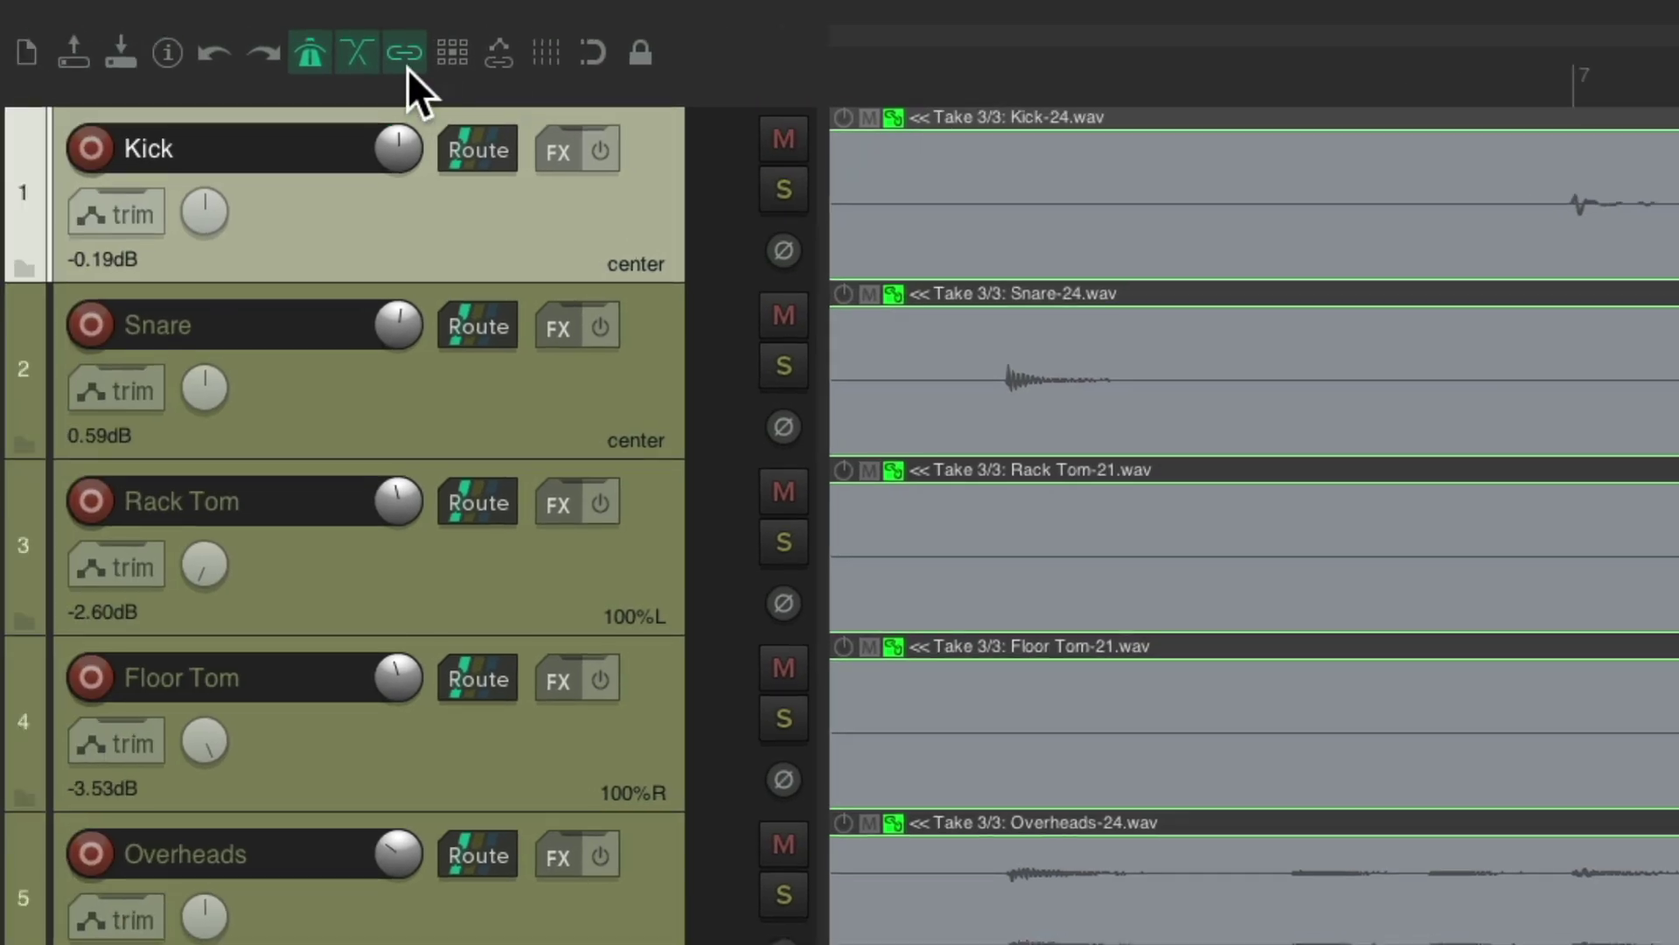
Disable item grouping, cut a short Kick piece near bar 7, and slip its audio alone.
{"action": "left_click", "coordinate": [404, 56]}
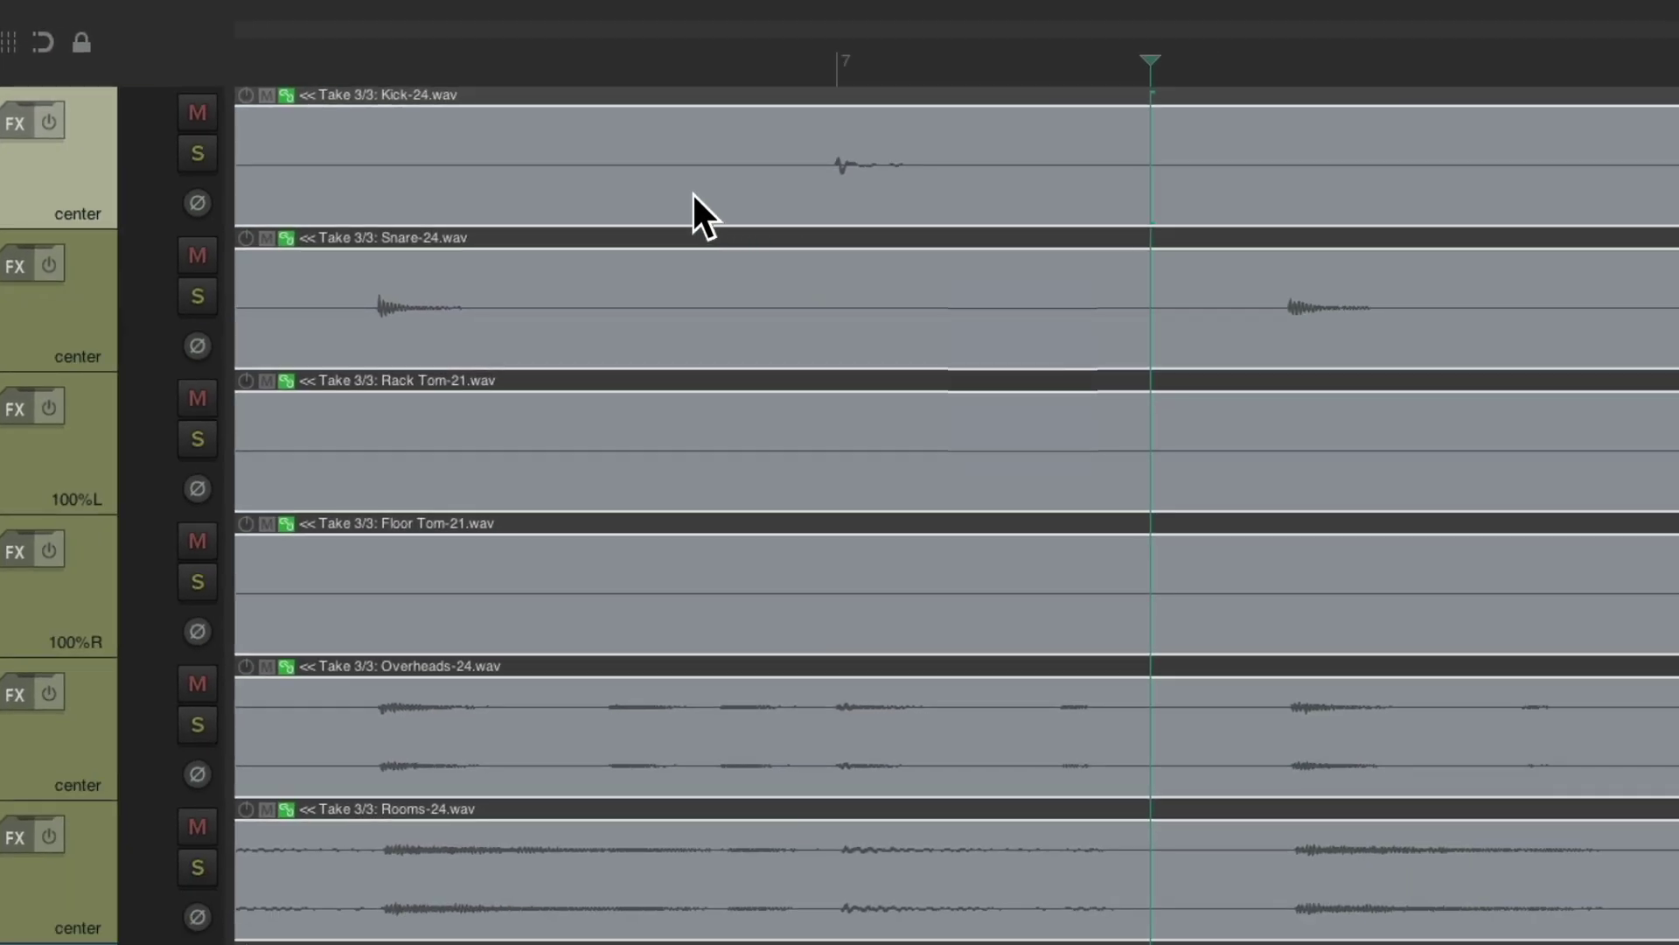
{"action": "left_click", "coordinate": [693, 195]}
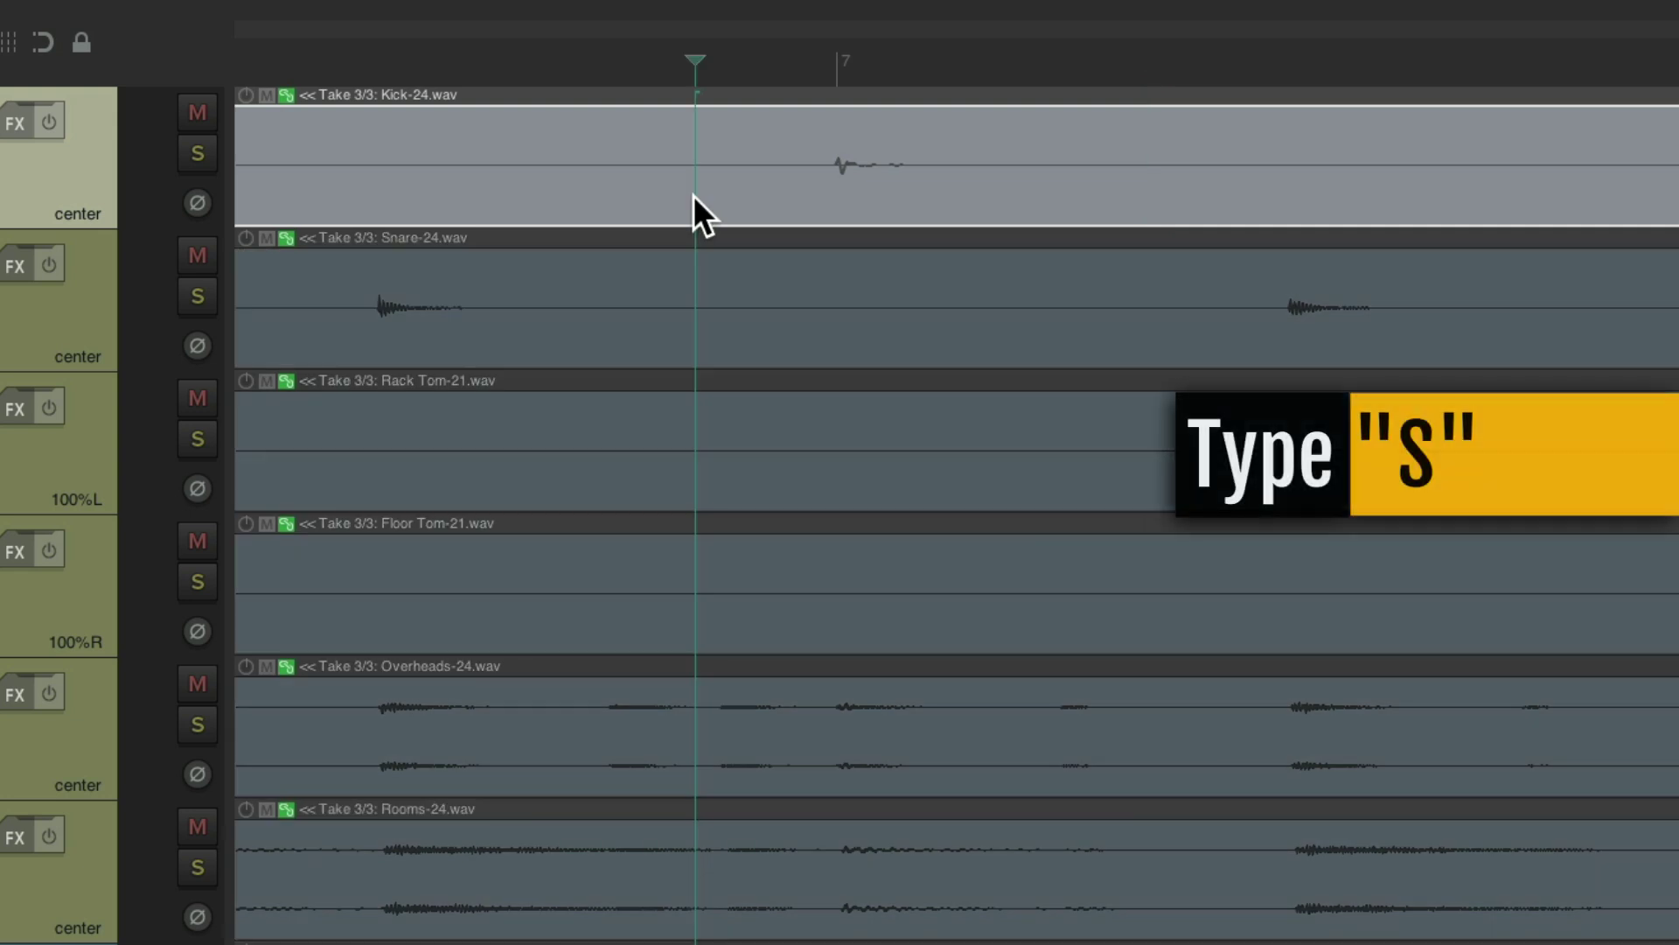
{"action": "key", "text": "s"}
{"action": "left_click", "coordinate": [1097, 209]}
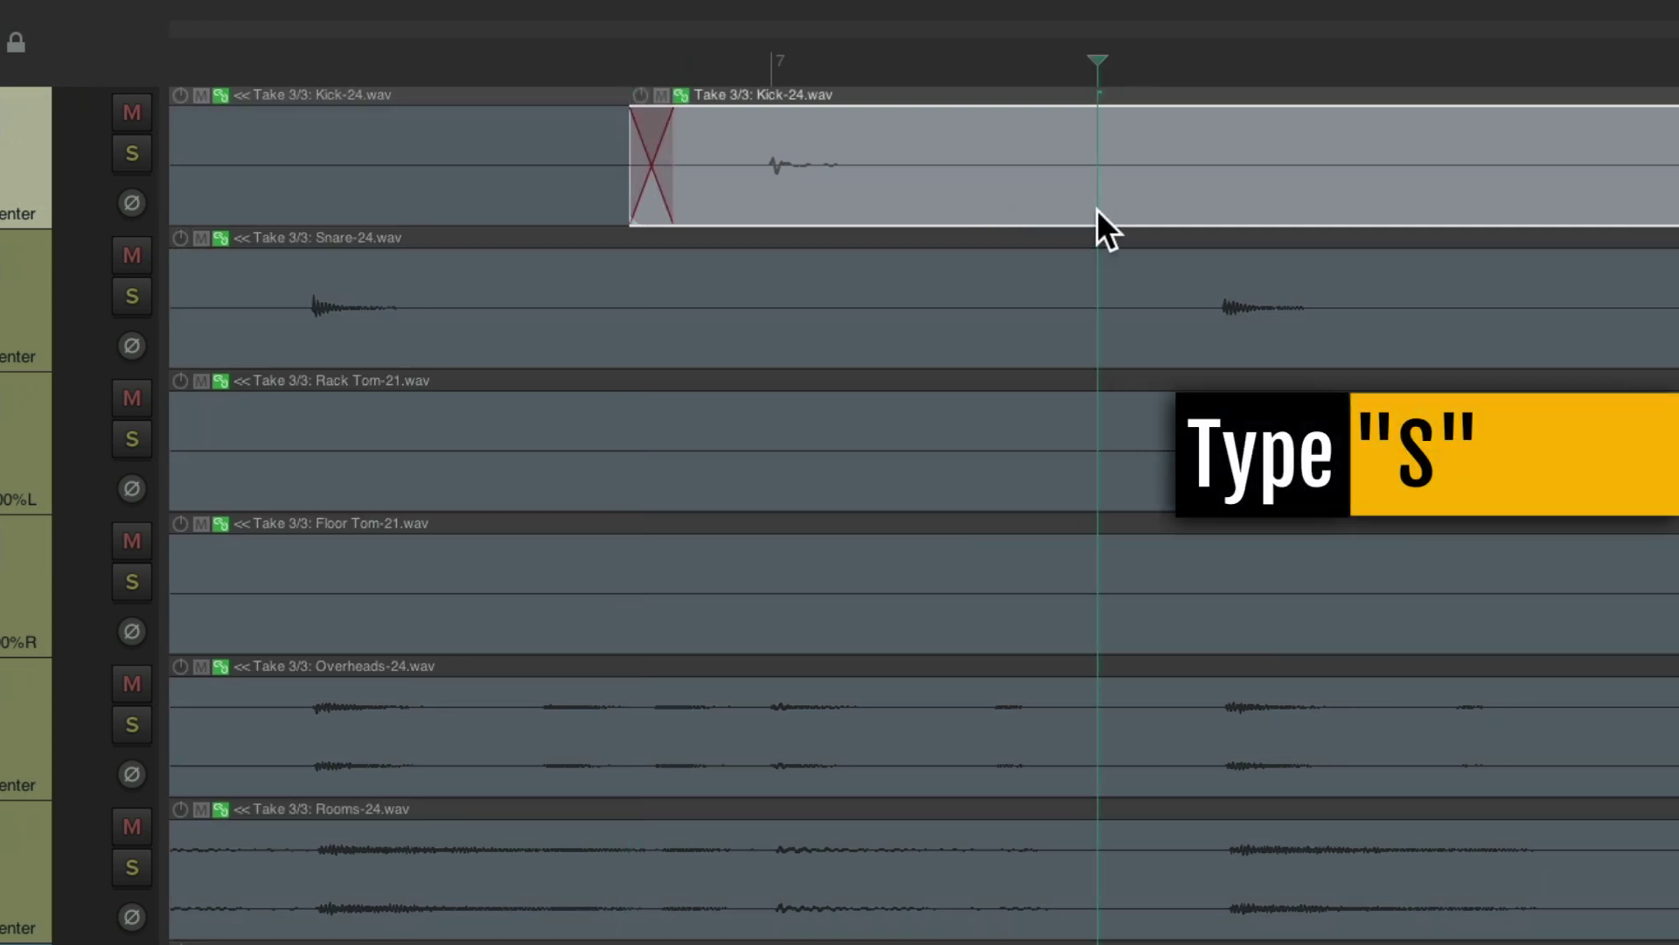
{"action": "key", "text": "s"}
{"action": "left_click", "coordinate": [929, 142]}
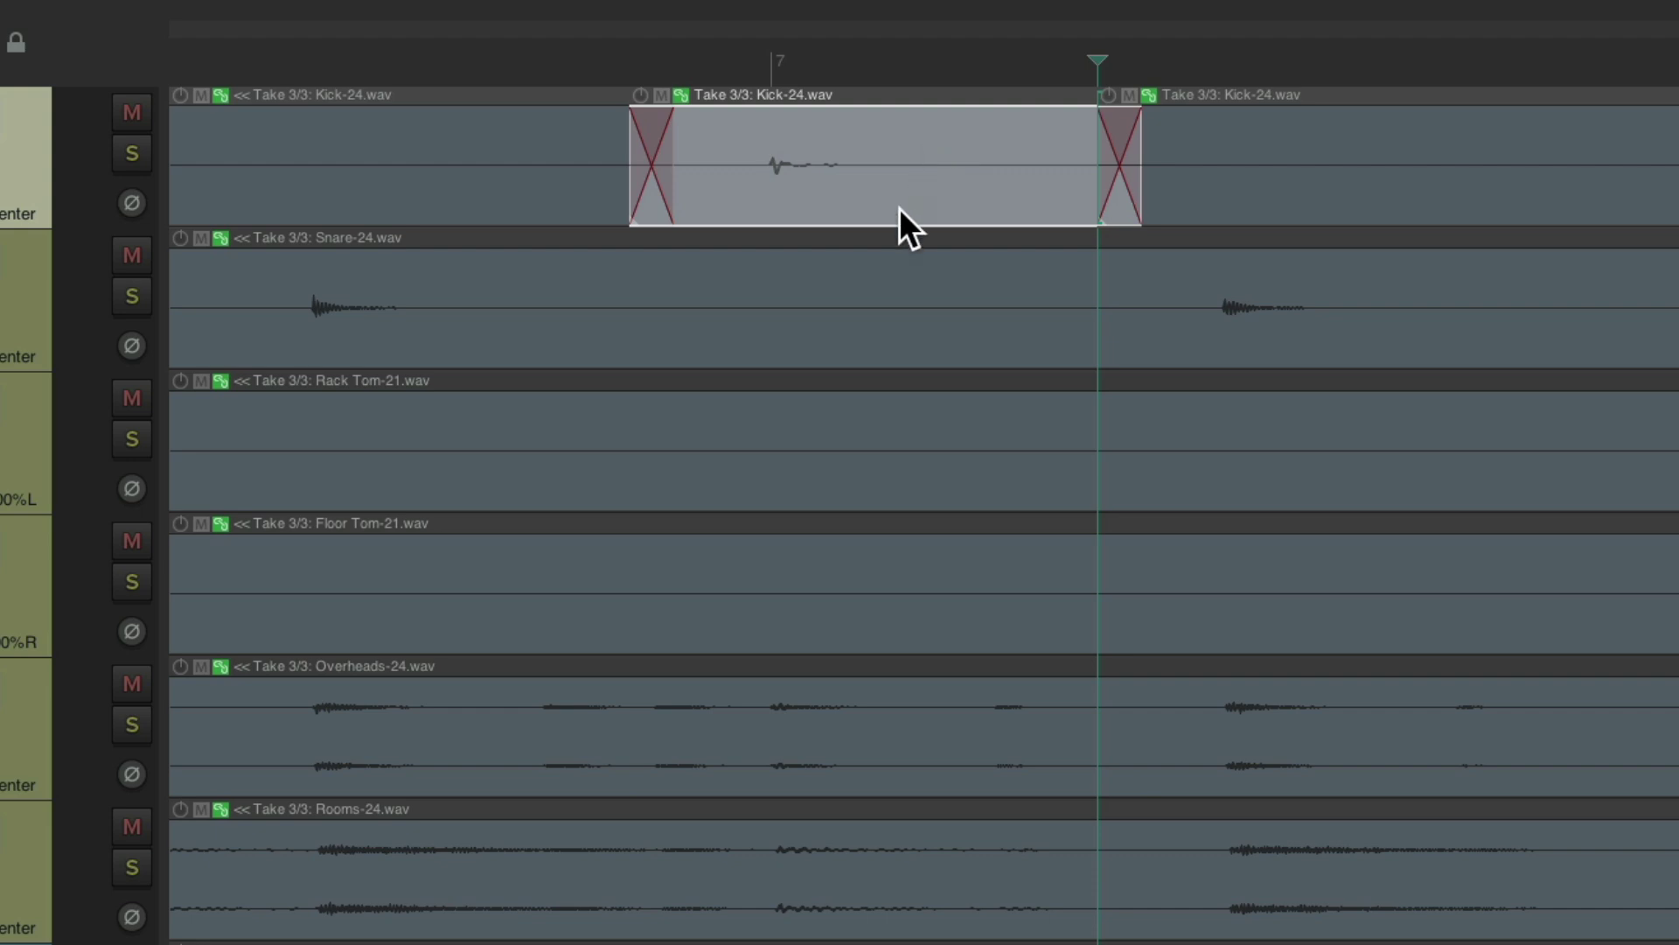
{"action": "left_click_drag", "start_coordinate": [830, 208], "coordinate": [871, 201]}
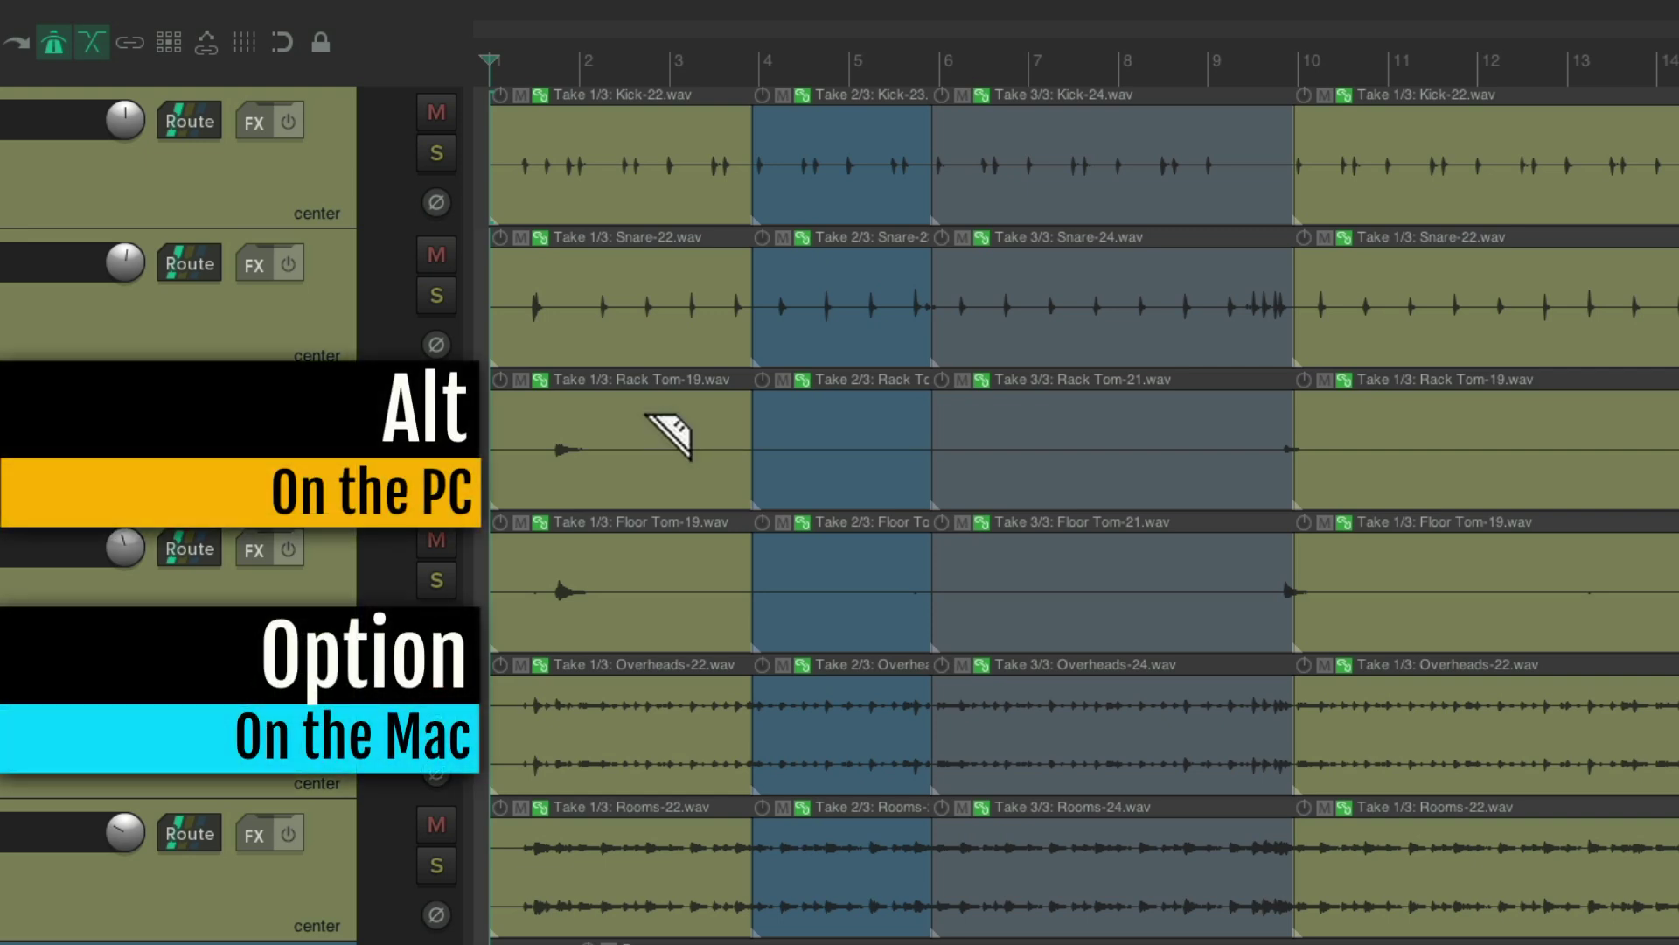
Delete the silent stretches from Rack Tom and Floor Tom, keeping clips near bars 2, 10 and 15.
{"action": "left_click_drag", "start_coordinate": [646, 415], "coordinate": [1129, 585]}
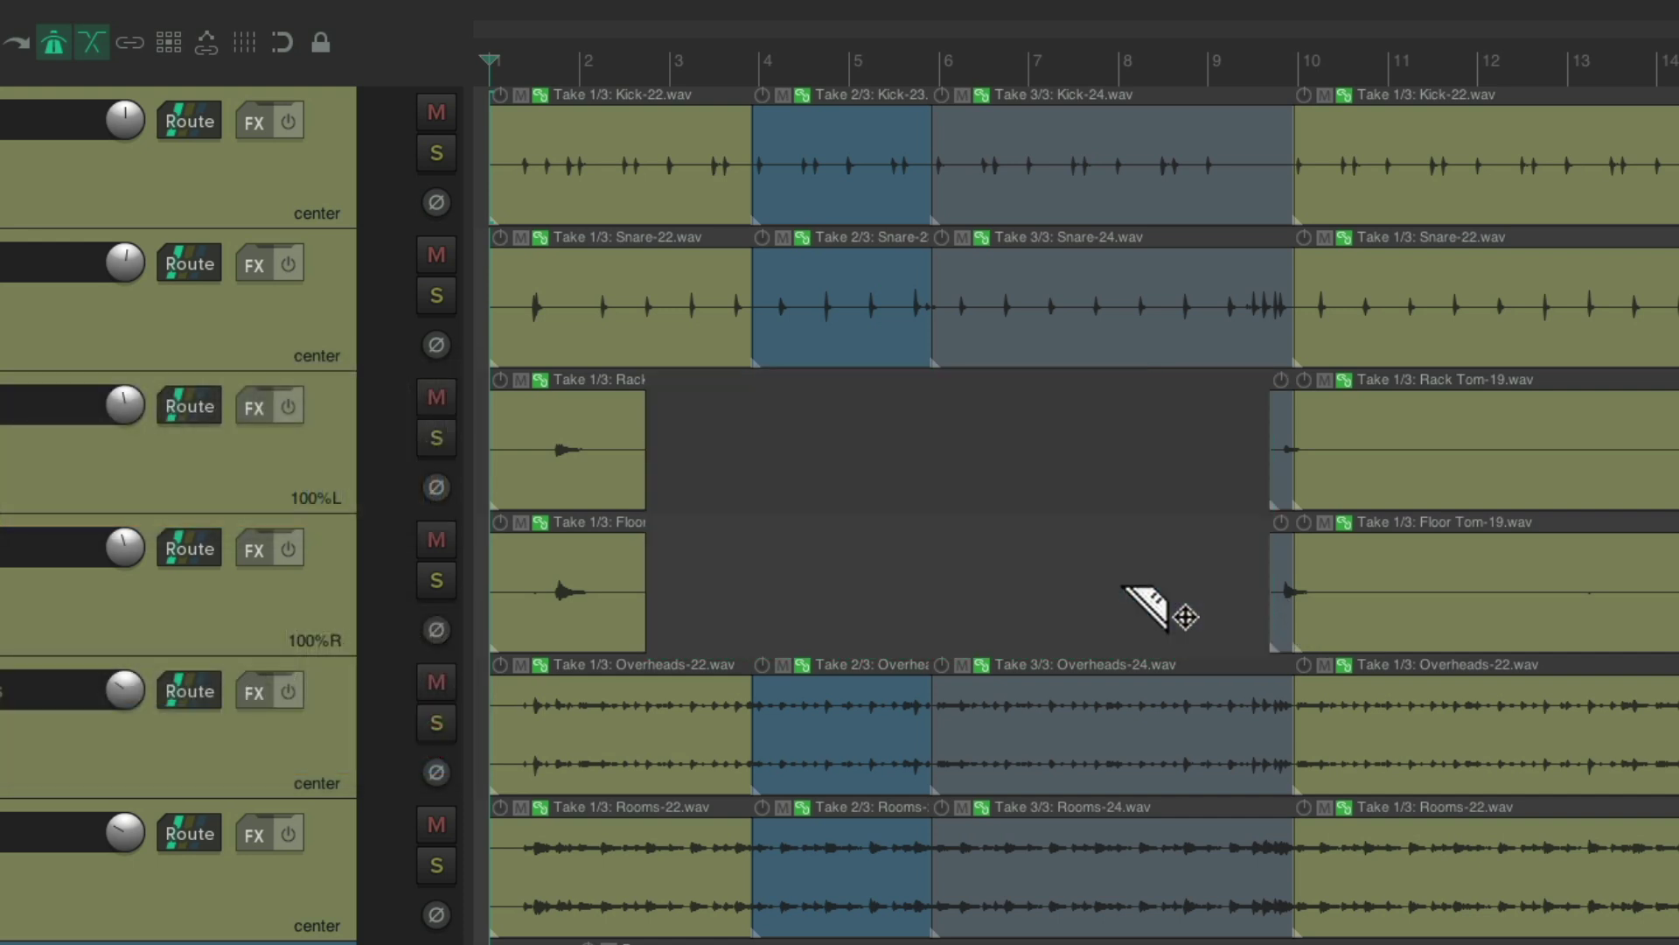
{"action": "scroll", "coordinate": [694, 492], "scroll_direction": "left", "scroll_amount": 5}
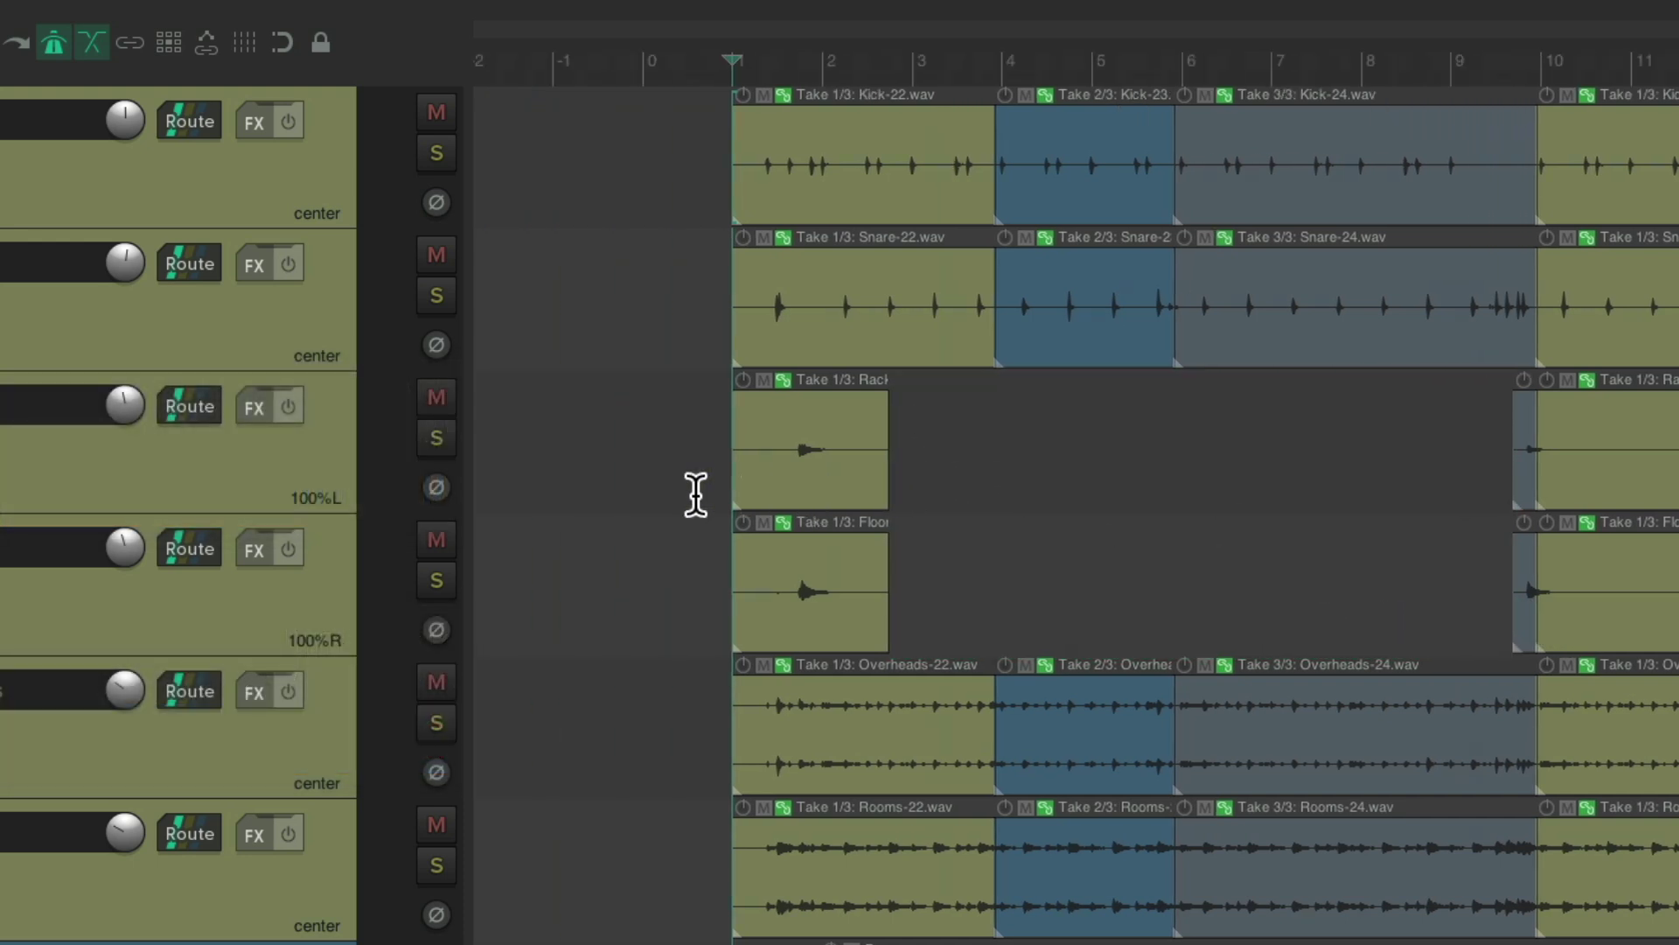
{"action": "left_click_drag", "start_coordinate": [731, 461], "coordinate": [813, 563]}
{"action": "left_click_drag", "start_coordinate": [984, 455], "coordinate": [945, 587]}
{"action": "scroll", "coordinate": [944, 586], "scroll_direction": "right", "scroll_amount": 12}
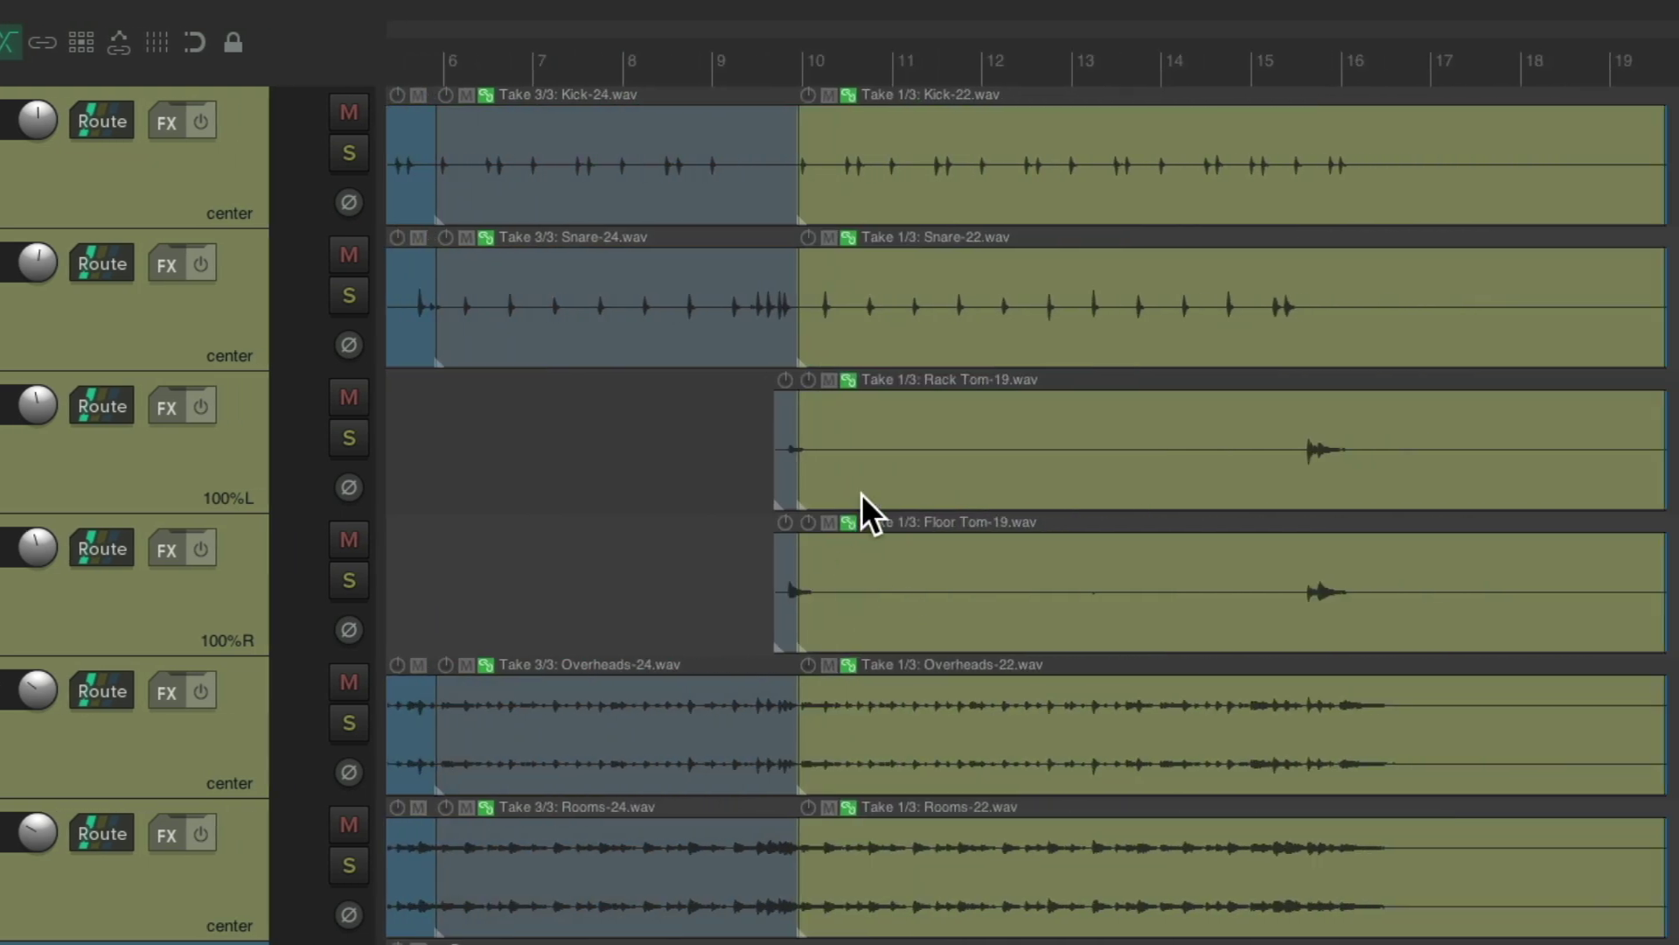
{"action": "left_click_drag", "start_coordinate": [849, 434], "coordinate": [1274, 592]}
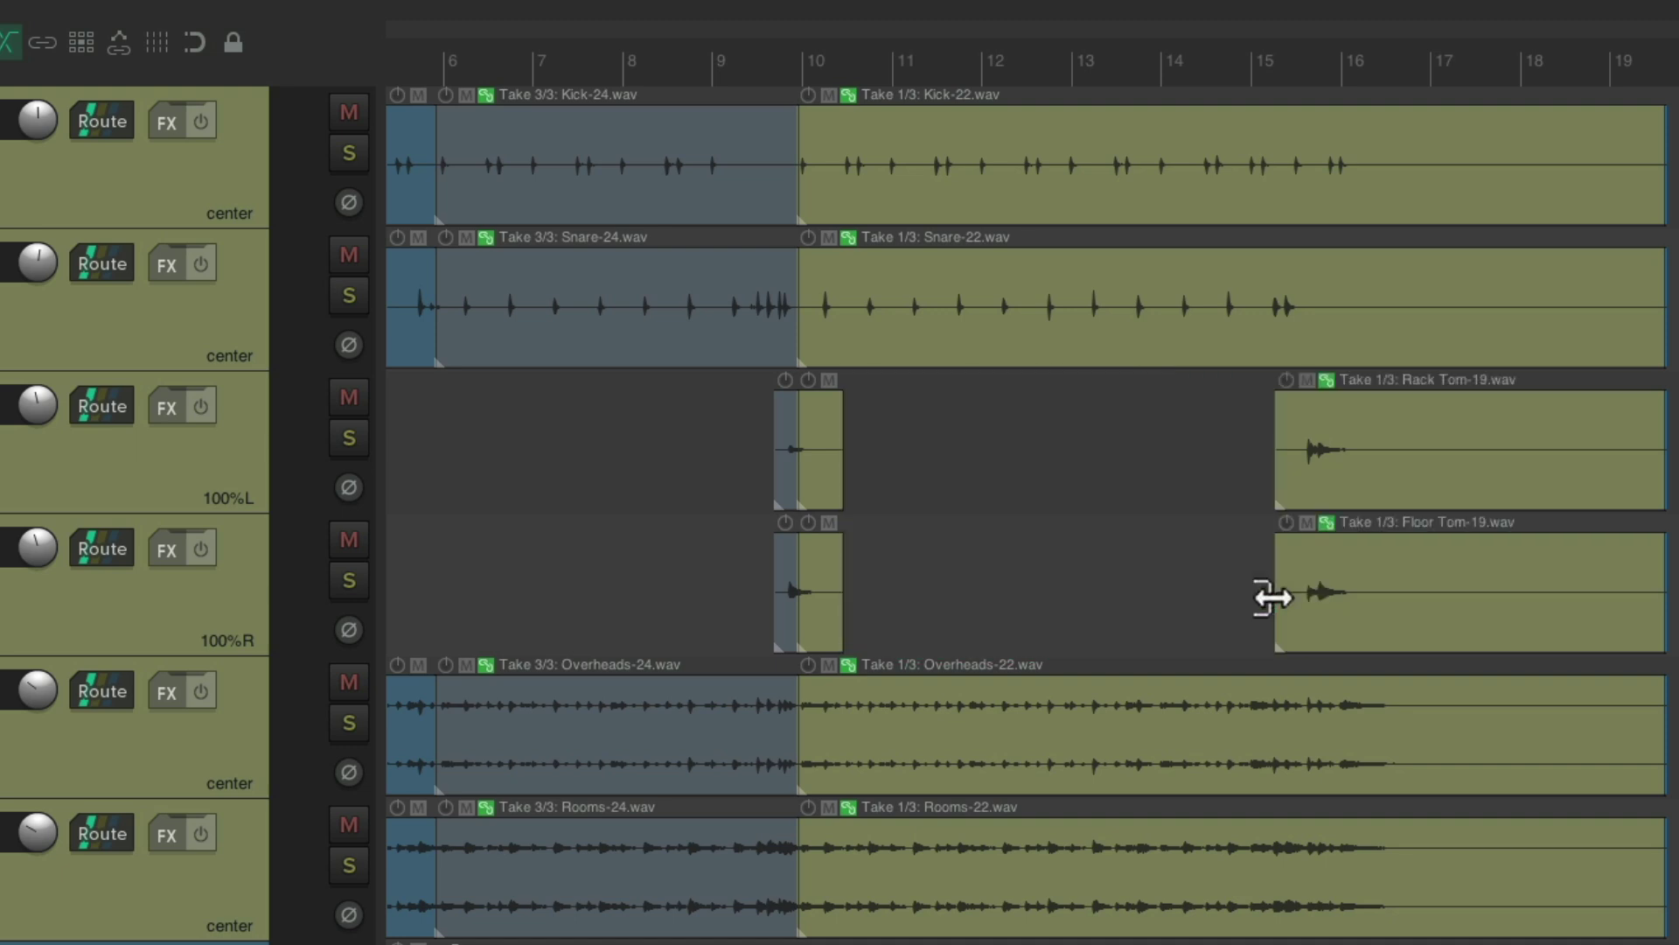
{"action": "scroll", "coordinate": [1274, 597], "scroll_direction": "right", "scroll_amount": 3}
{"action": "left_click_drag", "start_coordinate": [1247, 490], "coordinate": [1529, 606]}
{"action": "scroll", "coordinate": [1529, 607], "scroll_direction": "left", "scroll_amount": 9}
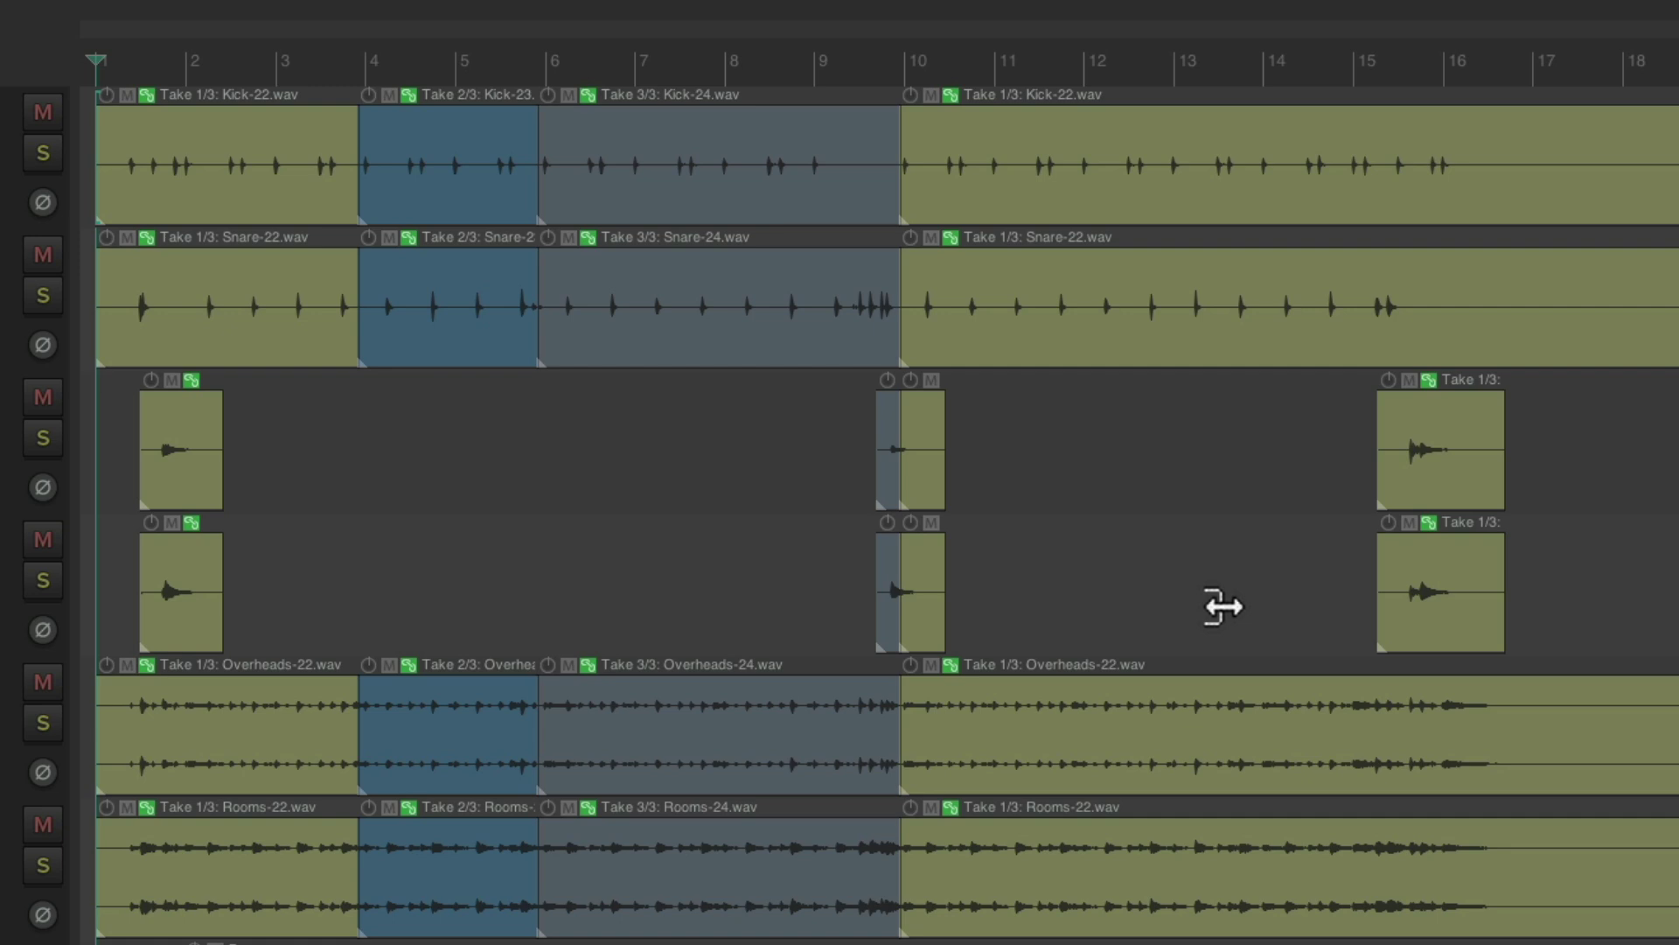